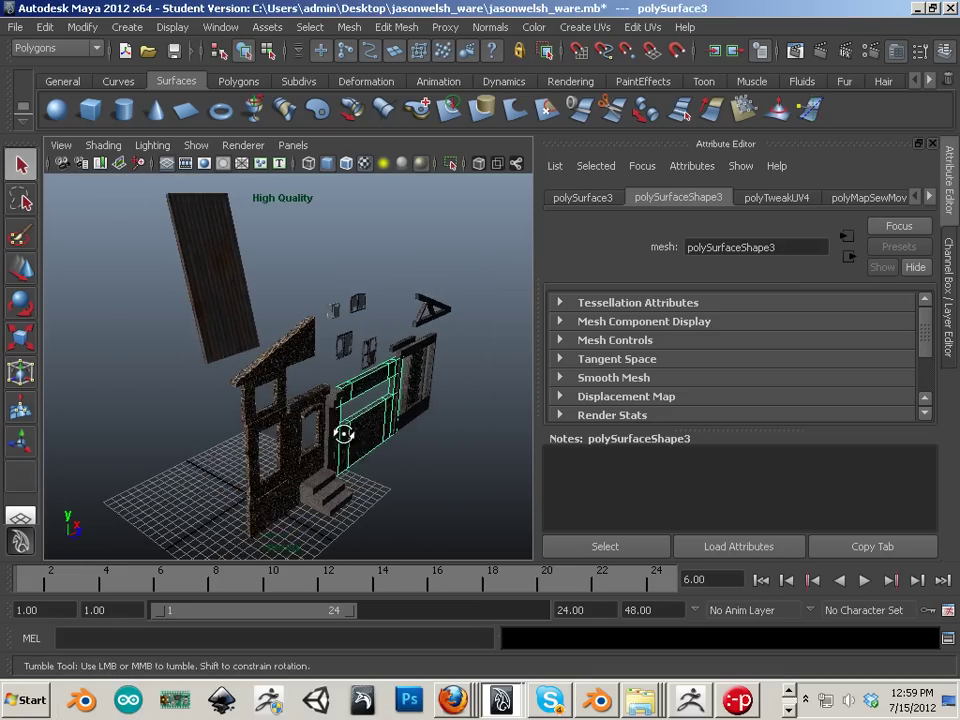
# - Nudge the small window panels right along X, undoing an accidental right-wall move
pyautogui.click(139, 295)
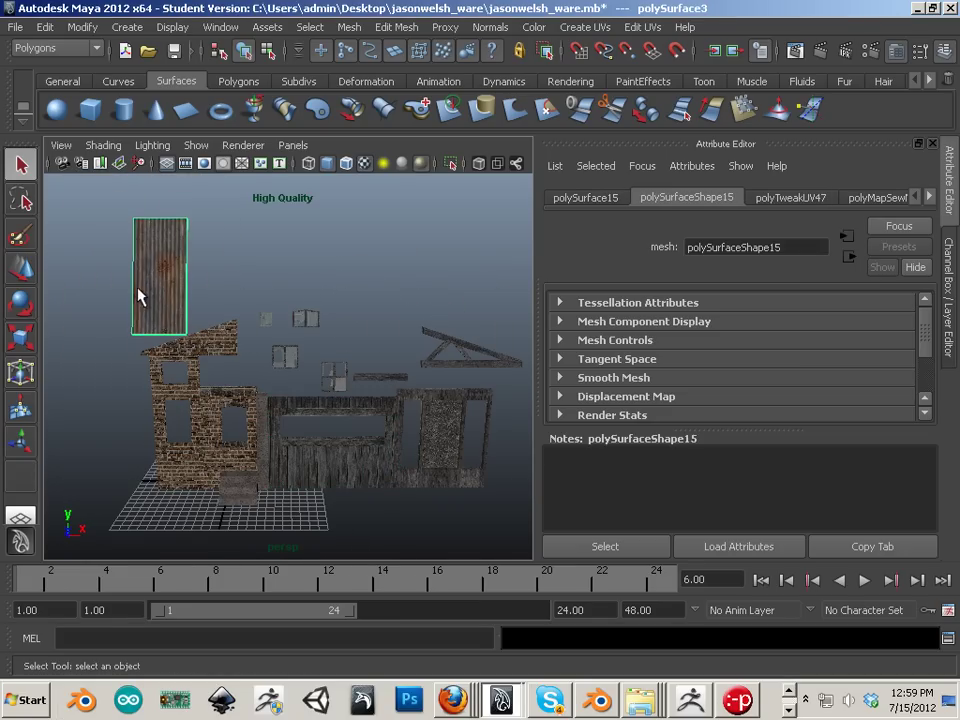
pyautogui.click(197, 347)
pyautogui.click(232, 393)
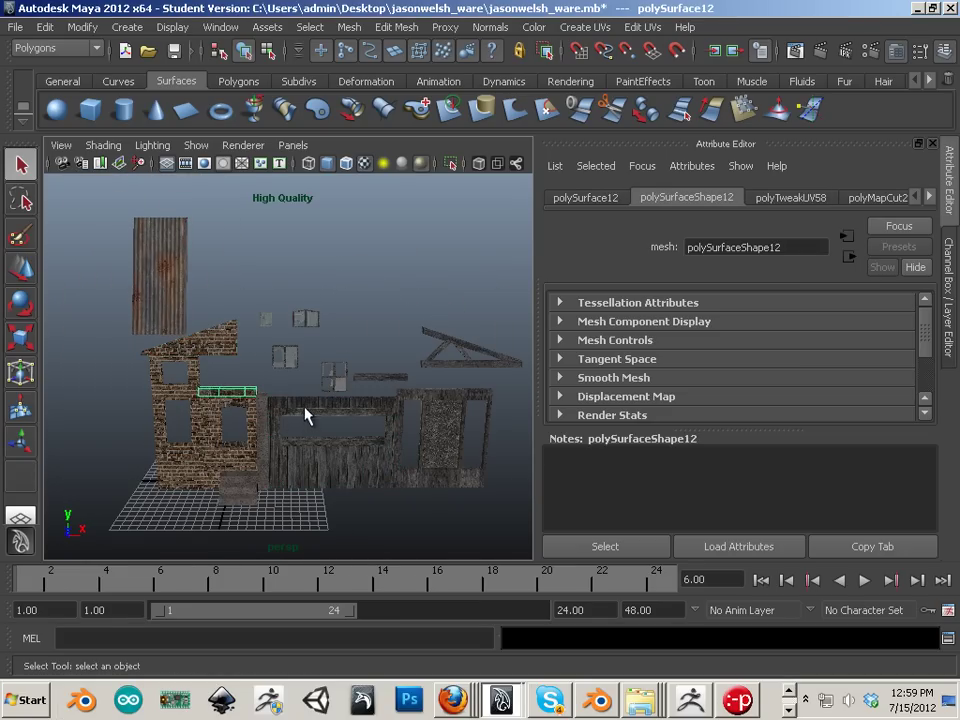
pyautogui.click(305, 415)
pyautogui.keyDown('alt'); pyautogui.moveTo(381, 444); pyautogui.dragTo(349, 435, button='middle'); pyautogui.keyUp('alt')
pyautogui.click(375, 408)
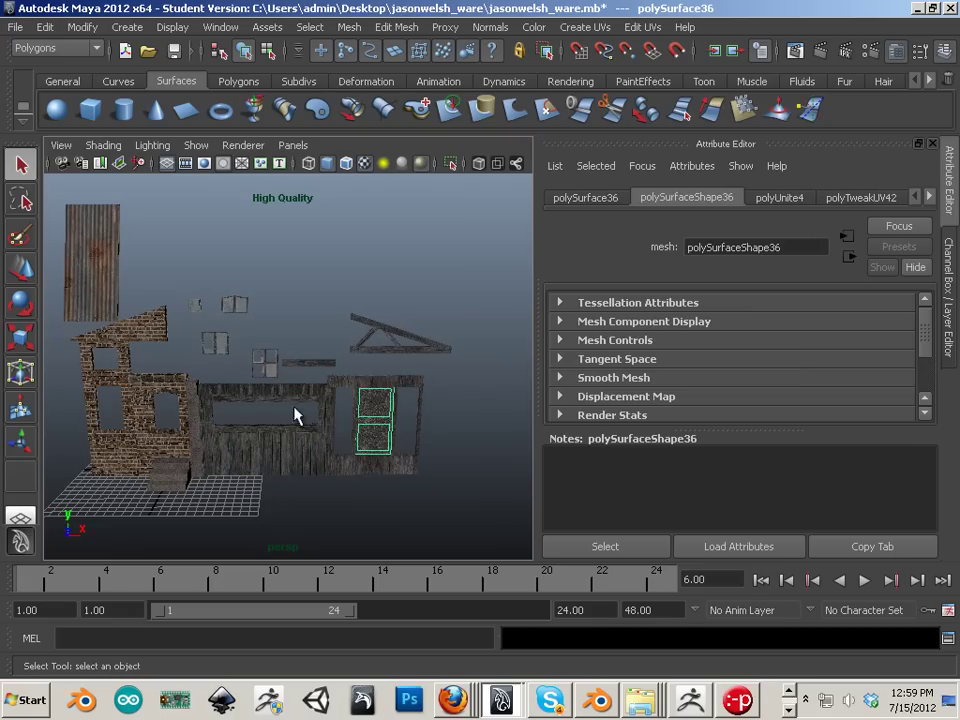
pyautogui.click(401, 407)
pyautogui.click(17, 280)
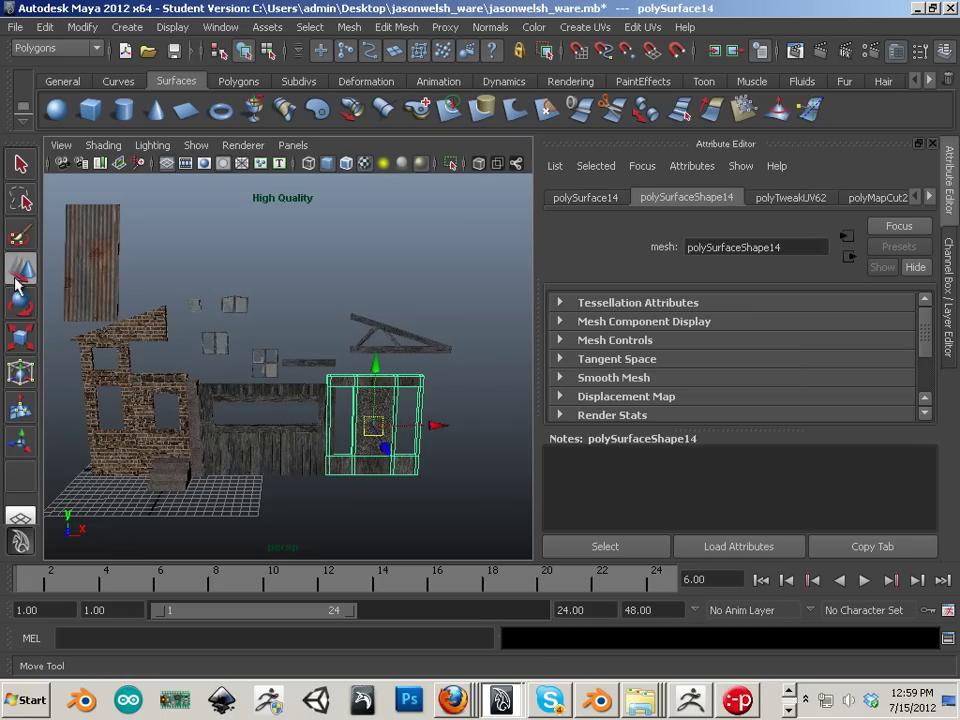
pyautogui.moveTo(427, 425); pyautogui.dragTo(495, 435)
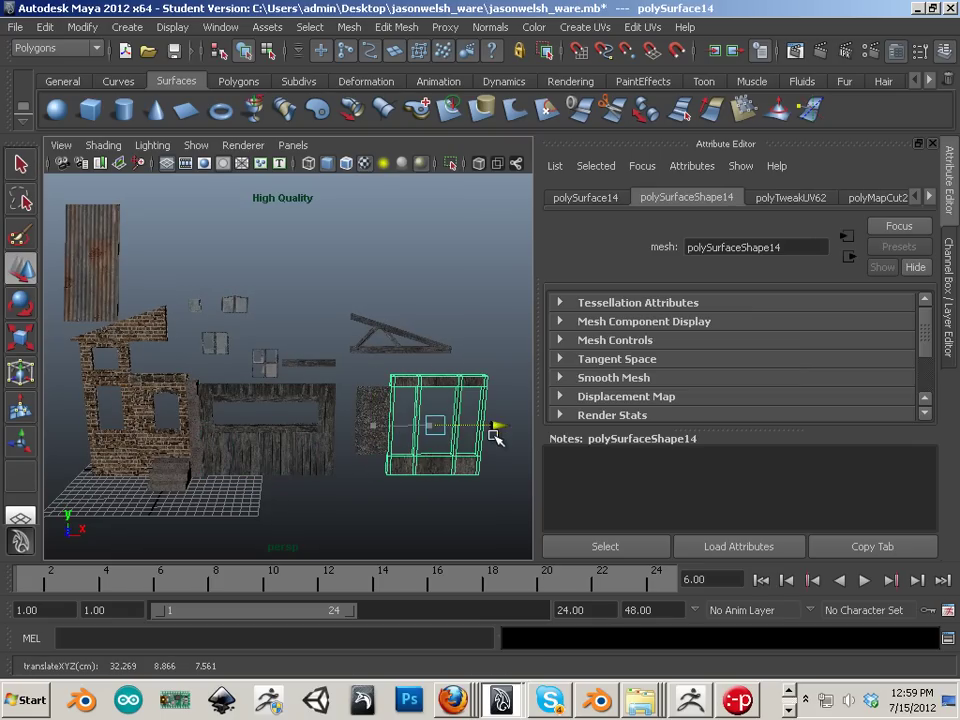
pyautogui.hotkey('ctrl', 'z')
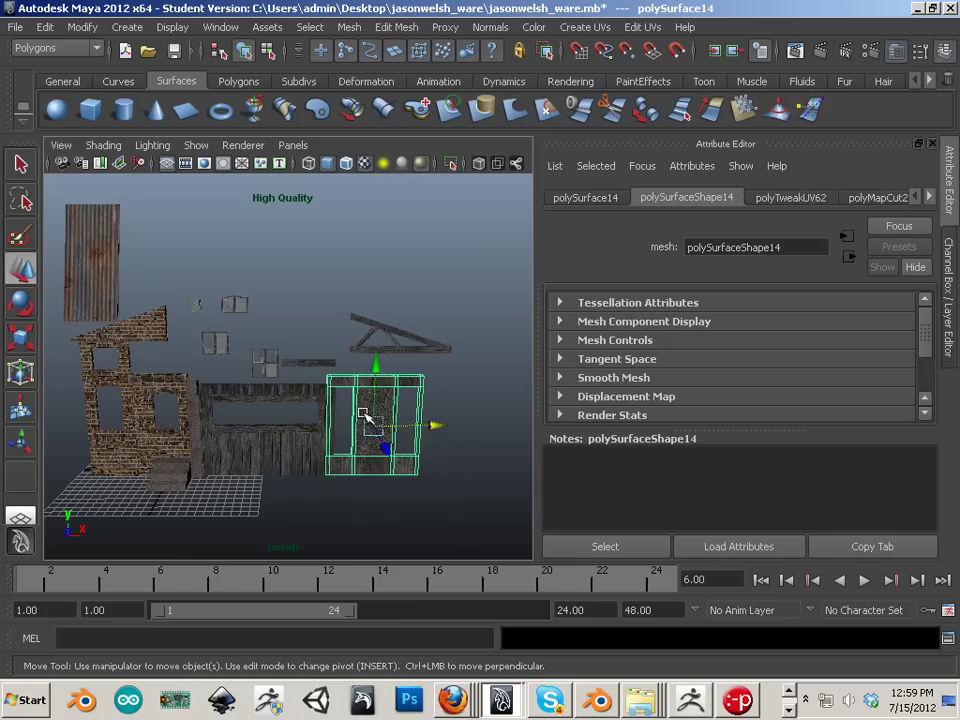
pyautogui.click(370, 418)
pyautogui.moveTo(440, 421); pyautogui.dragTo(456, 421)
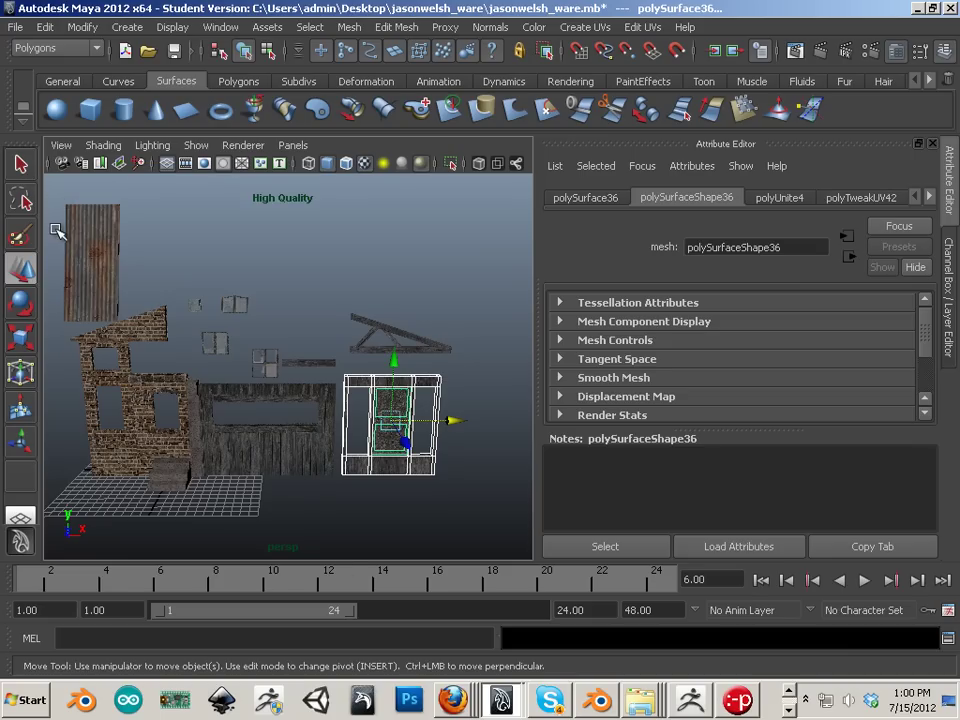
# - Box-select the house parts, deselect them, then grab the central plank wall's X axis
pyautogui.moveTo(57, 231); pyautogui.dragTo(523, 491)
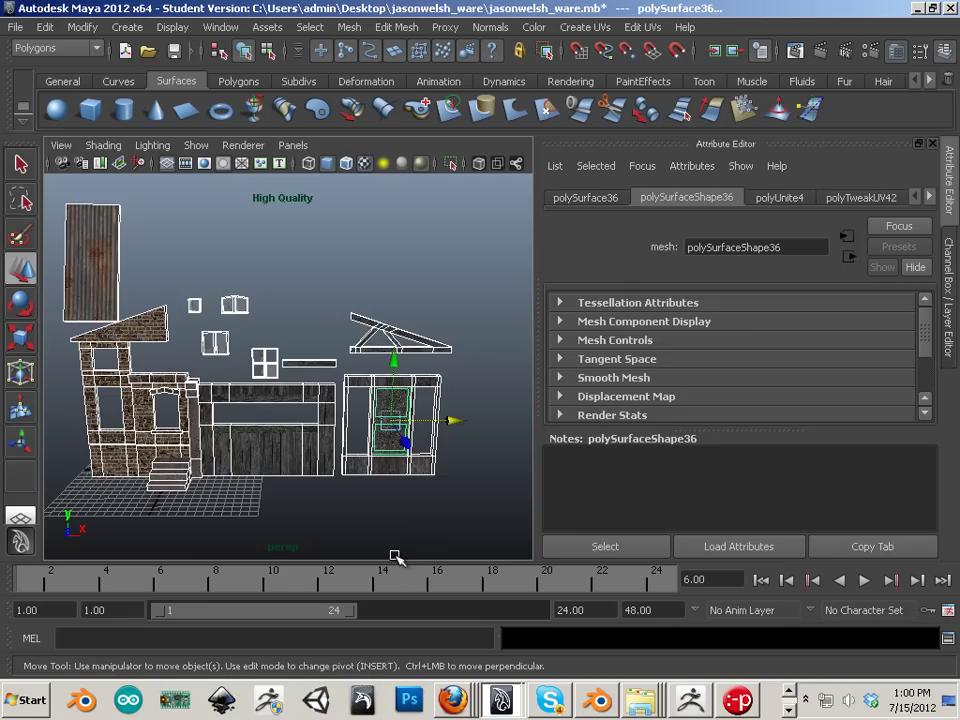
pyautogui.moveTo(504, 289); pyautogui.dragTo(94, 506)
pyautogui.click(285, 511)
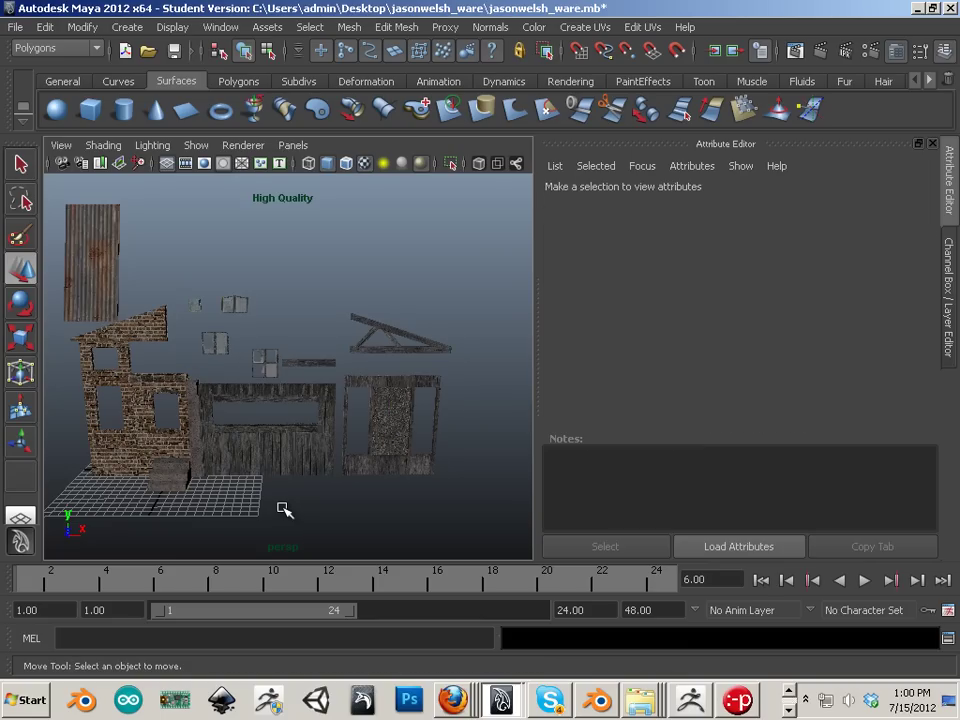
pyautogui.click(244, 456)
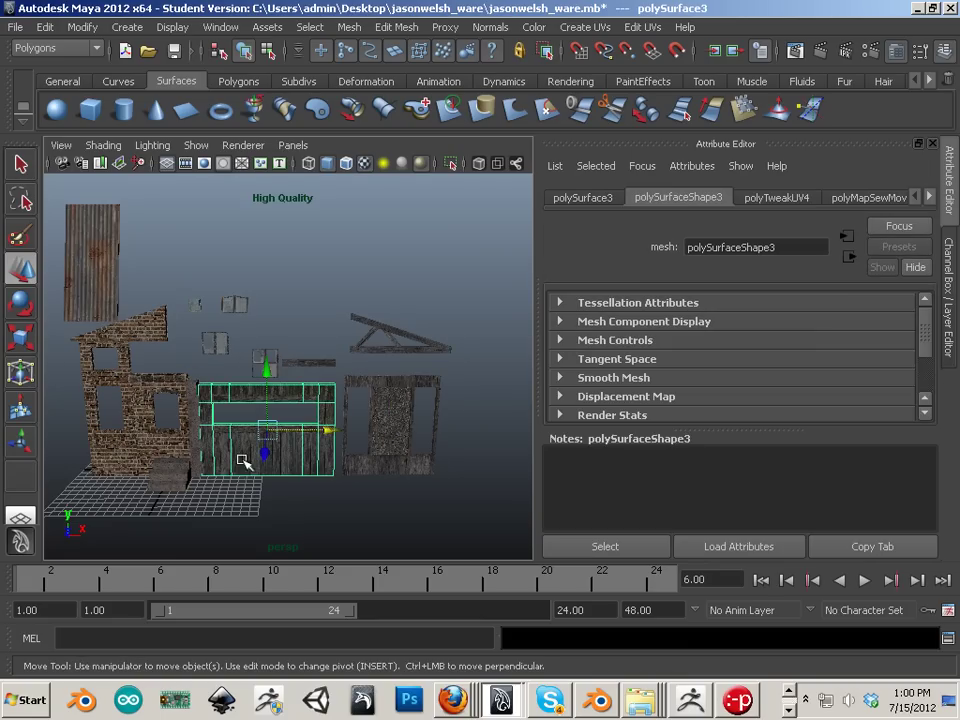
pyautogui.moveTo(332, 435); pyautogui.dragTo(337, 439)
# - Create a polygon cube from the Polygons shelf and slide it right beside the right wall
pyautogui.click(206, 28)
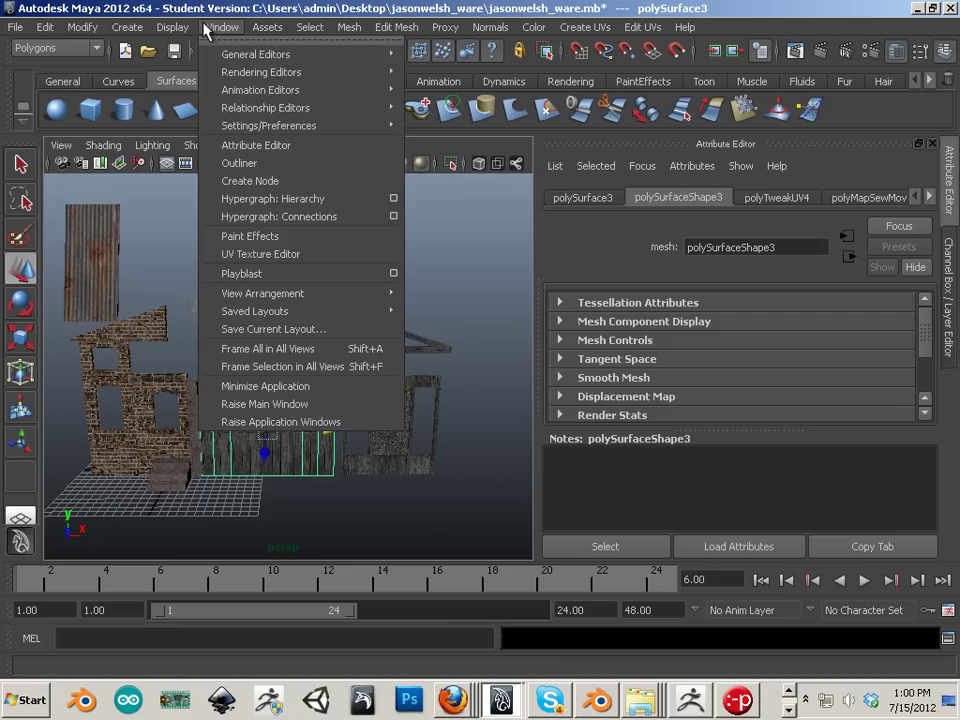
pyautogui.moveTo(226, 64)
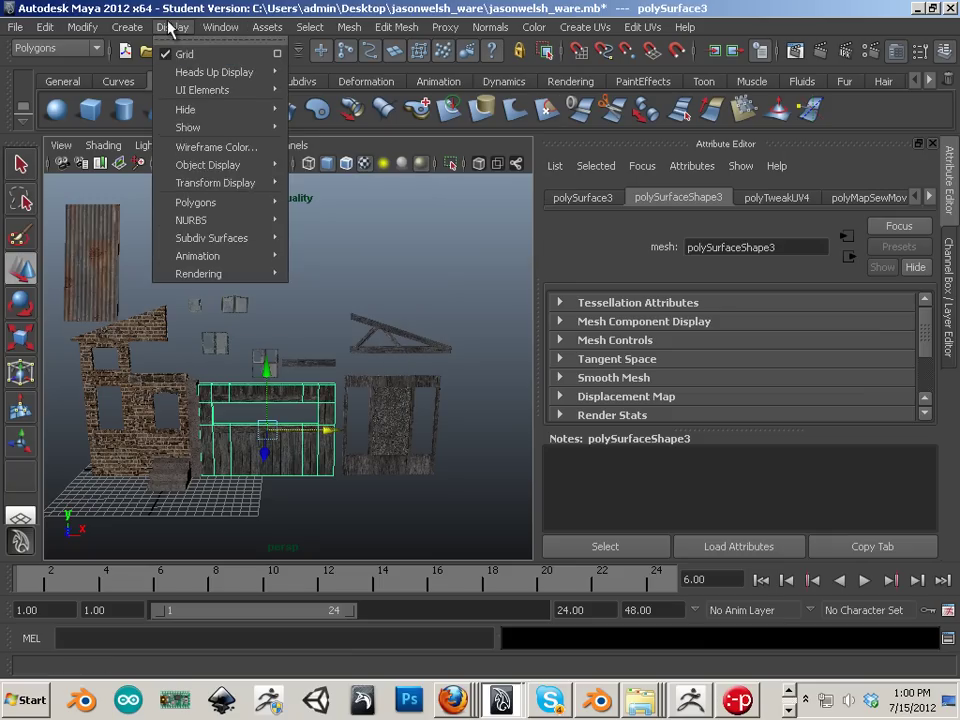
pyautogui.click(171, 27)
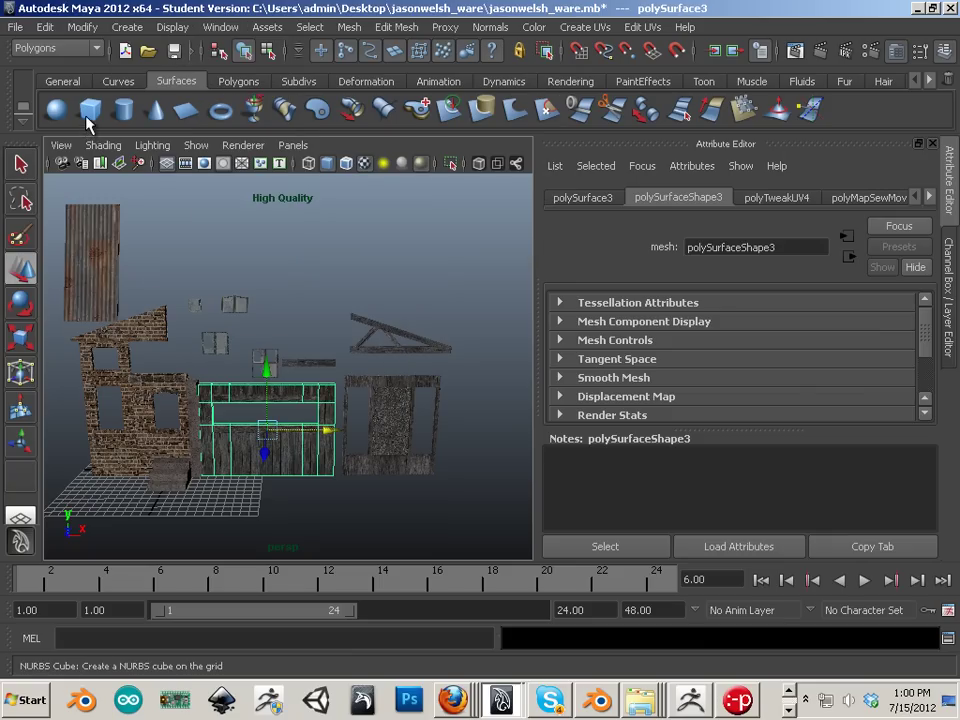
pyautogui.click(245, 82)
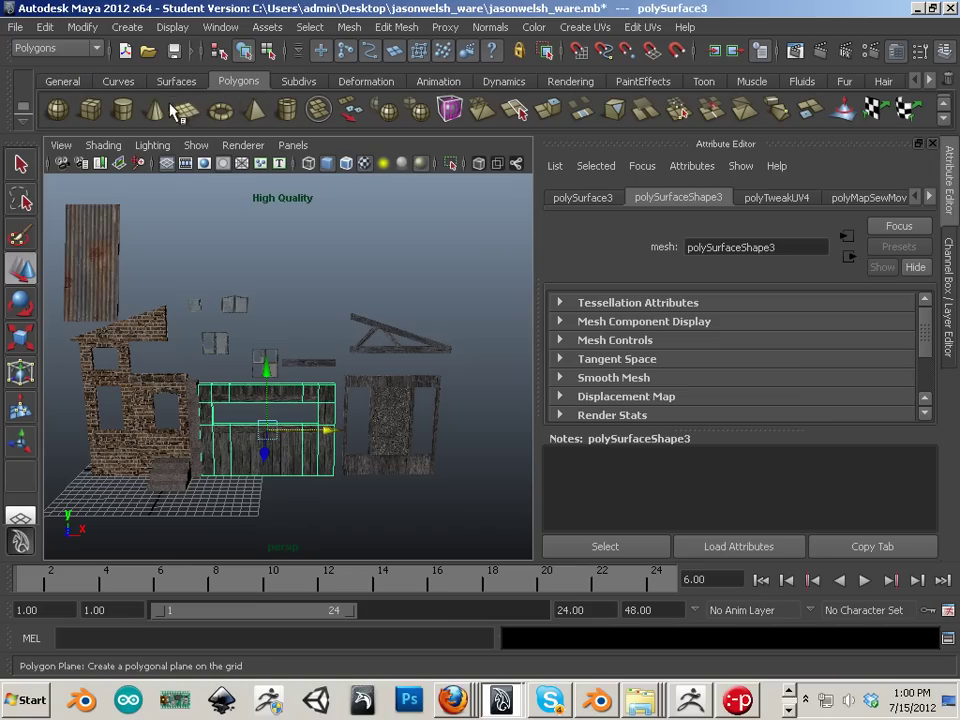
pyautogui.click(91, 110)
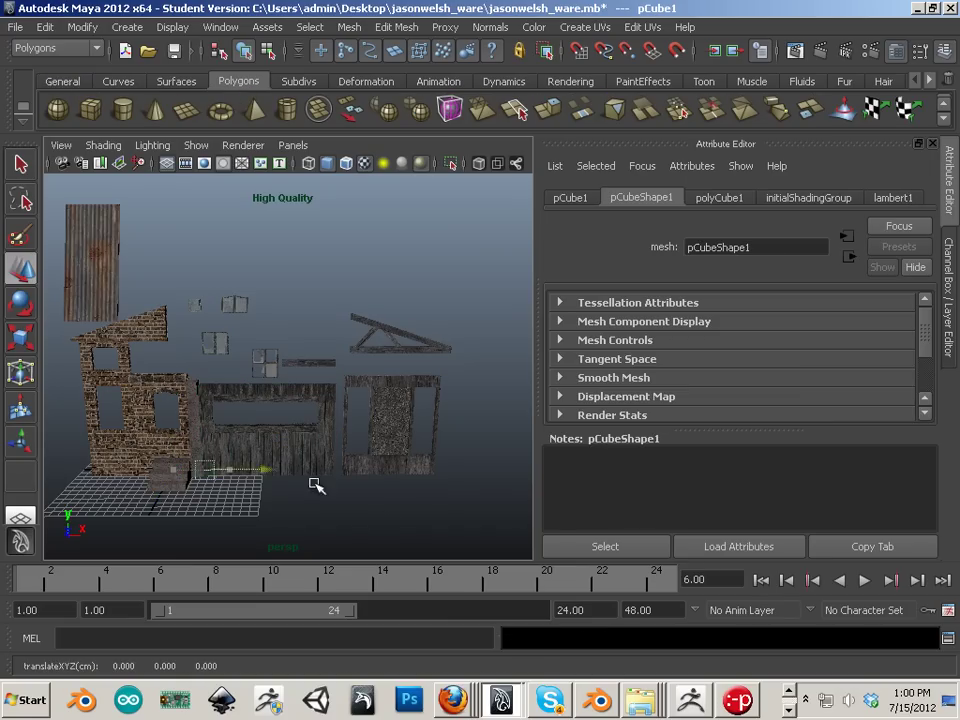
pyautogui.moveTo(316, 486); pyautogui.dragTo(540, 536, button='middle')
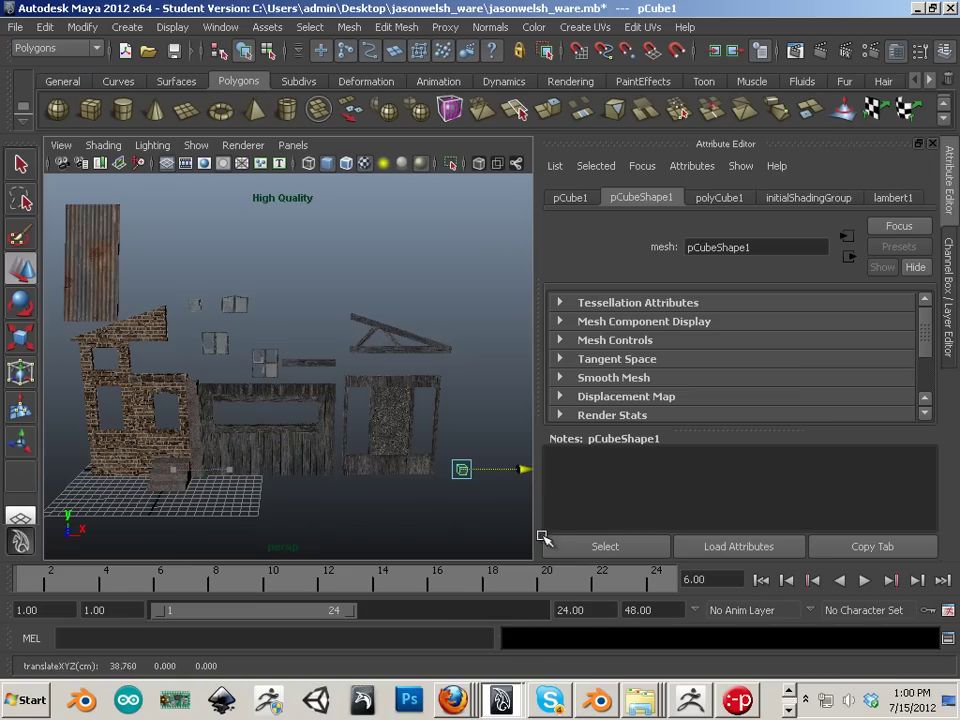
pyautogui.click(17, 27)
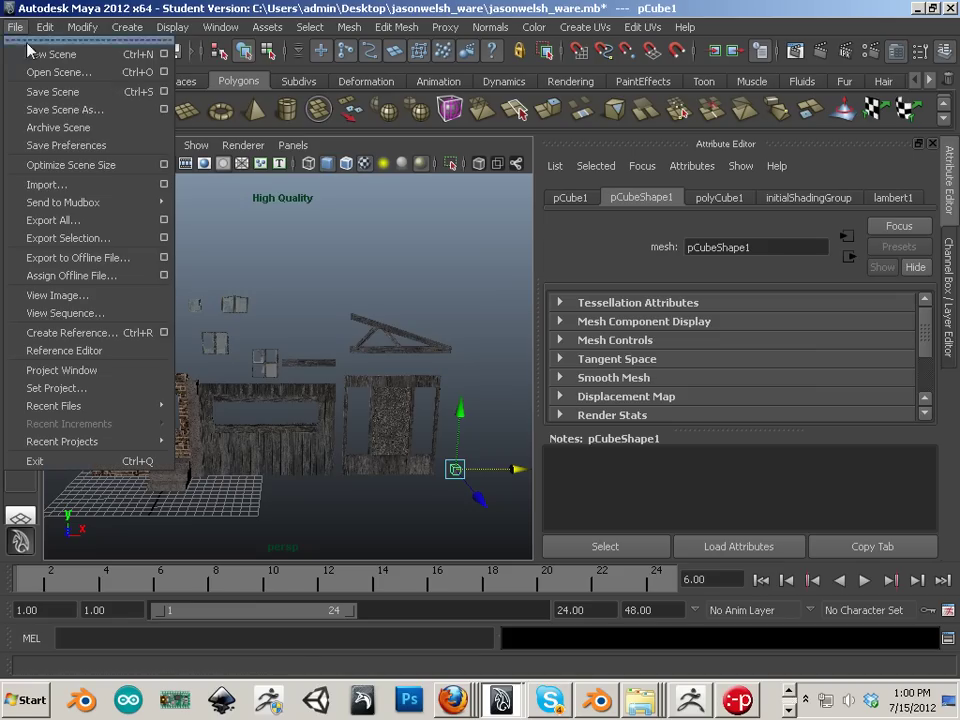
# - Export only the selected cube in FBX format under the name cube
pyautogui.click(57, 239)
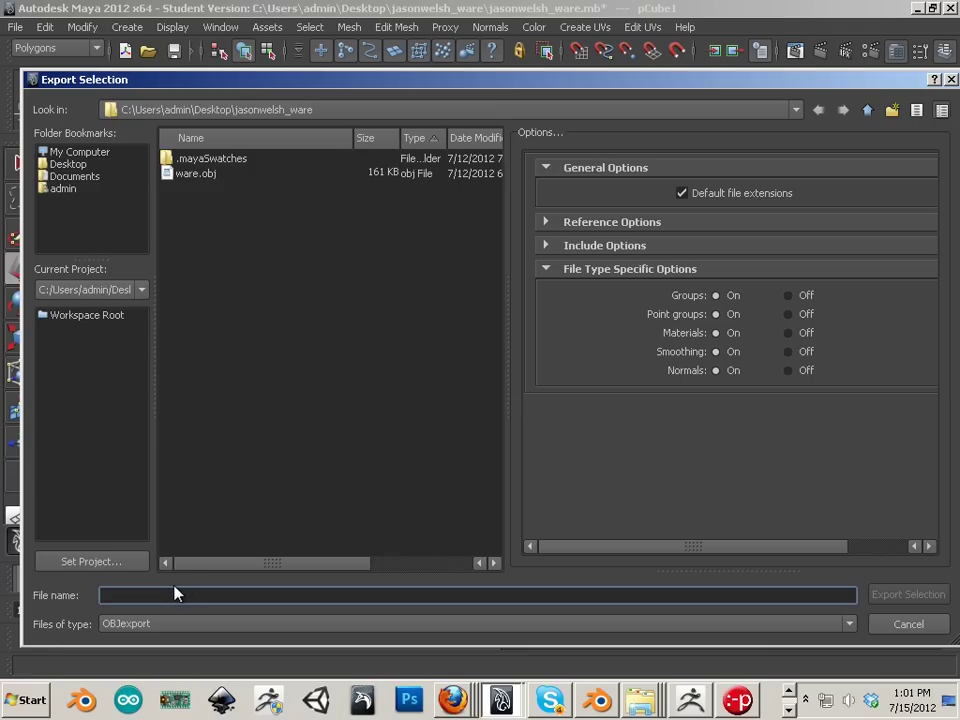
pyautogui.click(168, 625)
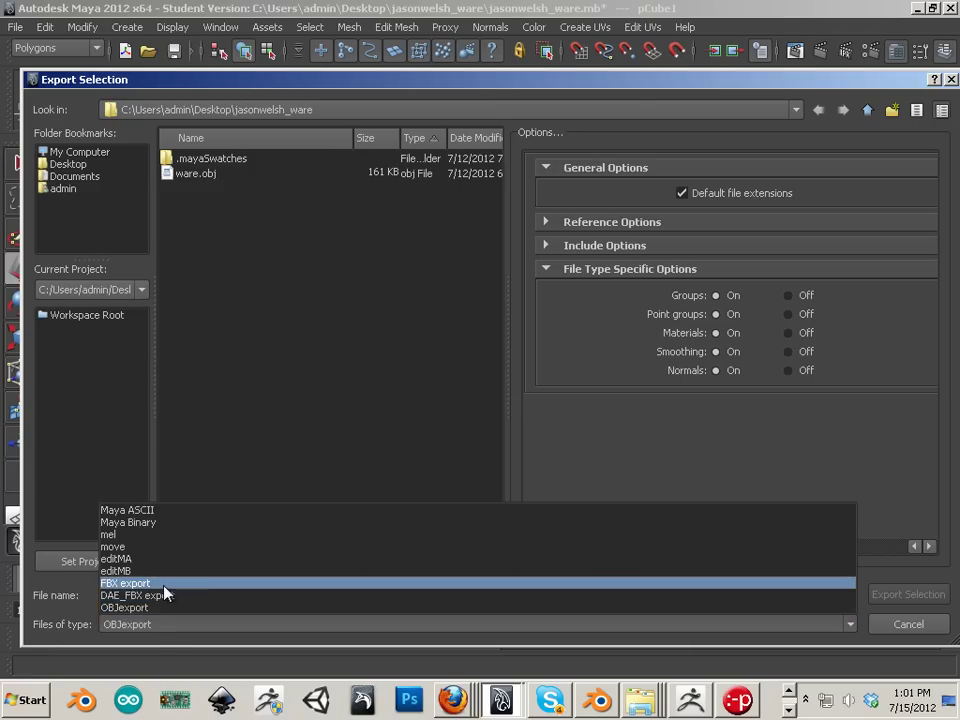
pyautogui.click(163, 582)
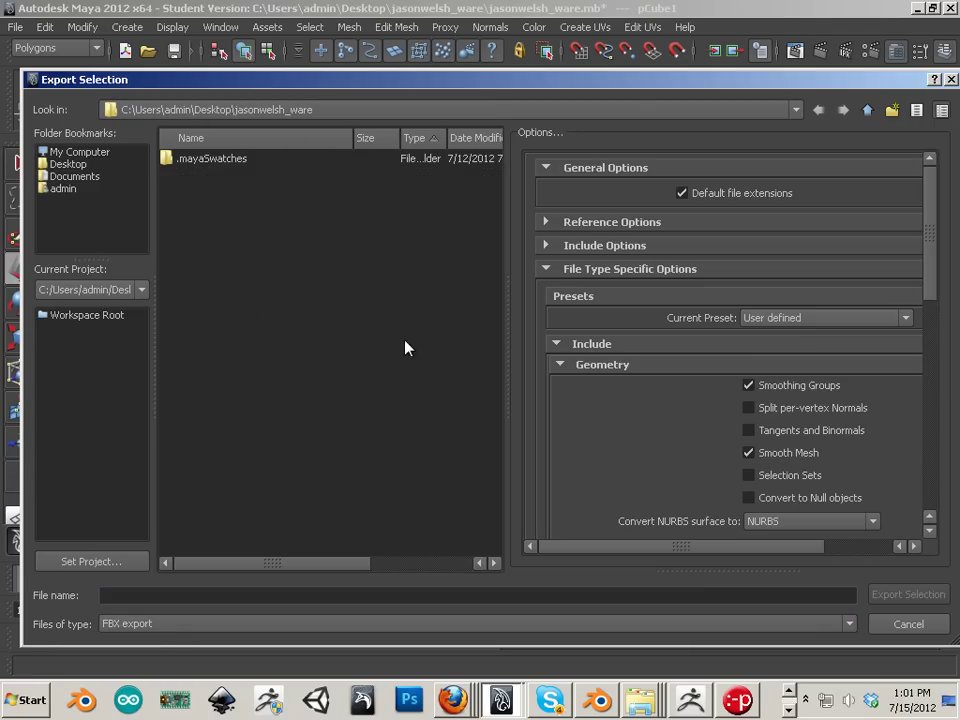
pyautogui.click(140, 595)
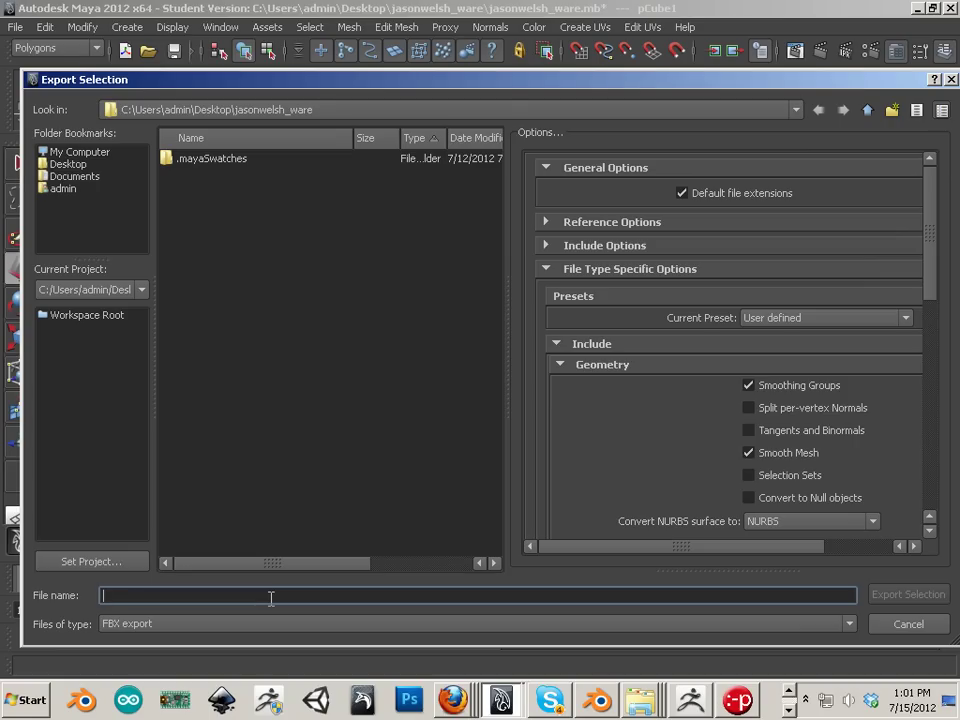
pyautogui.write('cube')
pyautogui.press('Return')
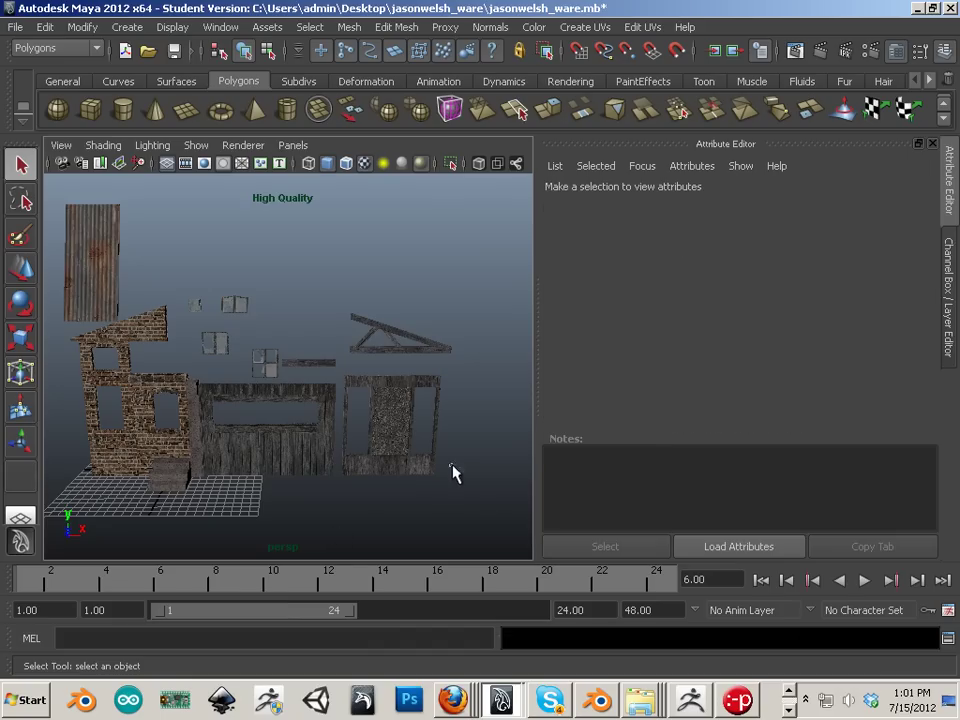
# - Select the cube, then launch UDK Editor from the Start menu
pyautogui.click(455, 469)
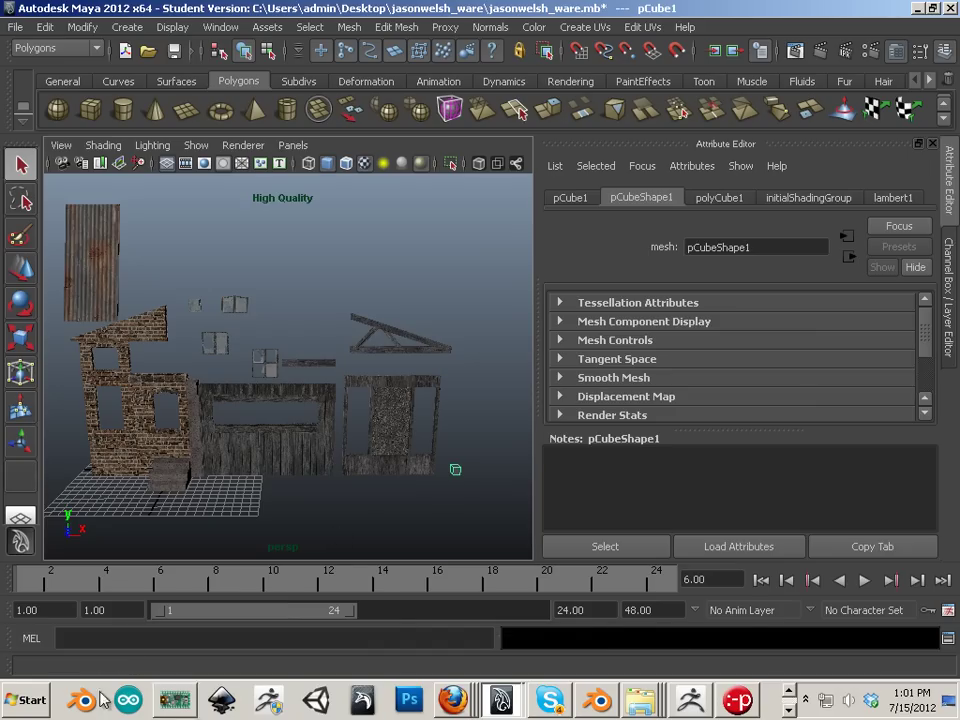
pyautogui.click(25, 700)
pyautogui.click(98, 433)
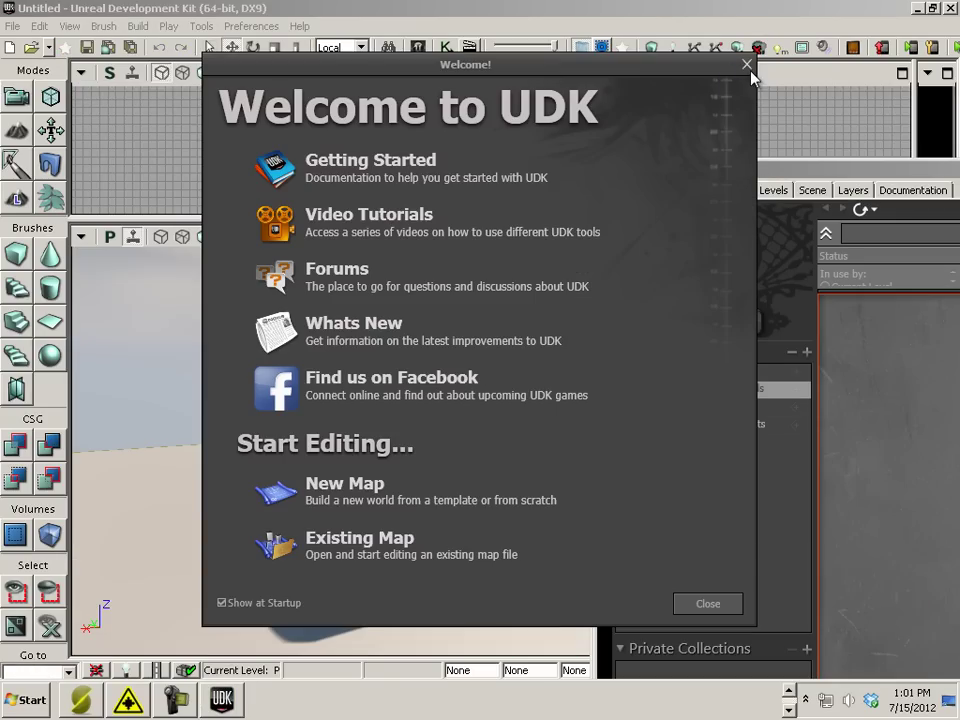
# - Dismiss the UDK welcome screen, maximize the Content Browser, and start an import
pyautogui.click(748, 65)
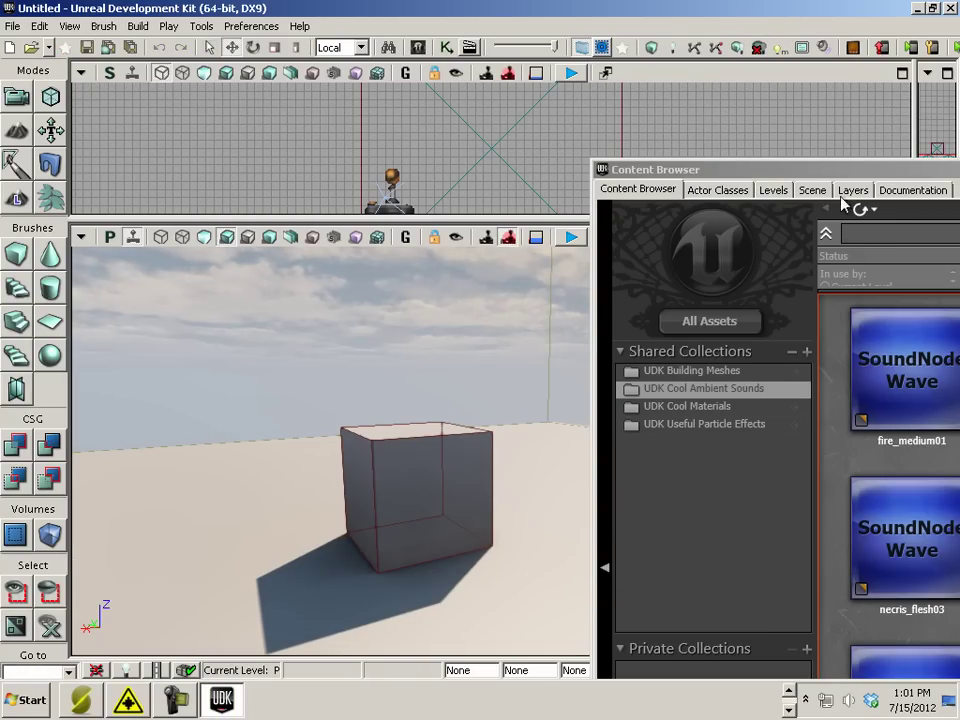
pyautogui.doubleClick(711, 169)
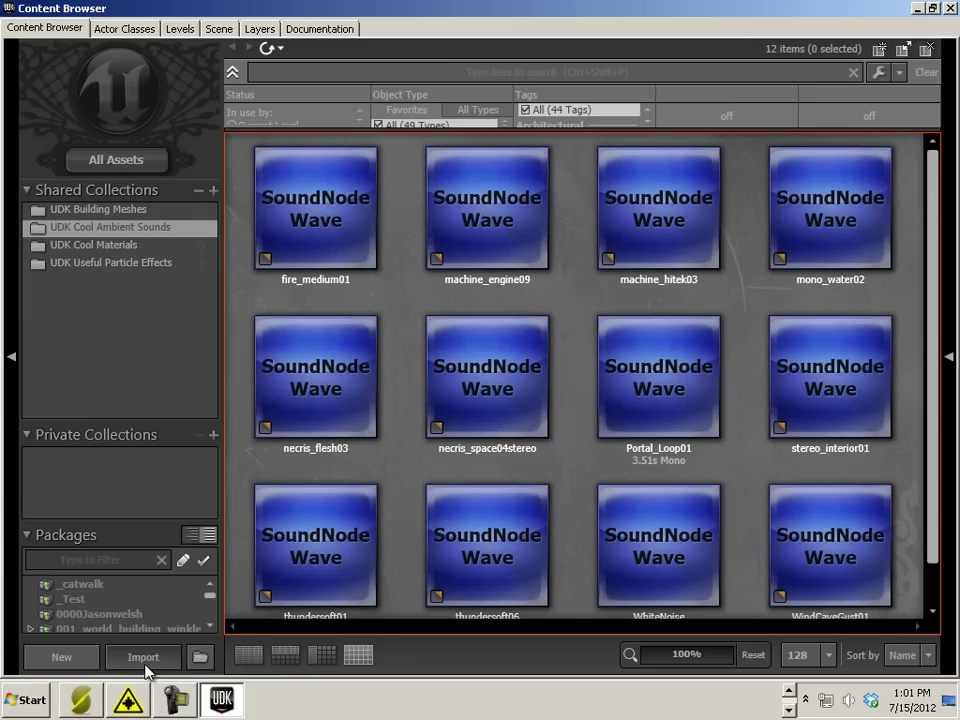
pyautogui.click(150, 659)
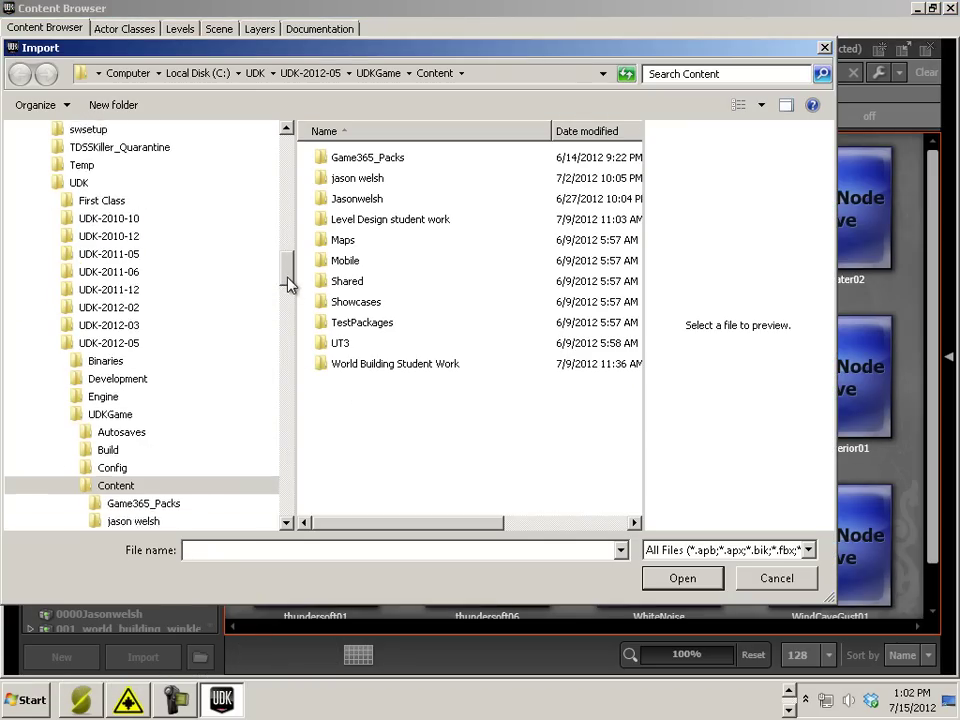
# - Browse the folder tree past _3d Print stuff and _level Design to jasonwelsh_ware
pyautogui.moveTo(285, 279); pyautogui.dragTo(289, 405)
pyautogui.click(26, 273)
pyautogui.click(26, 292)
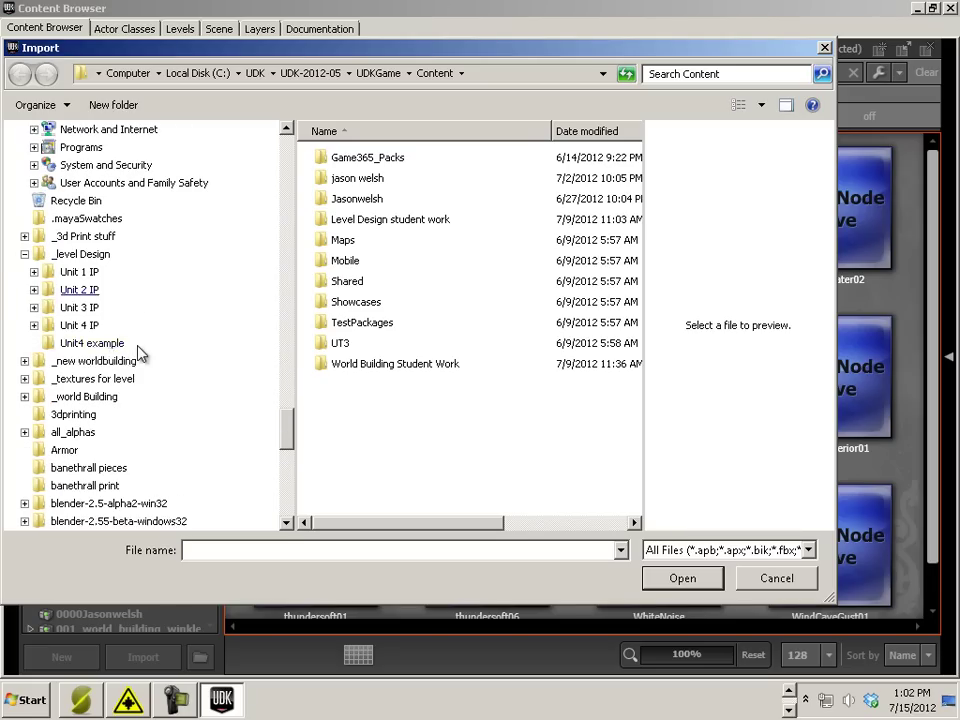
pyautogui.scroll(-2, 180, 446)
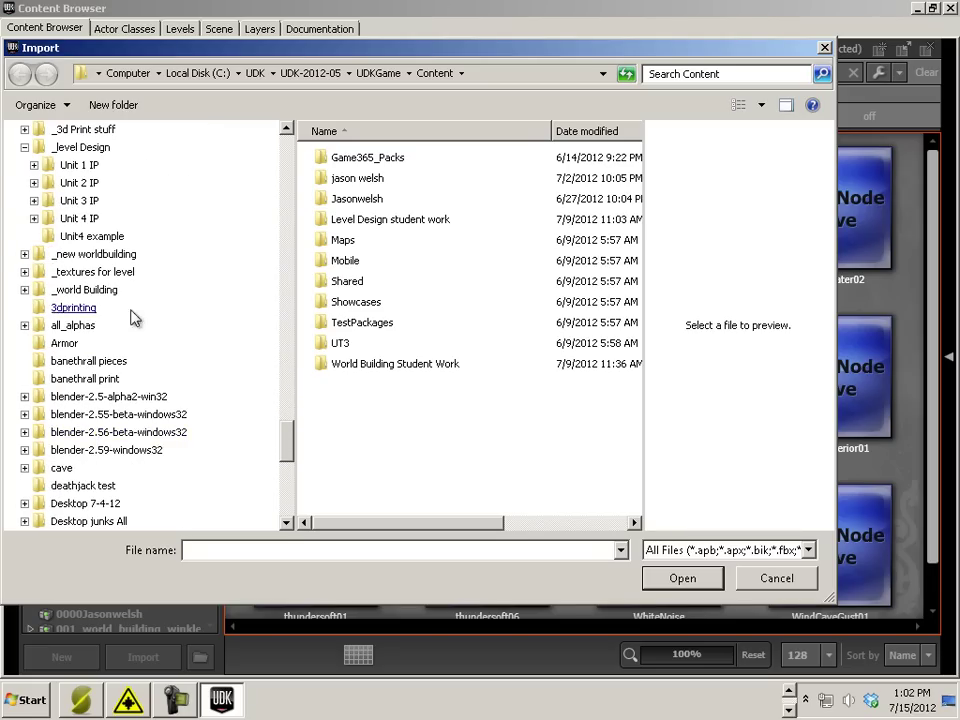
pyautogui.scroll(-1, 125, 503)
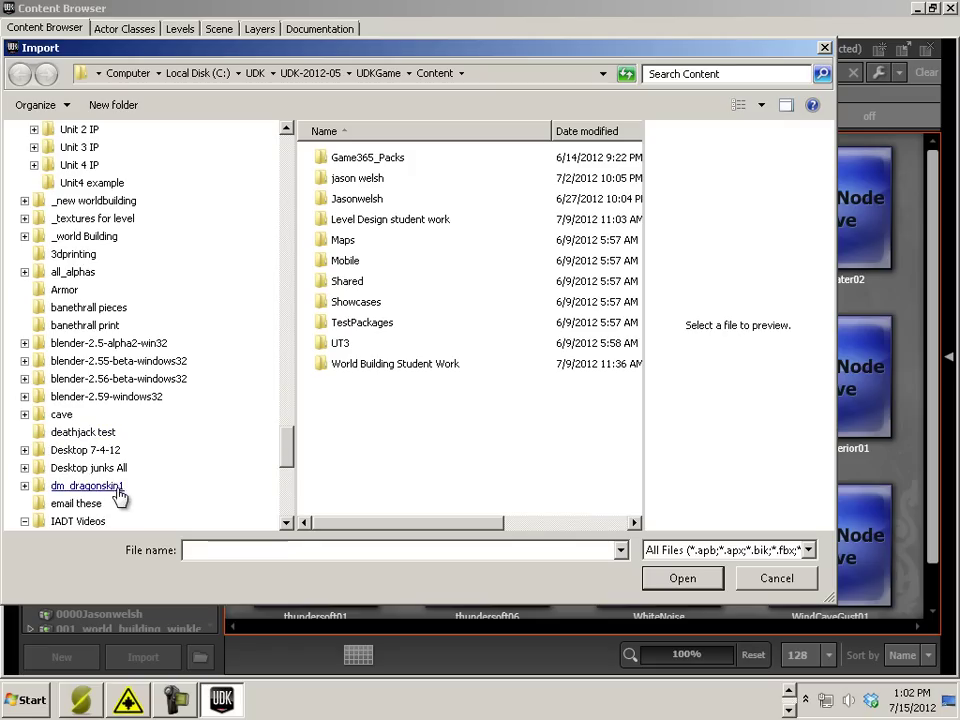
pyautogui.scroll(-2, 108, 333)
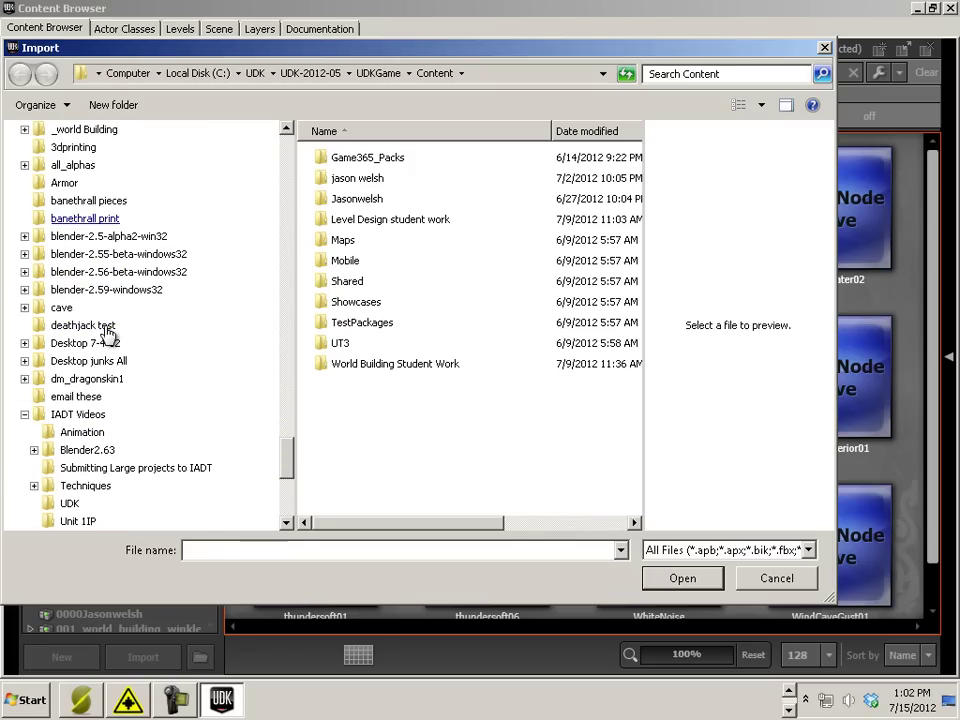
pyautogui.scroll(-5, 108, 333)
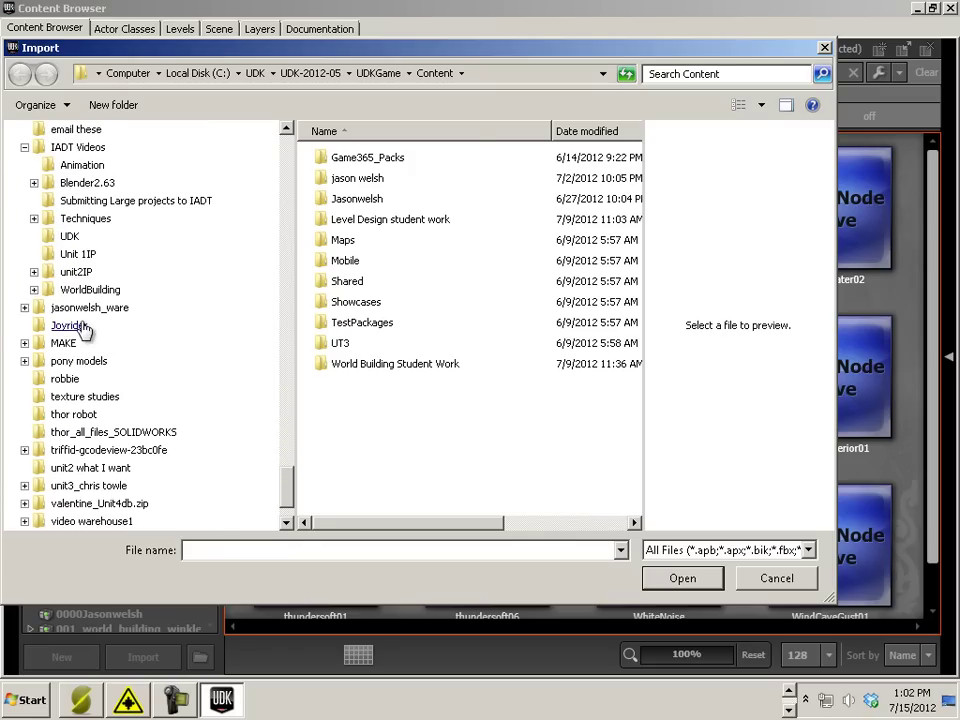
pyautogui.click(86, 310)
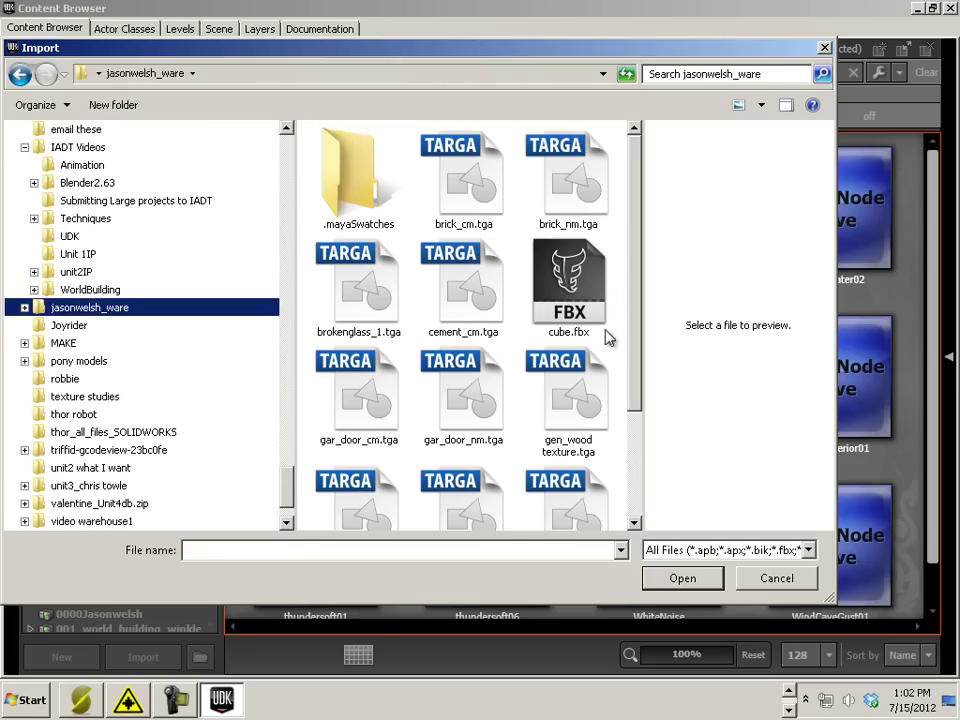
# - Import cube.fbx as static mesh 'cube' into package 01_warehouse_jasonwelsh
pyautogui.doubleClick(568, 295)
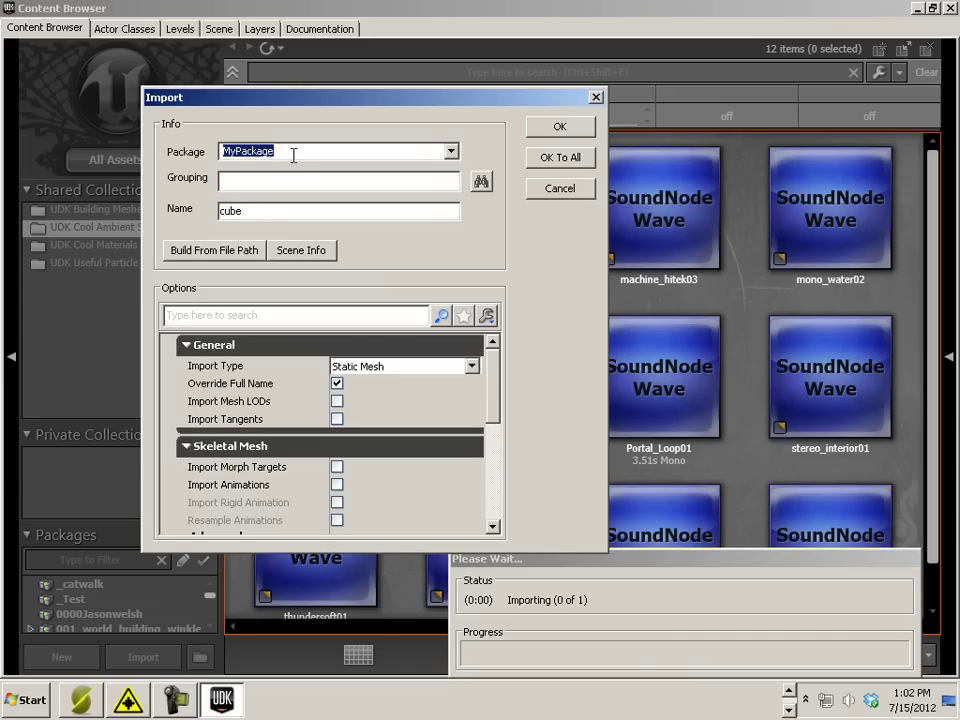
pyautogui.write('01warehousejasonwelsh')
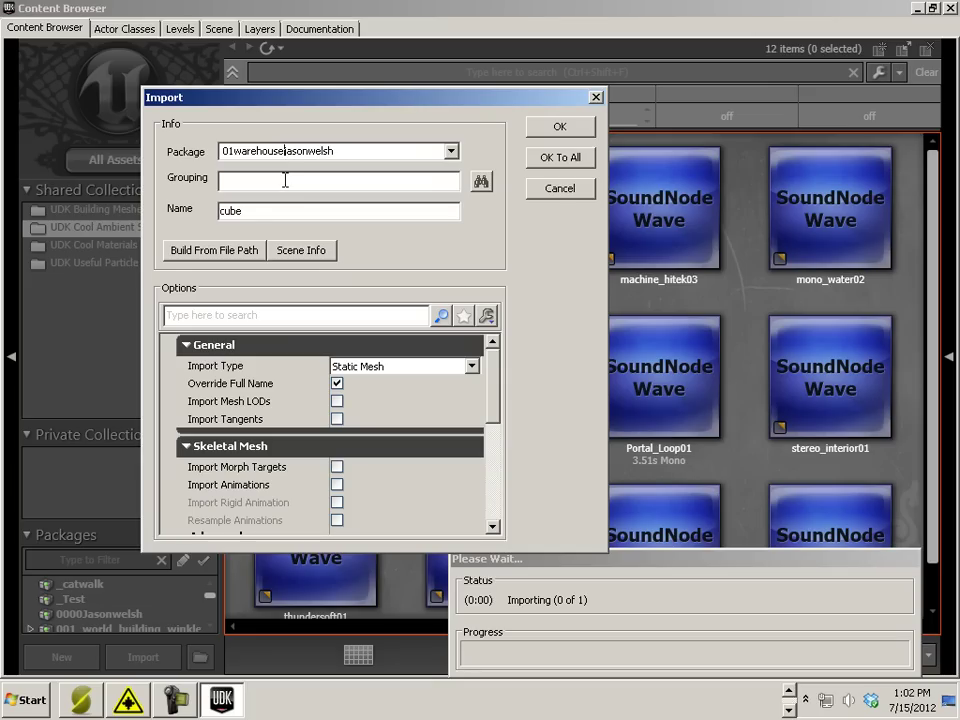
pyautogui.write('_')
pyautogui.write('_')
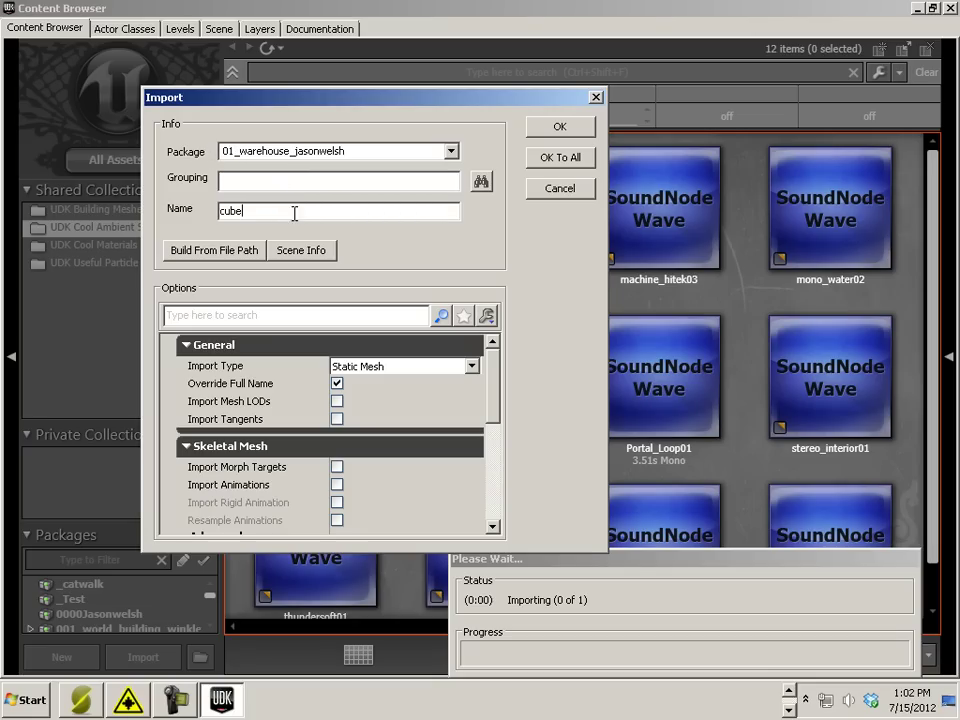
pyautogui.doubleClick(419, 210)
pyautogui.click(566, 128)
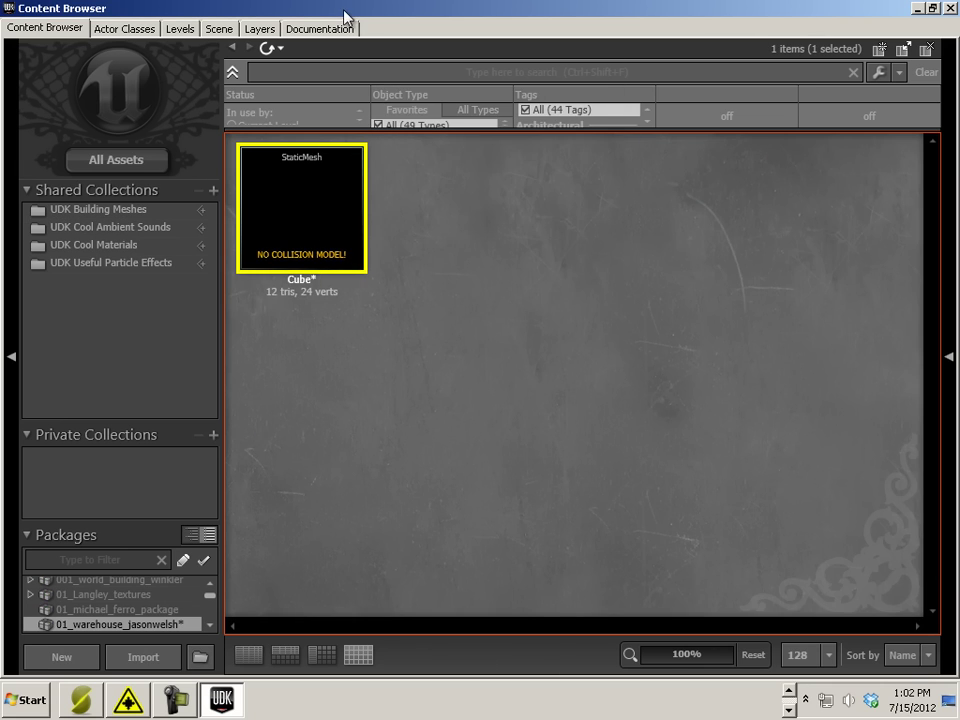
# - Drag the Cube mesh into the level and enlarge the top viewport
pyautogui.moveTo(343, 17); pyautogui.dragTo(955, 272)
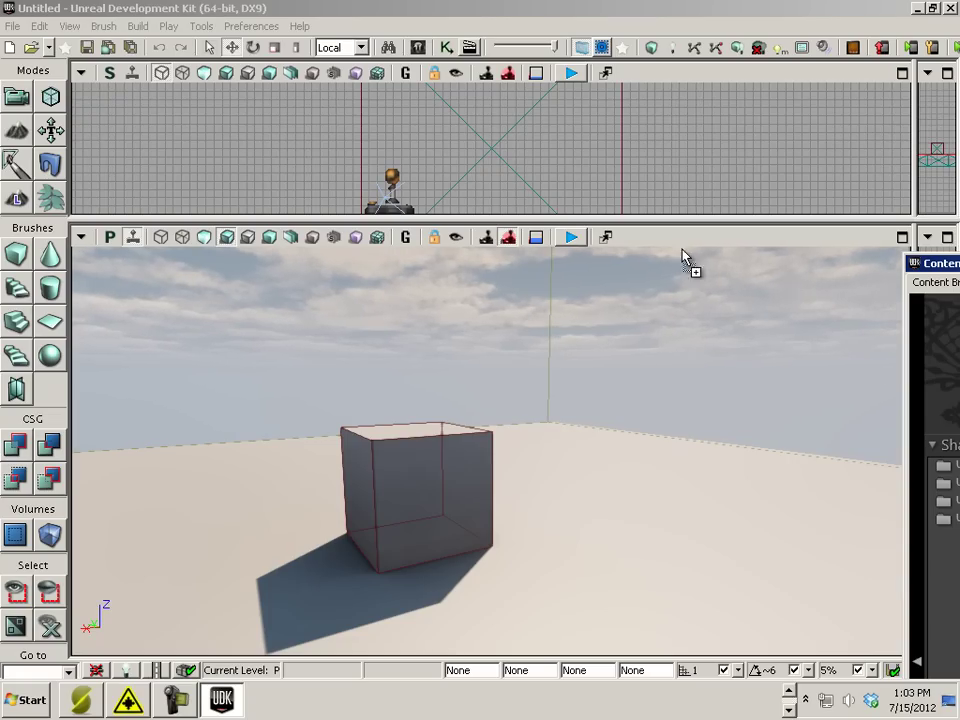
pyautogui.moveTo(682, 257); pyautogui.dragTo(605, 172)
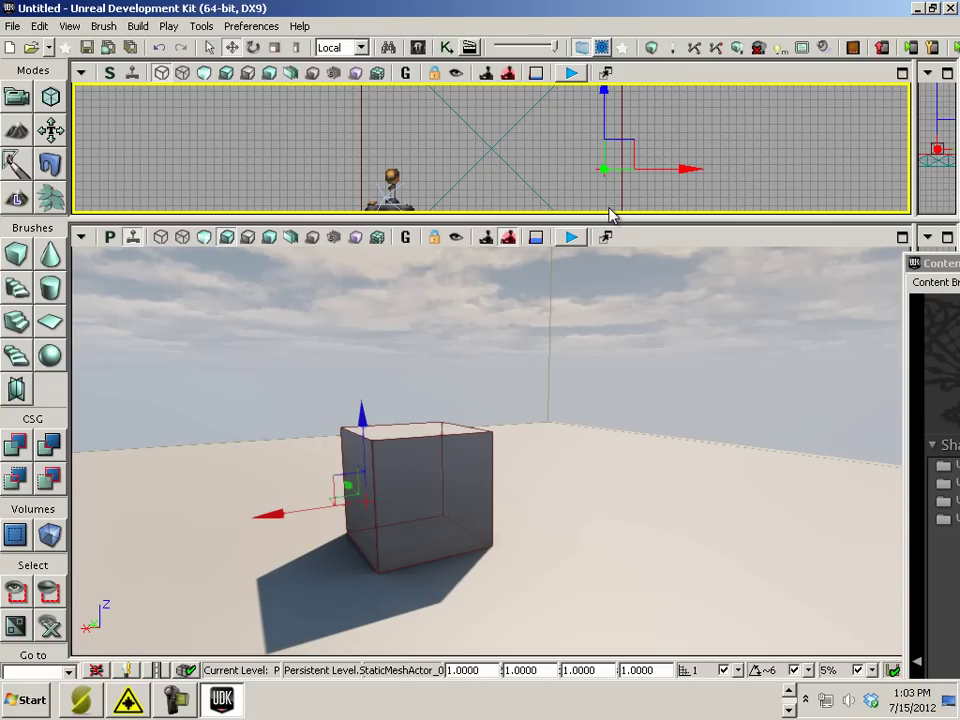
pyautogui.moveTo(603, 223); pyautogui.dragTo(575, 487)
pyautogui.scroll(6, 614, 338)
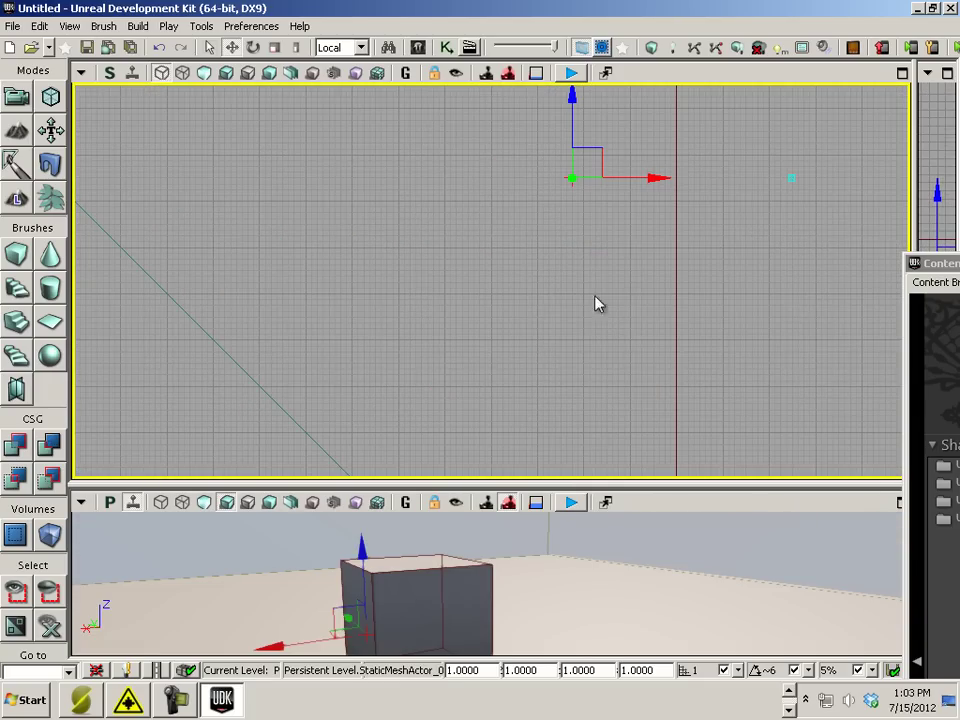
pyautogui.scroll(5, 585, 170)
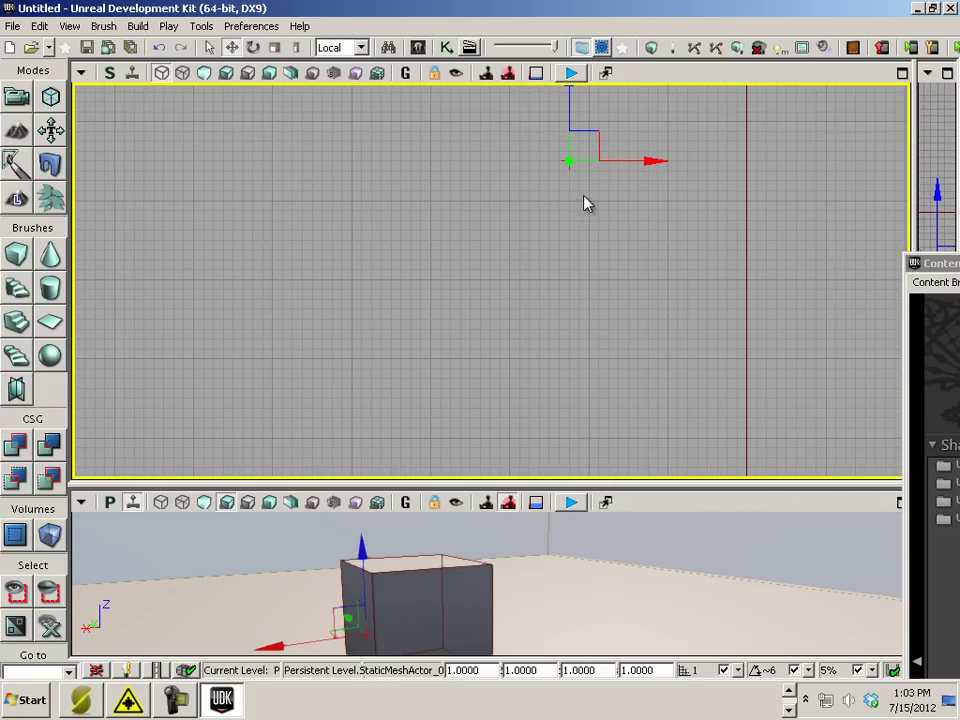
pyautogui.scroll(3, 578, 165)
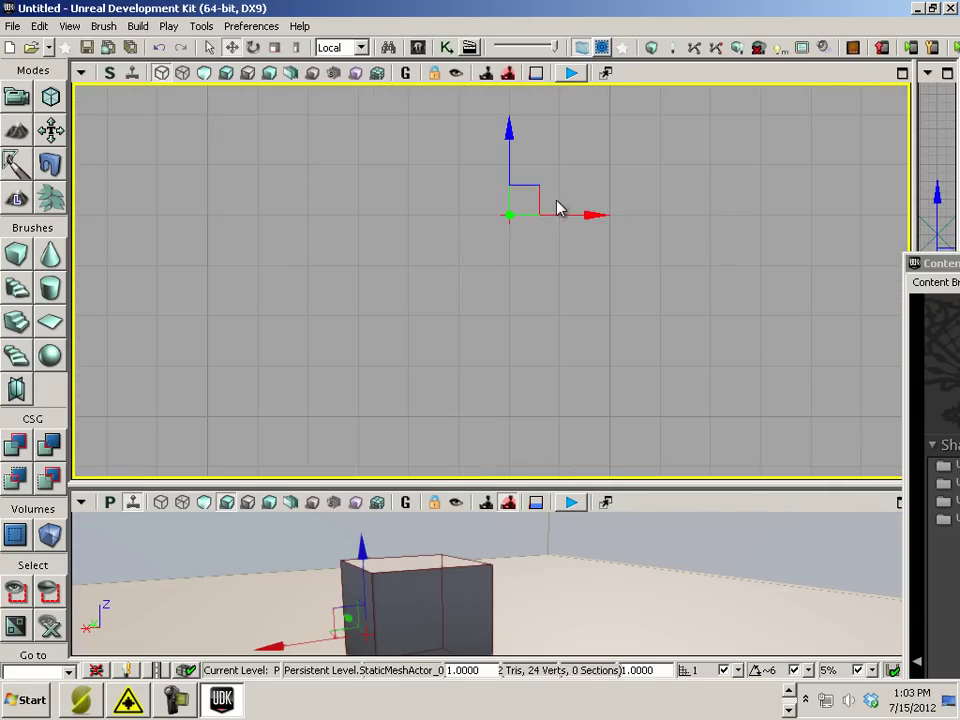
# - Zoom and pan the top view to locate and select the placed cube actor
pyautogui.click(535, 203)
pyautogui.scroll(-3, 467, 261)
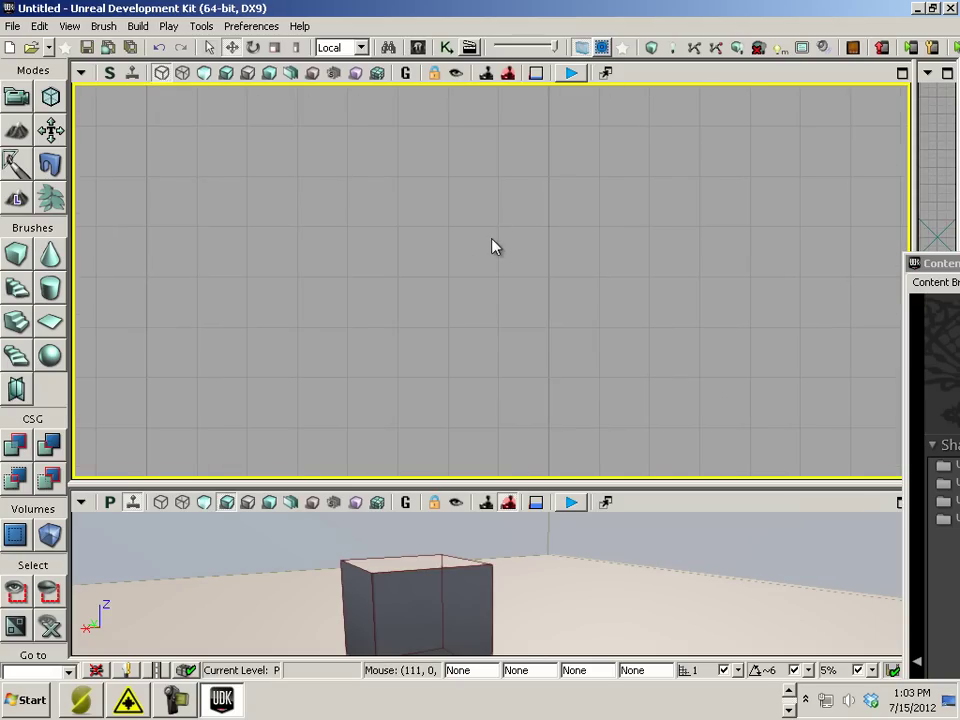
pyautogui.scroll(3, 446, 274)
pyautogui.moveTo(446, 274); pyautogui.dragTo(449, 273)
pyautogui.scroll(-2, 449, 273)
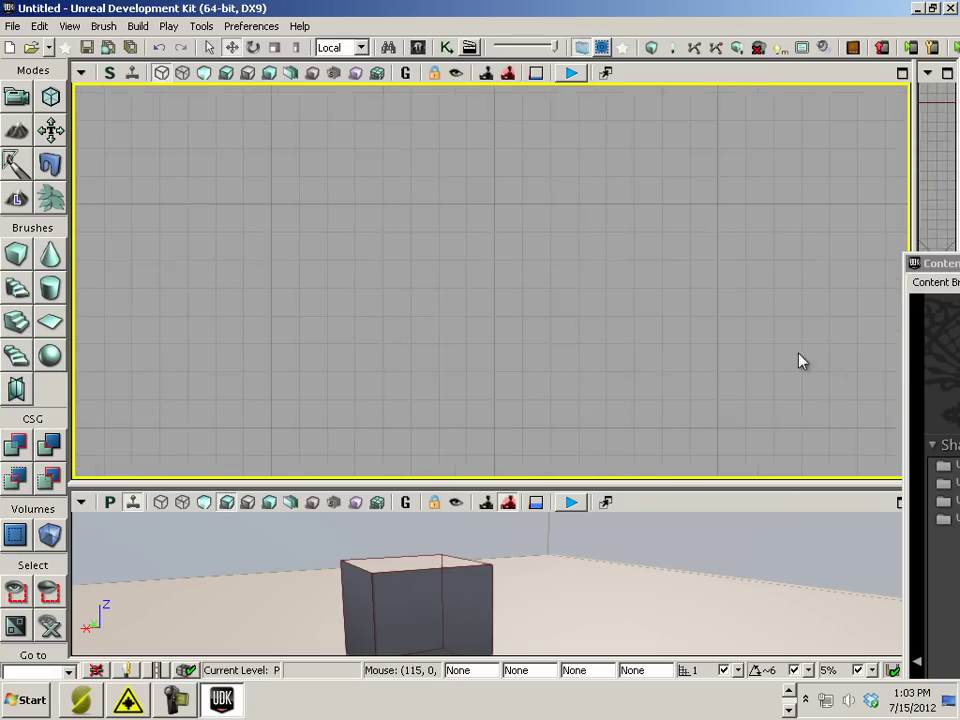
pyautogui.scroll(-2, 566, 330)
pyautogui.scroll(-2, 566, 330)
pyautogui.scroll(1, 583, 332)
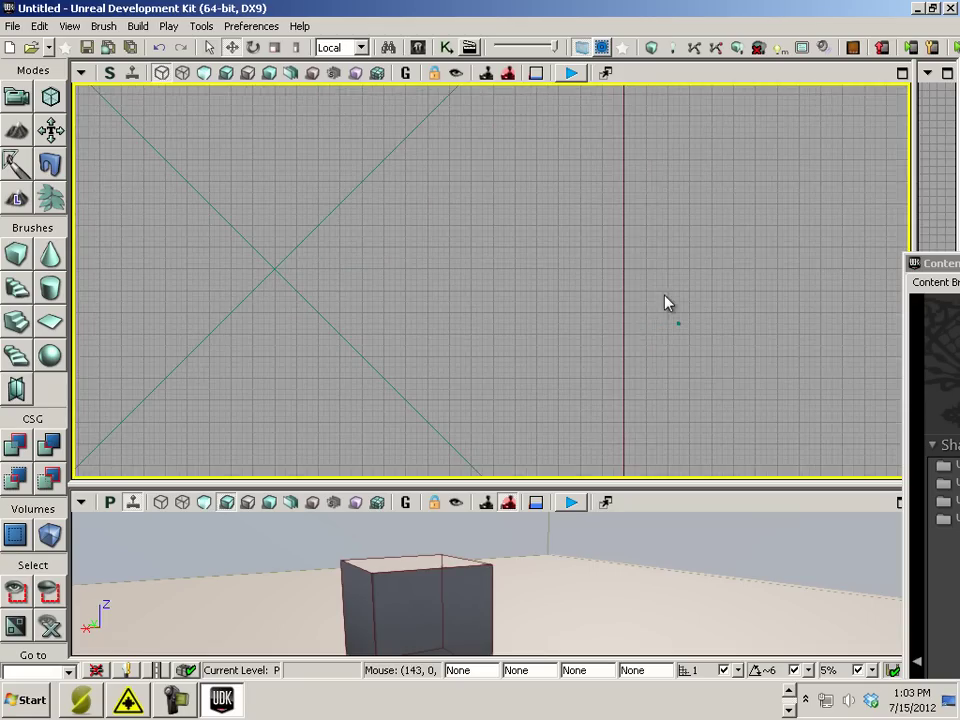
pyautogui.moveTo(666, 302); pyautogui.dragTo(778, 384)
pyautogui.click(729, 387)
pyautogui.scroll(4, 589, 313)
pyautogui.scroll(3, 668, 348)
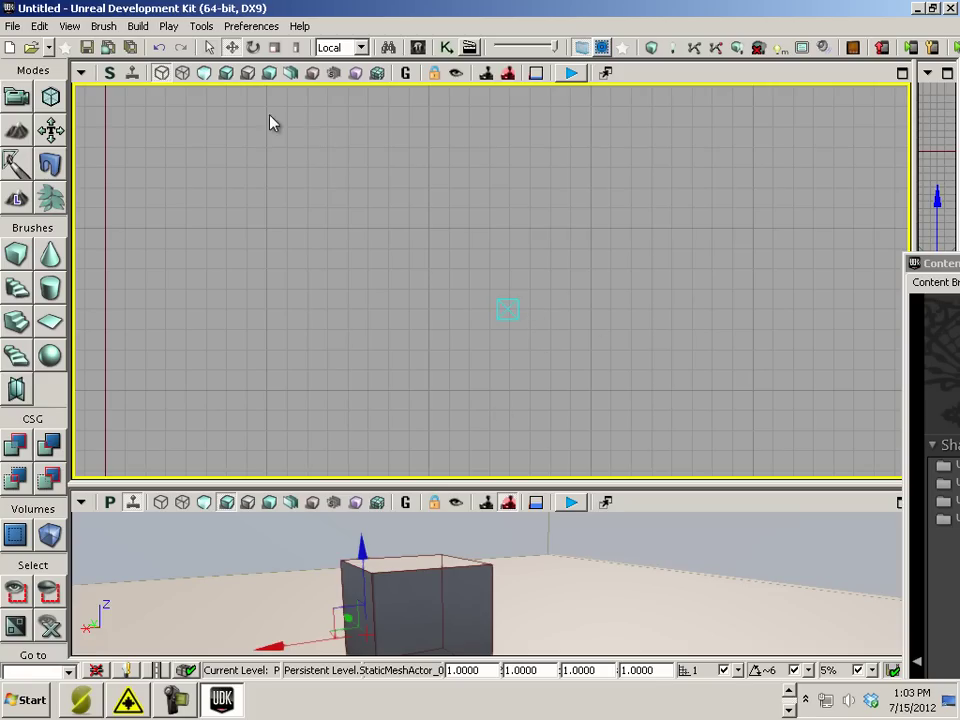
pyautogui.scroll(-1, 487, 309)
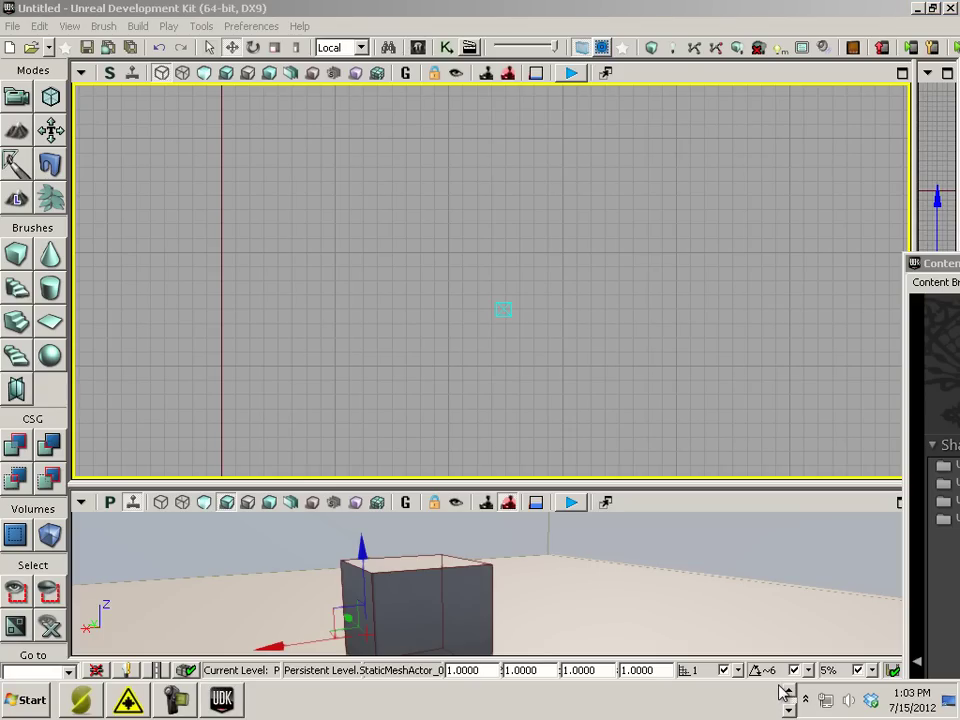
# - Switch back to Maya and bring up the Display Grid options
pyautogui.click(789, 693)
pyautogui.moveTo(497, 702)
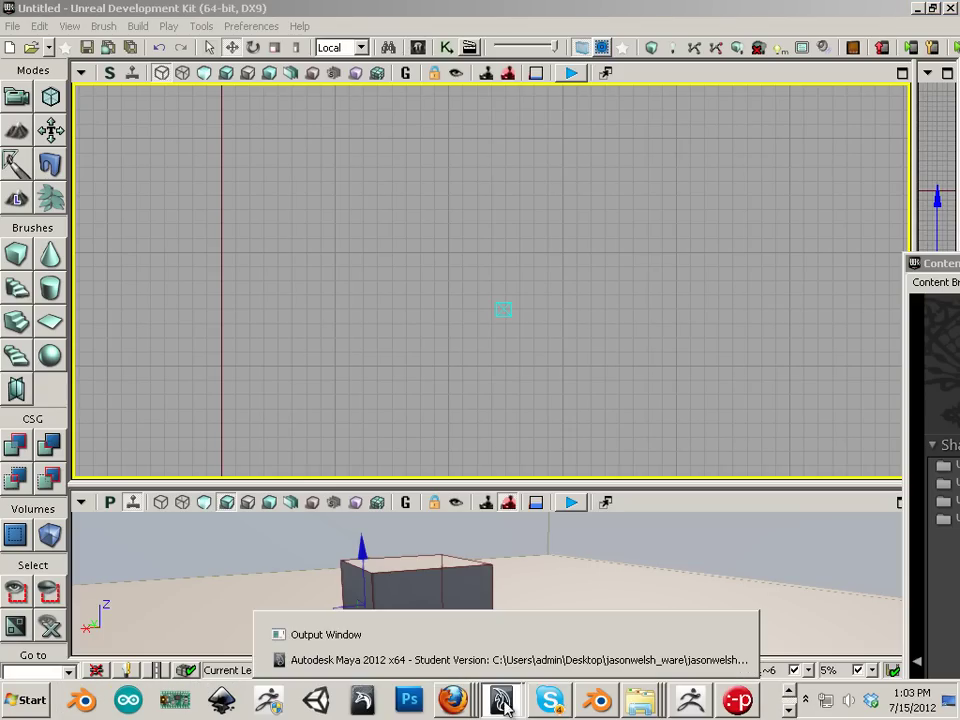
pyautogui.click(506, 677)
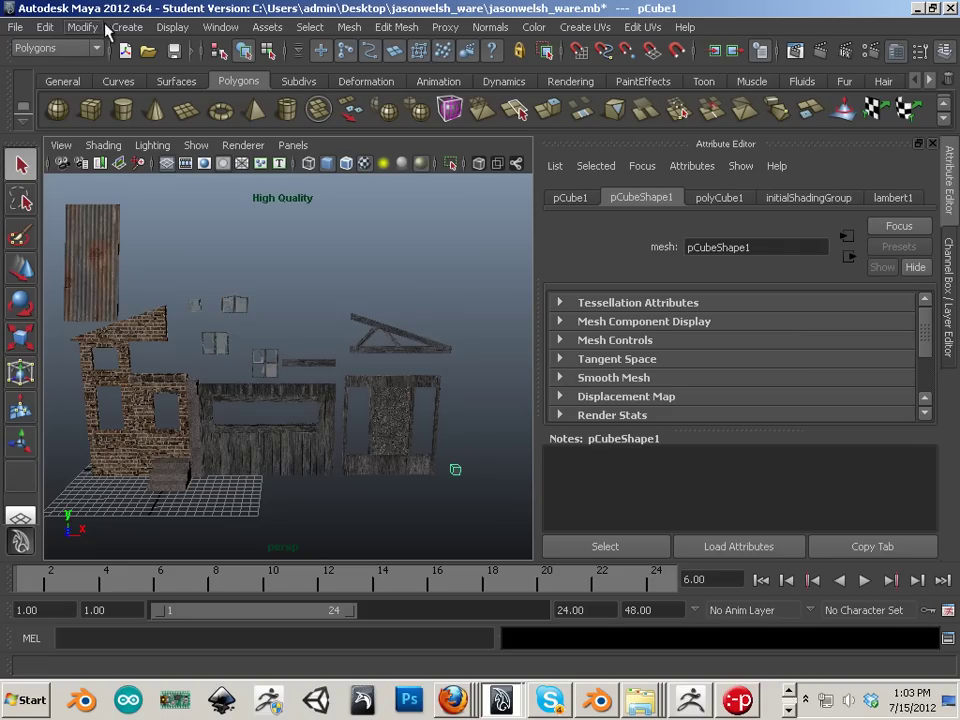
pyautogui.click(162, 27)
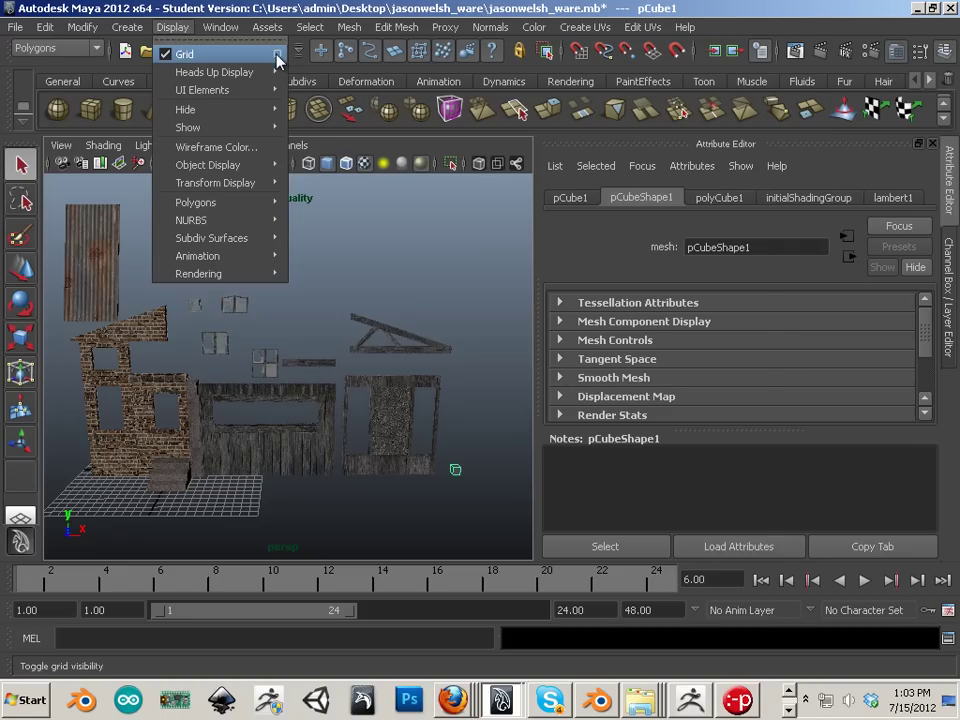
pyautogui.click(279, 56)
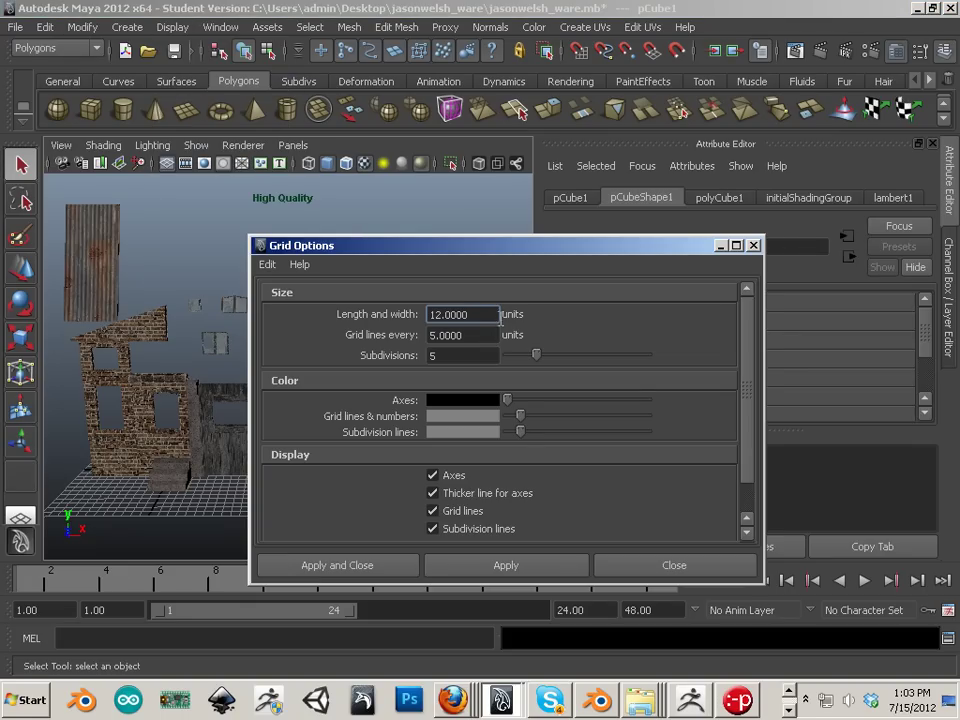
# - Set grid length and width 1, lines every 32, subdivisions 1, and apply
pyautogui.doubleClick(463, 314)
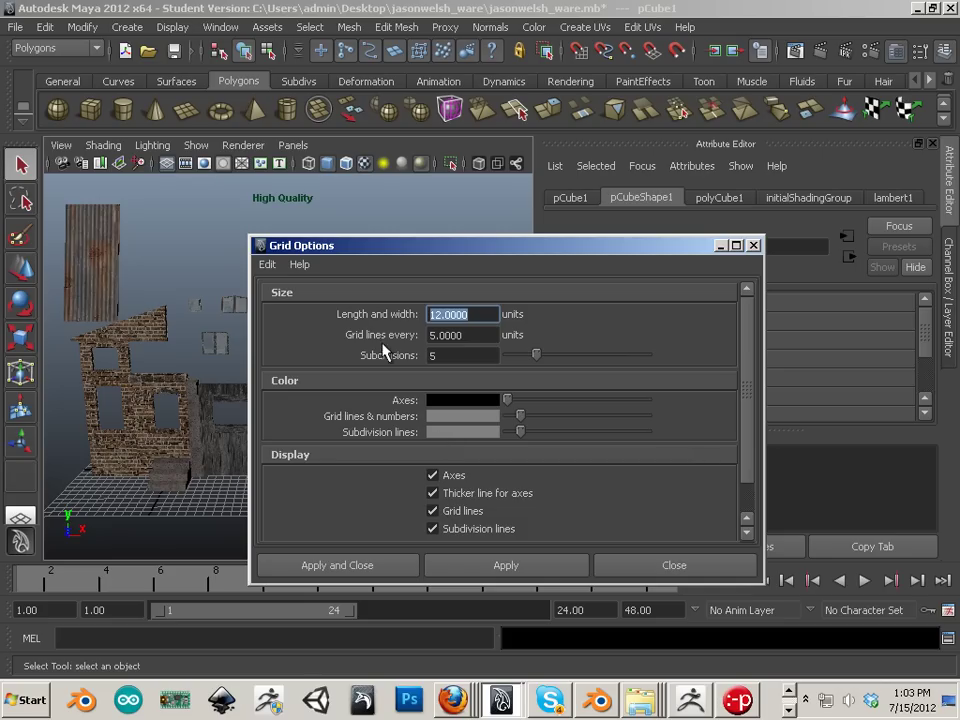
pyautogui.write('1')
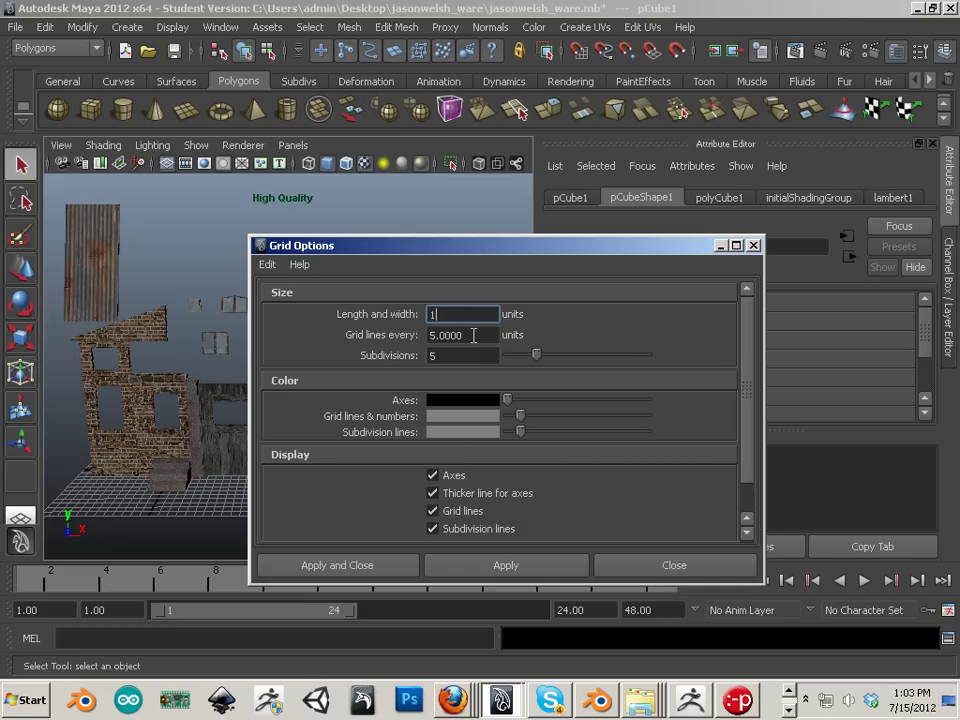
pyautogui.click(473, 335)
pyautogui.doubleClick(459, 336)
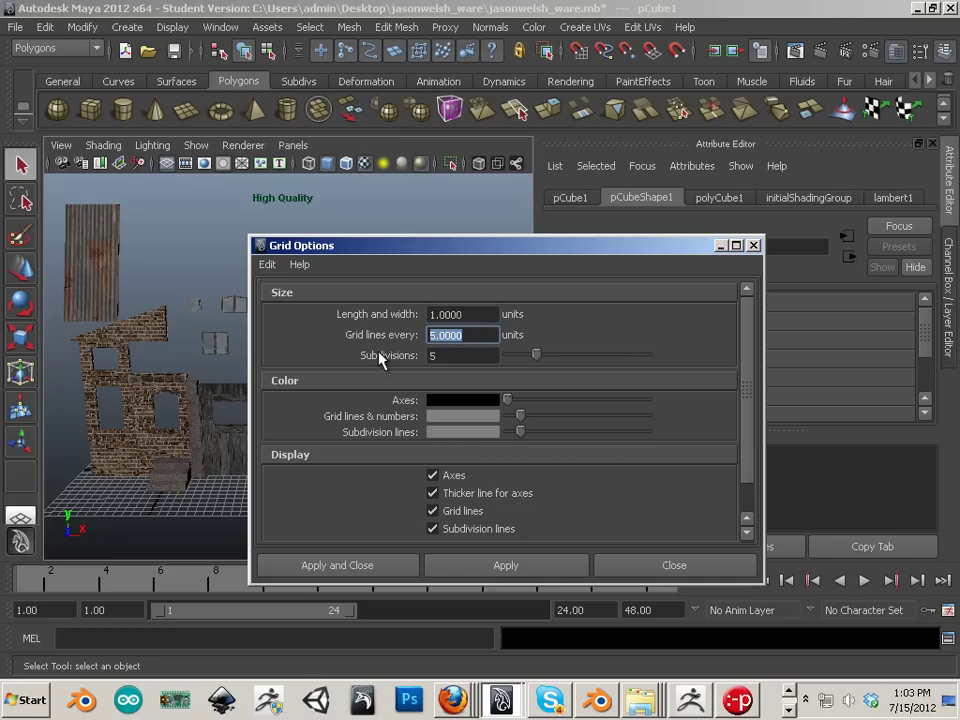
pyautogui.write('32')
pyautogui.click(457, 356)
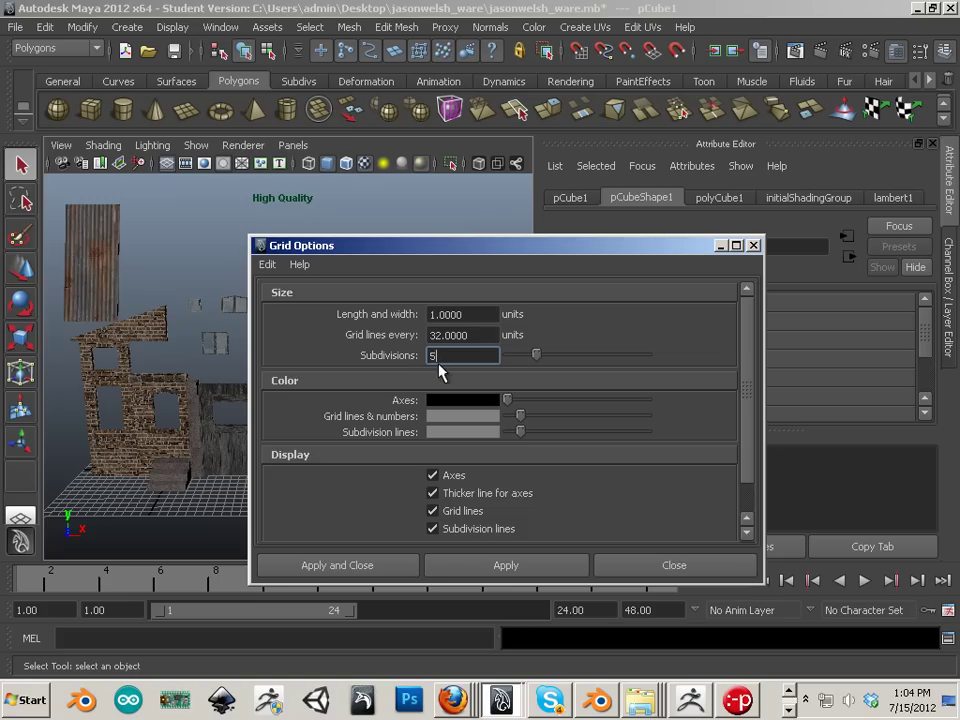
pyautogui.moveTo(437, 356); pyautogui.dragTo(403, 355)
pyautogui.write('1')
pyautogui.click(502, 562)
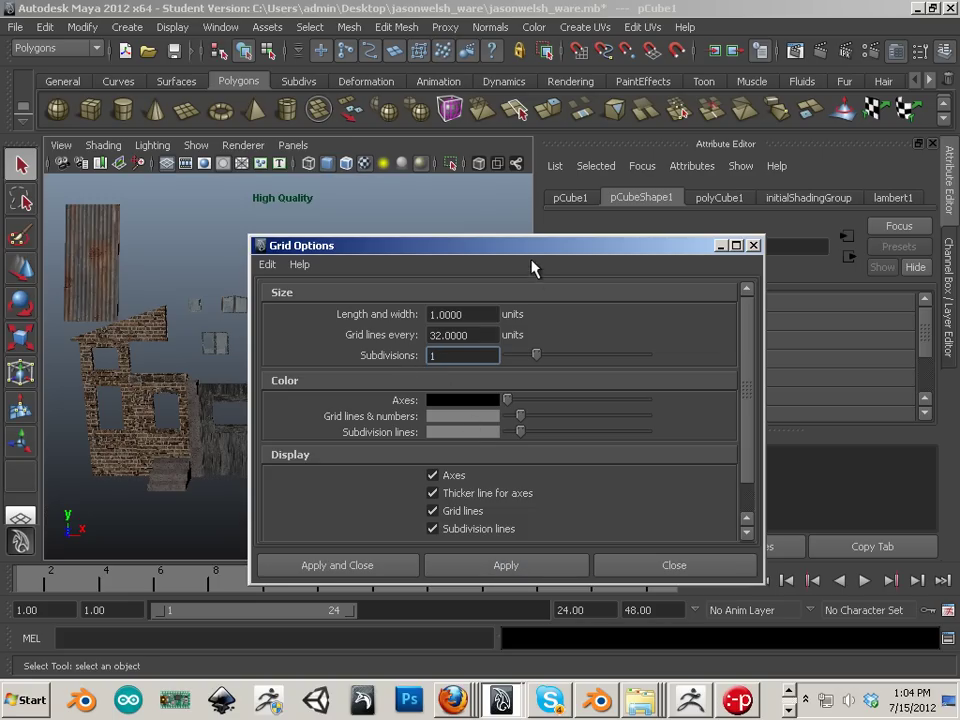
# - Close the grid options and frame the house parts in the side view
pyautogui.click(753, 245)
pyautogui.scroll(-3, 295, 468)
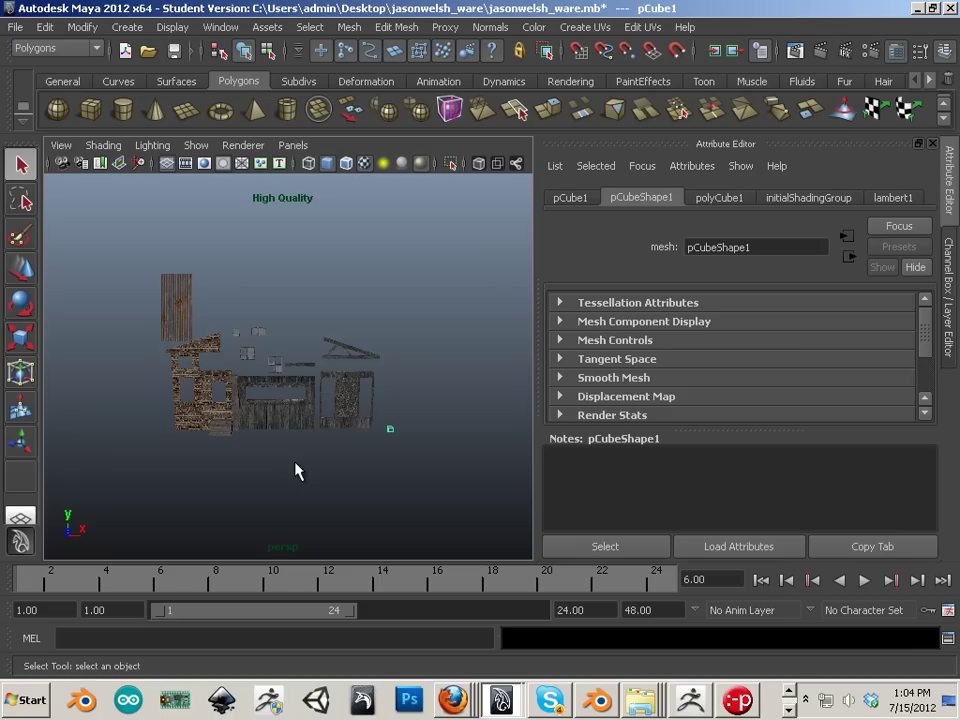
pyautogui.press('space')
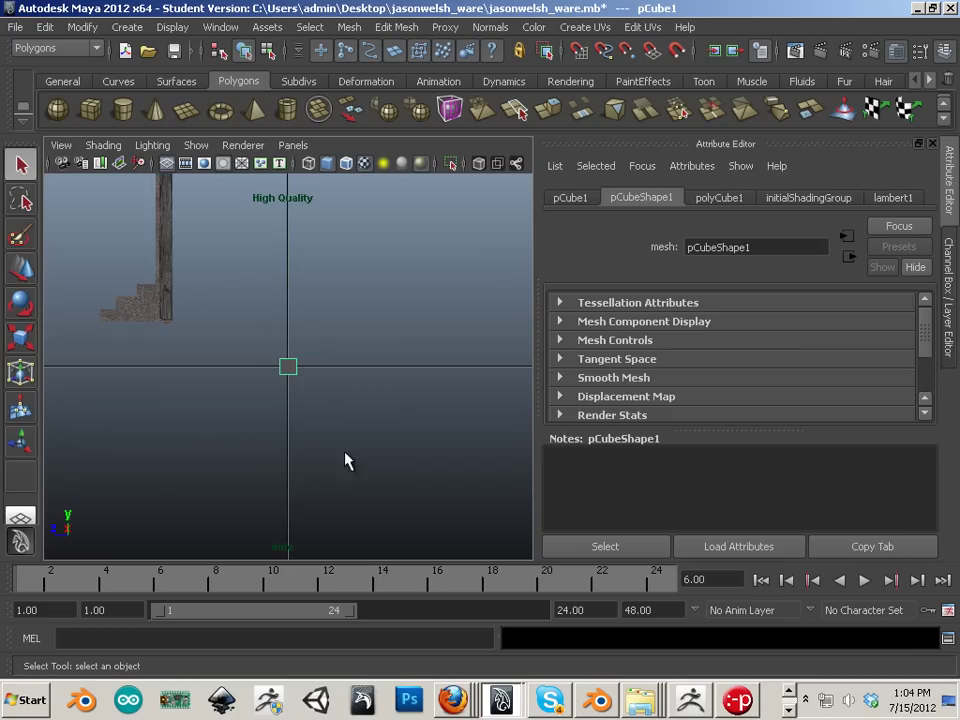
pyautogui.scroll(-2, 345, 454)
pyautogui.scroll(2, 293, 389)
pyautogui.keyDown('alt'); pyautogui.moveTo(293, 389); pyautogui.dragTo(233, 497, button='middle'); pyautogui.keyUp('alt')
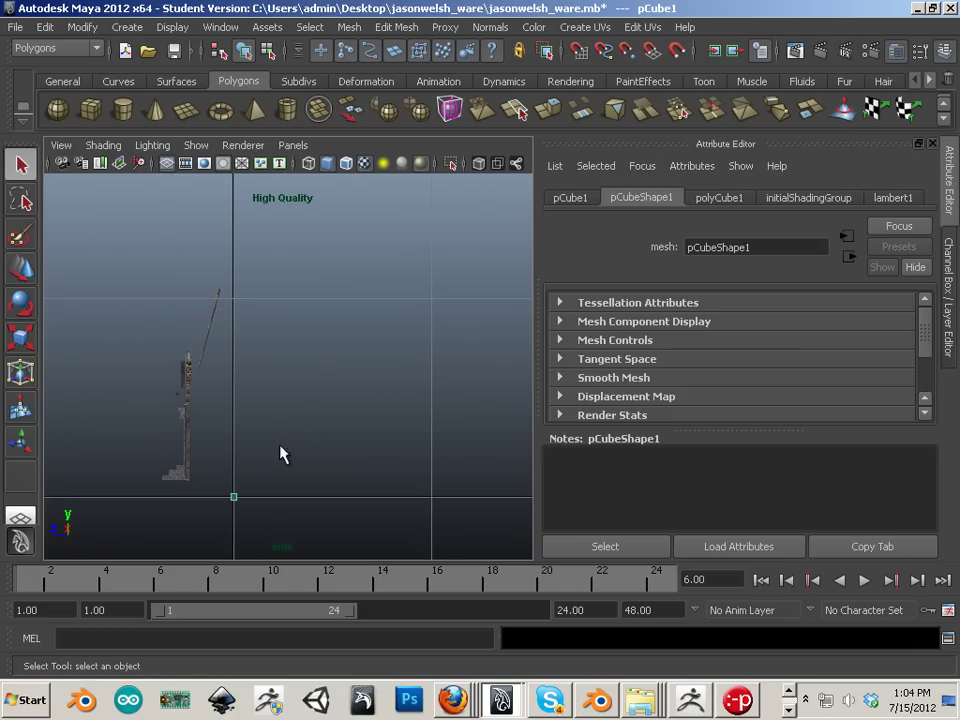
# - Move the cube beside the character and scale it to 32.273 to fill one grid square
pyautogui.press('w')
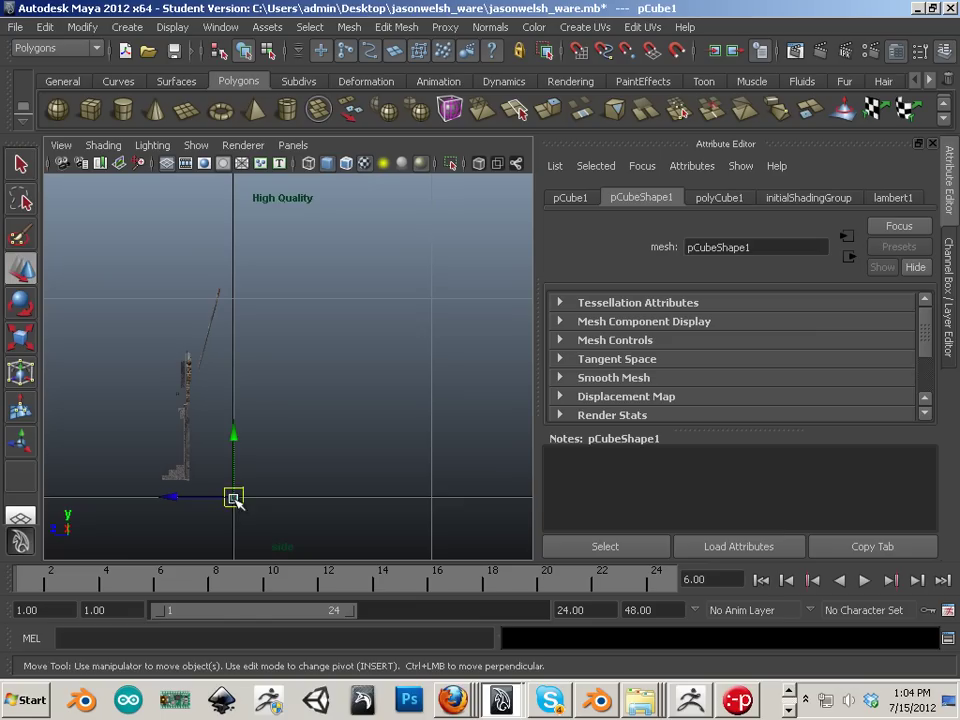
pyautogui.moveTo(234, 498); pyautogui.dragTo(343, 401)
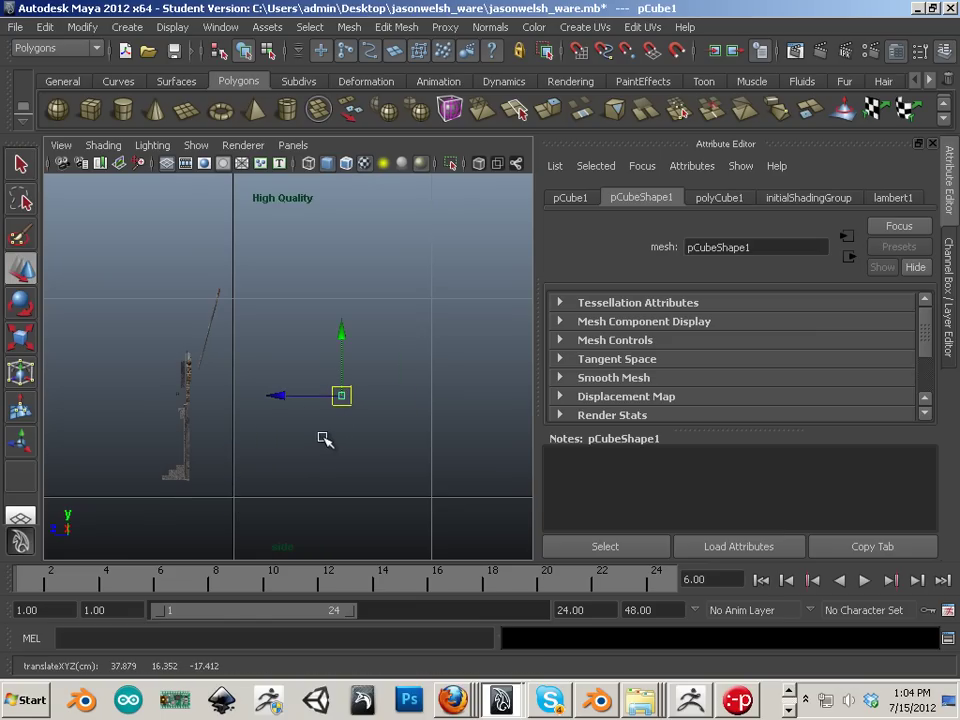
pyautogui.scroll(-4, 323, 438)
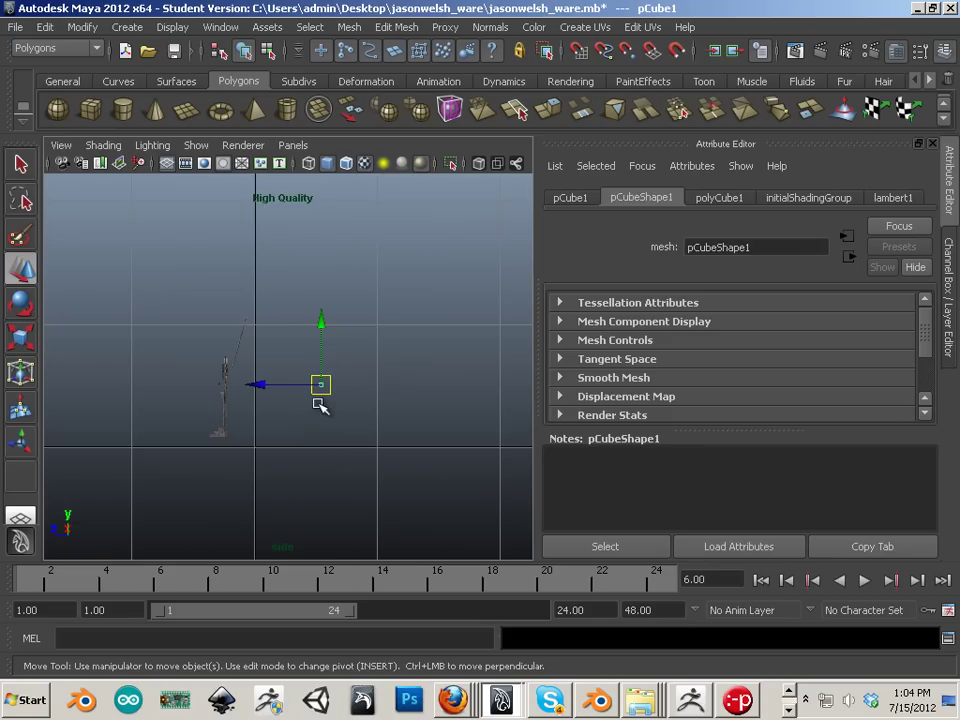
pyautogui.press('r')
pyautogui.moveTo(321, 384); pyautogui.dragTo(429, 414)
pyautogui.press('w')
pyautogui.moveTo(321, 389); pyautogui.dragTo(315, 394)
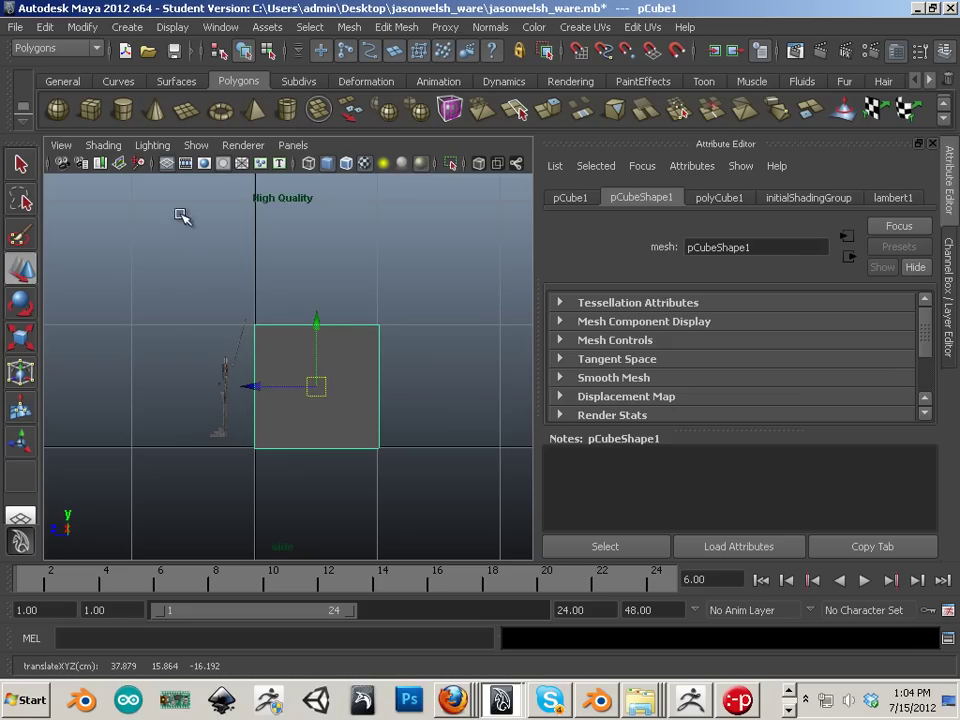
# - Re-export the selected cube over the existing cube.fbx, confirming the replacement
pyautogui.click(15, 27)
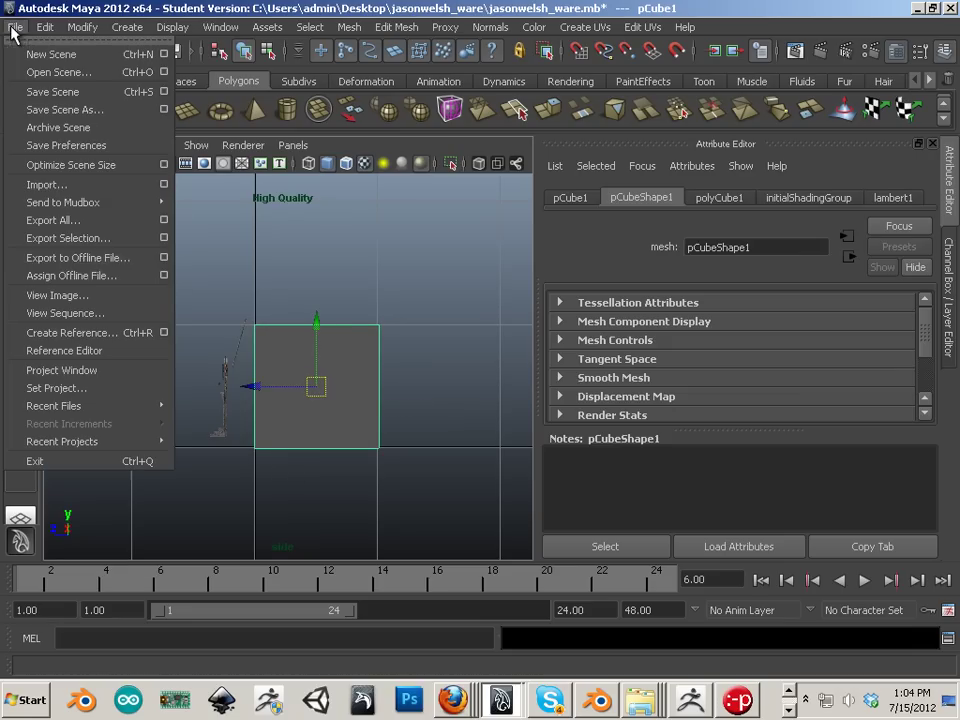
pyautogui.click(84, 239)
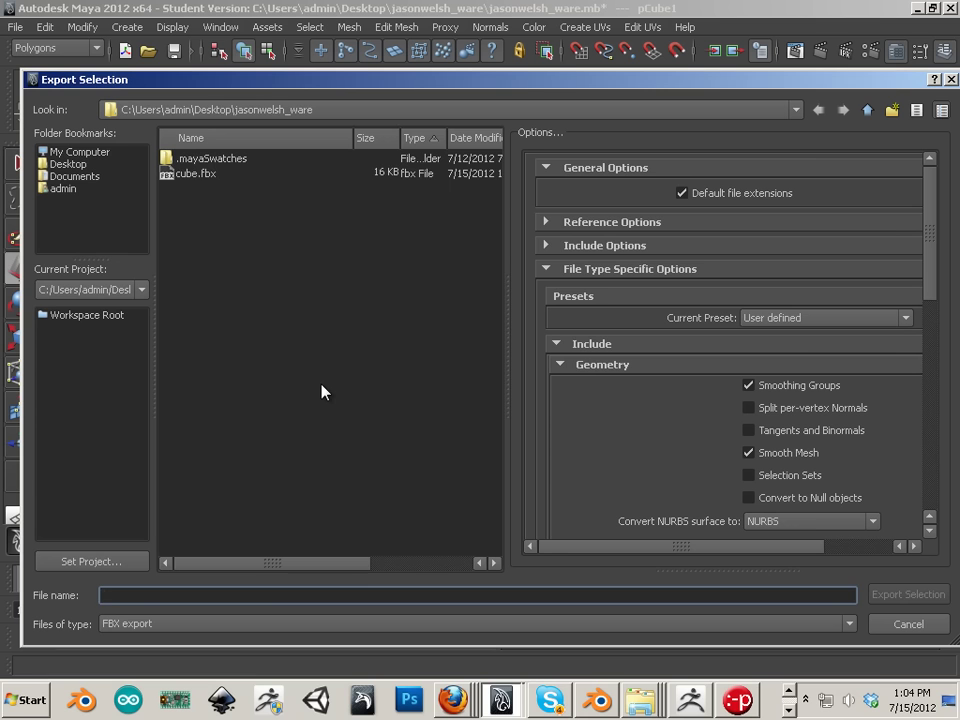
pyautogui.click(167, 178)
pyautogui.click(898, 595)
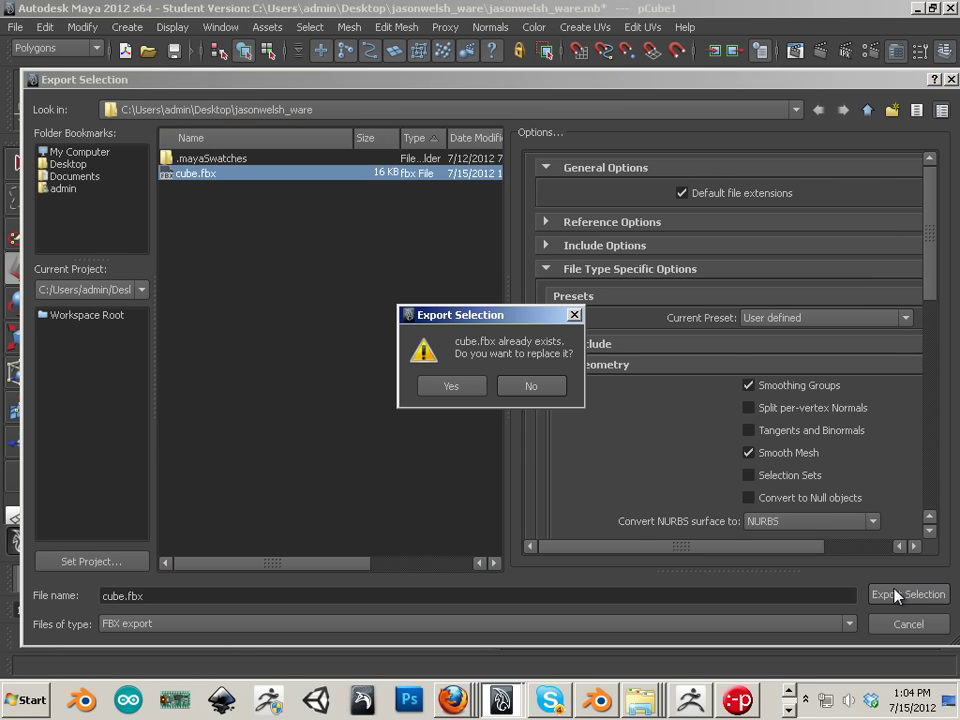
pyautogui.press('Return')
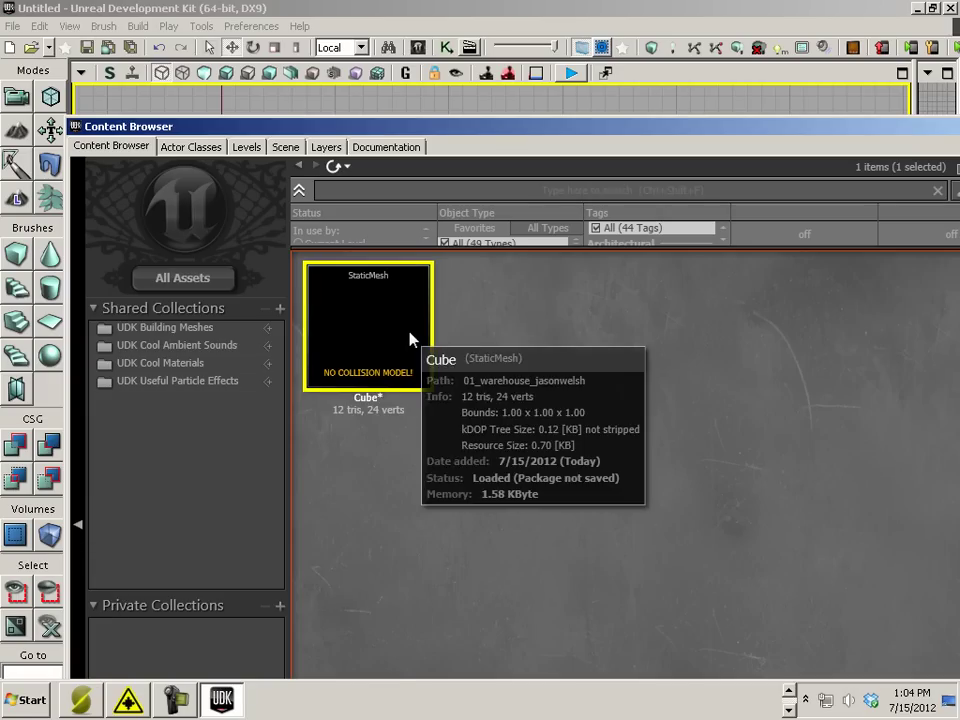
# - Reimport the Cube static mesh from the updated cube.fbx and select the cube actor
pyautogui.rightClick(416, 336)
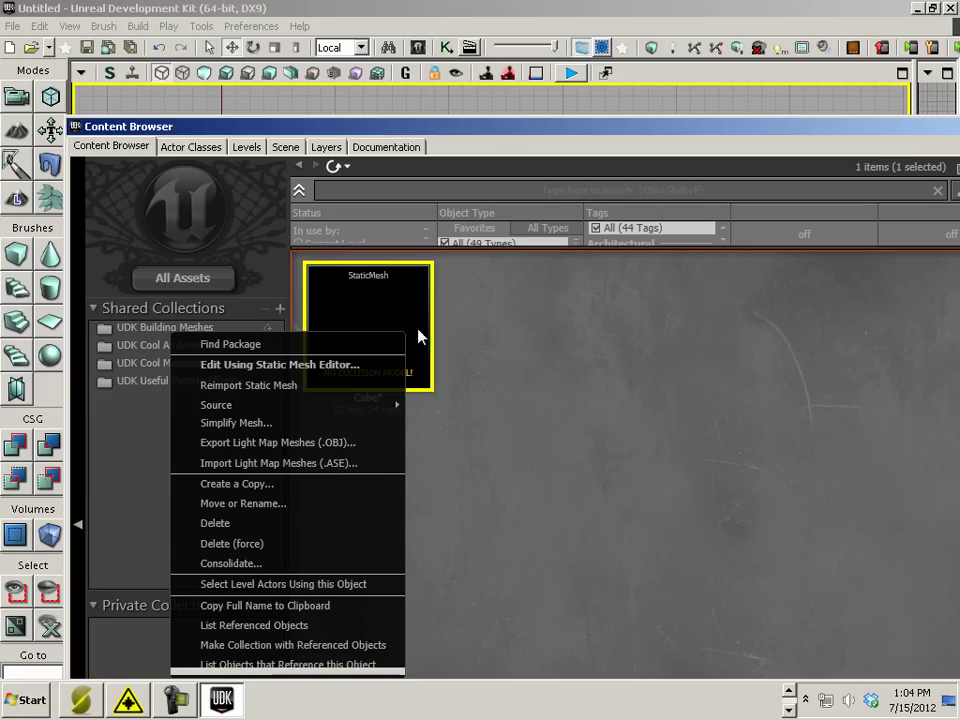
pyautogui.click(326, 386)
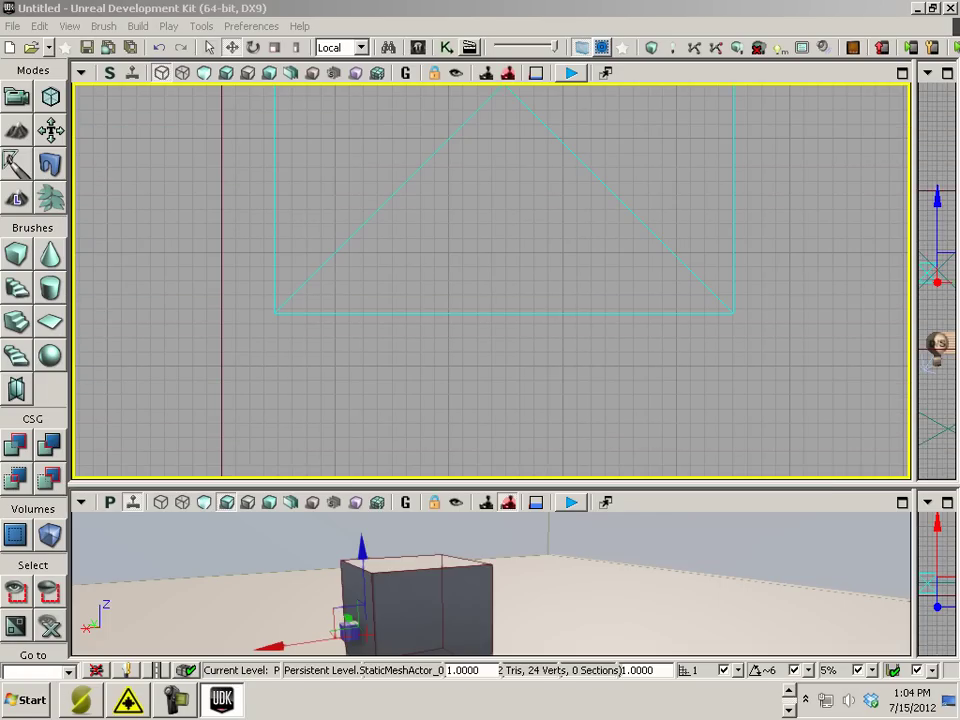
pyautogui.click(535, 430)
pyautogui.scroll(-3, 522, 407)
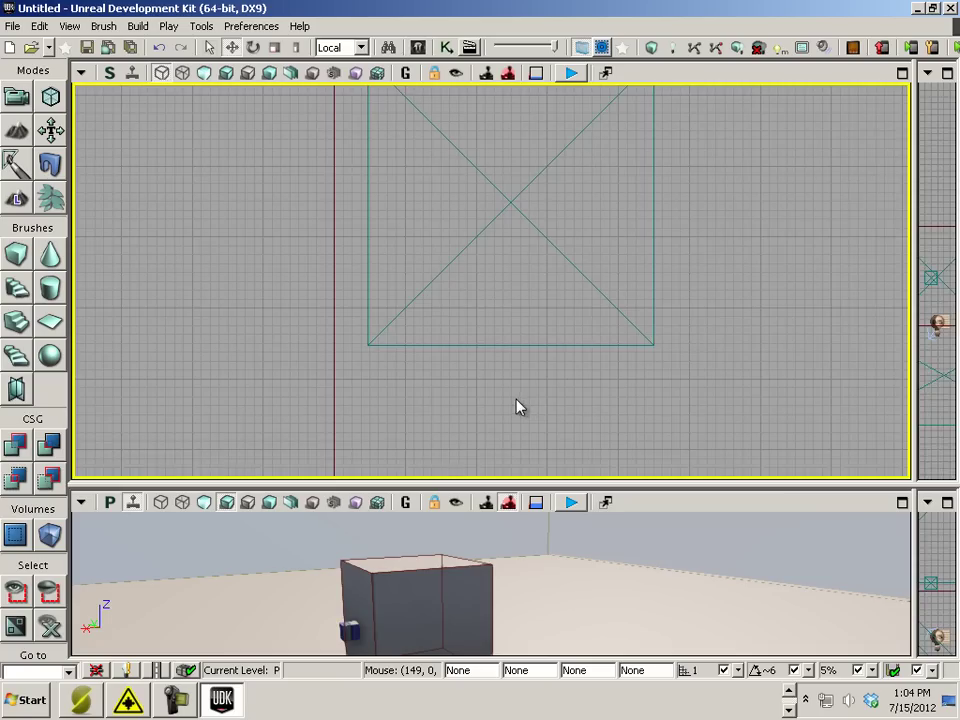
pyautogui.scroll(2, 456, 354)
pyautogui.click(453, 352)
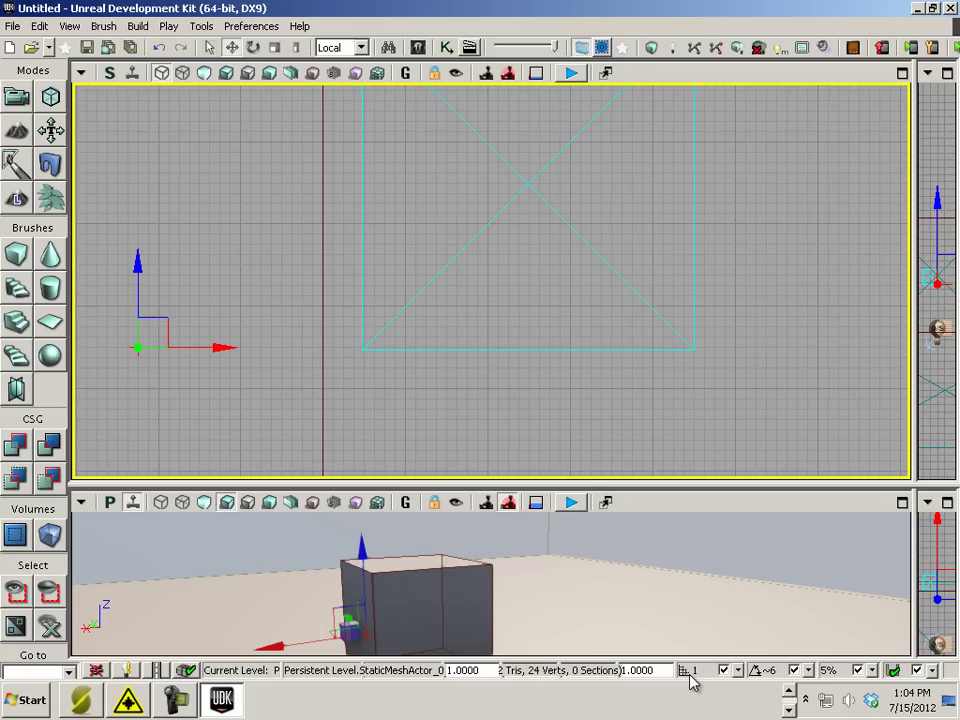
# - Reposition the cube in the top view, moving it up one grid cell and back down
pyautogui.scroll(-3, 690, 670)
pyautogui.scroll(-2, 690, 679)
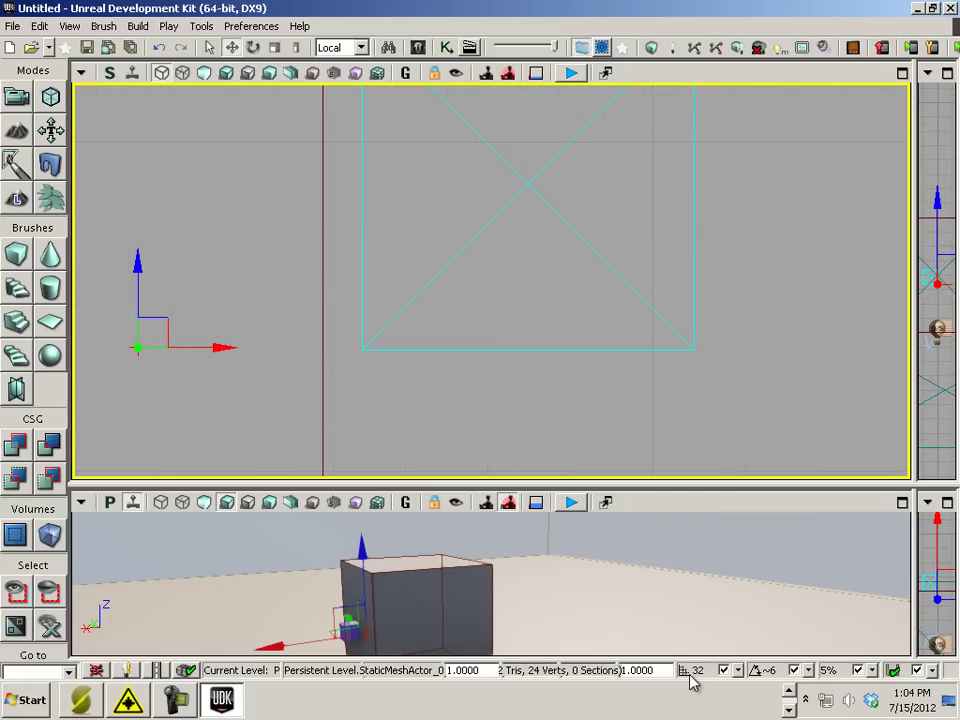
pyautogui.scroll(-2, 594, 465)
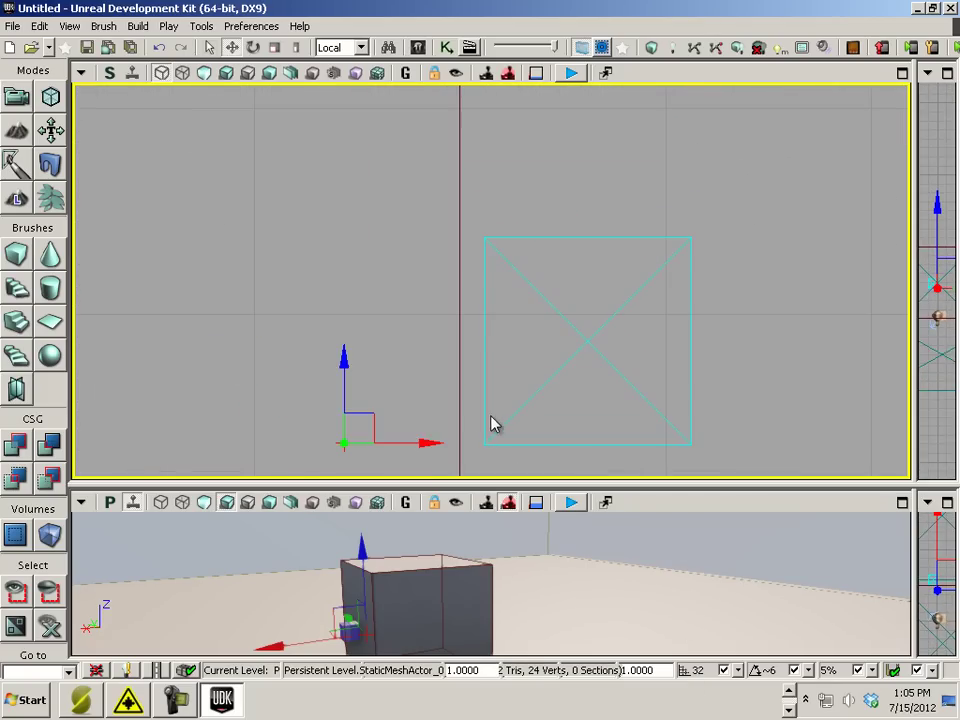
pyautogui.scroll(-1, 479, 407)
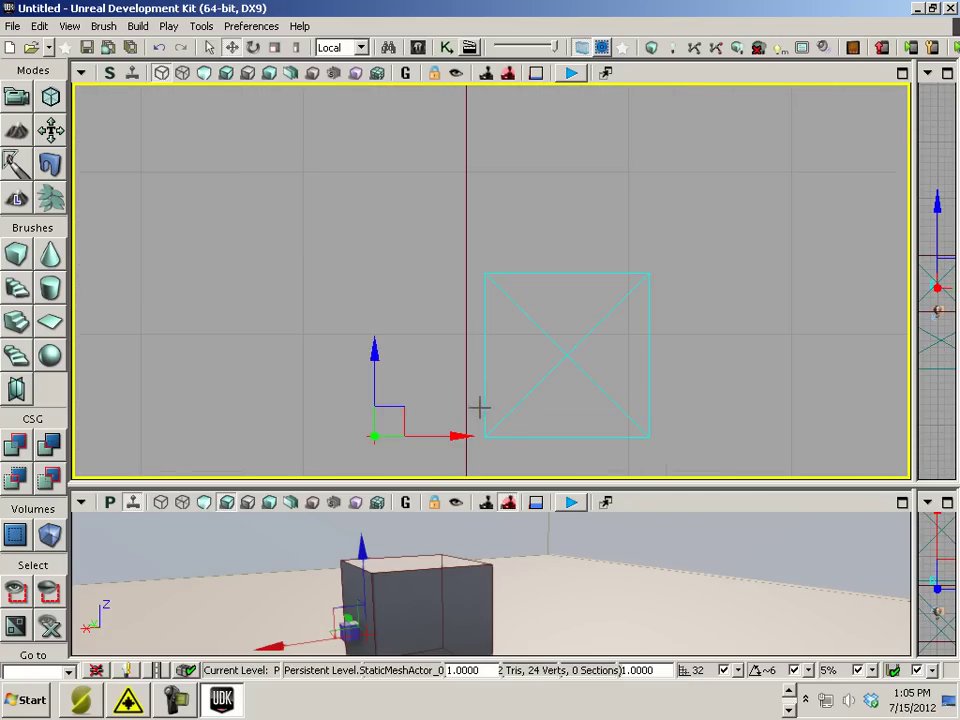
pyautogui.click(370, 350)
pyautogui.click(485, 393)
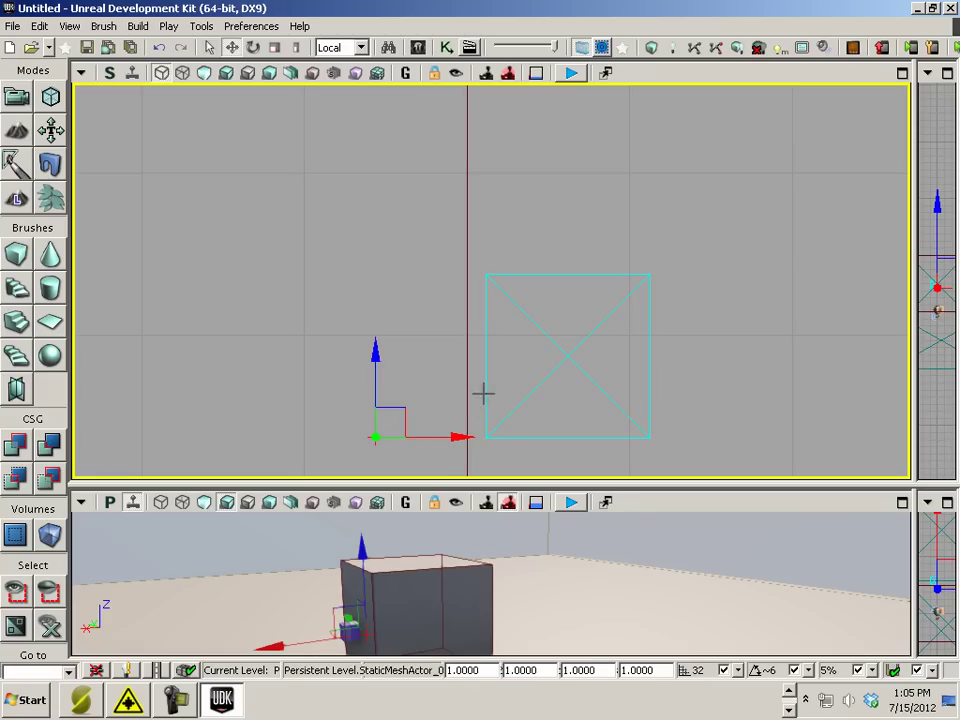
pyautogui.click(375, 348)
pyautogui.click(518, 400)
pyautogui.moveTo(377, 349); pyautogui.dragTo(414, 268)
pyautogui.click(418, 278)
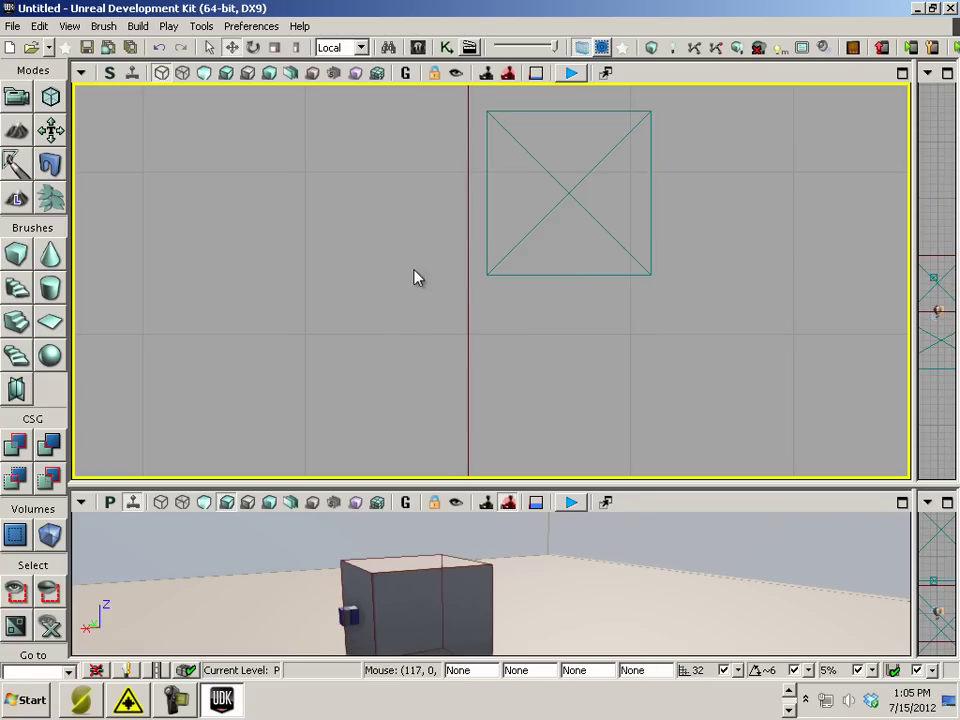
pyautogui.click(568, 236)
pyautogui.moveTo(379, 197); pyautogui.dragTo(378, 263)
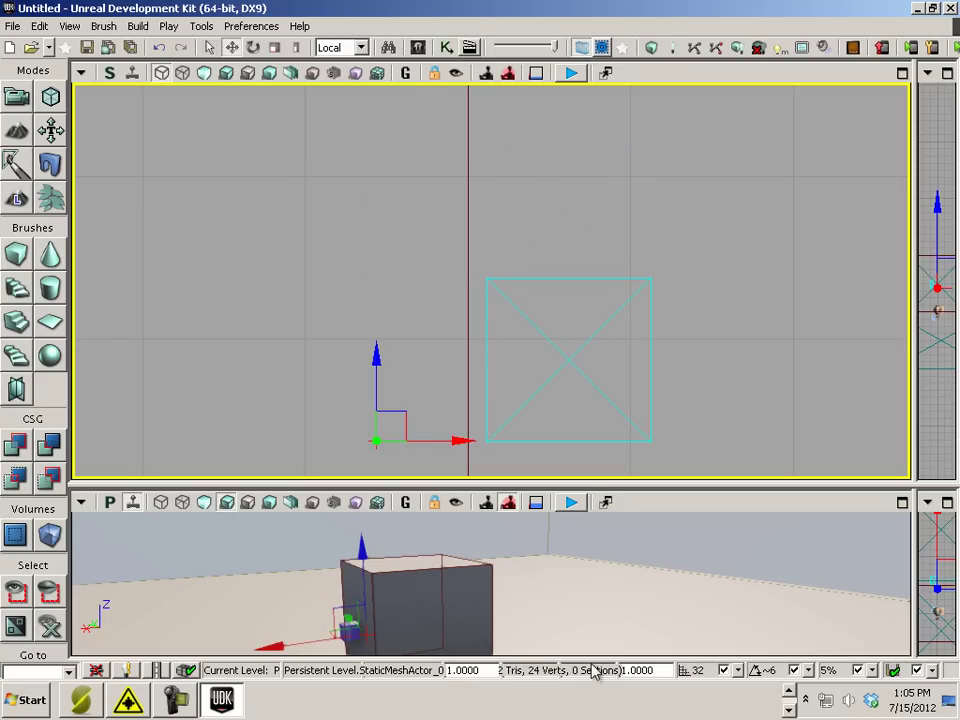
# - Enlarge the perspective viewport and pull the camera back to view the cube on the floor
pyautogui.click(788, 700)
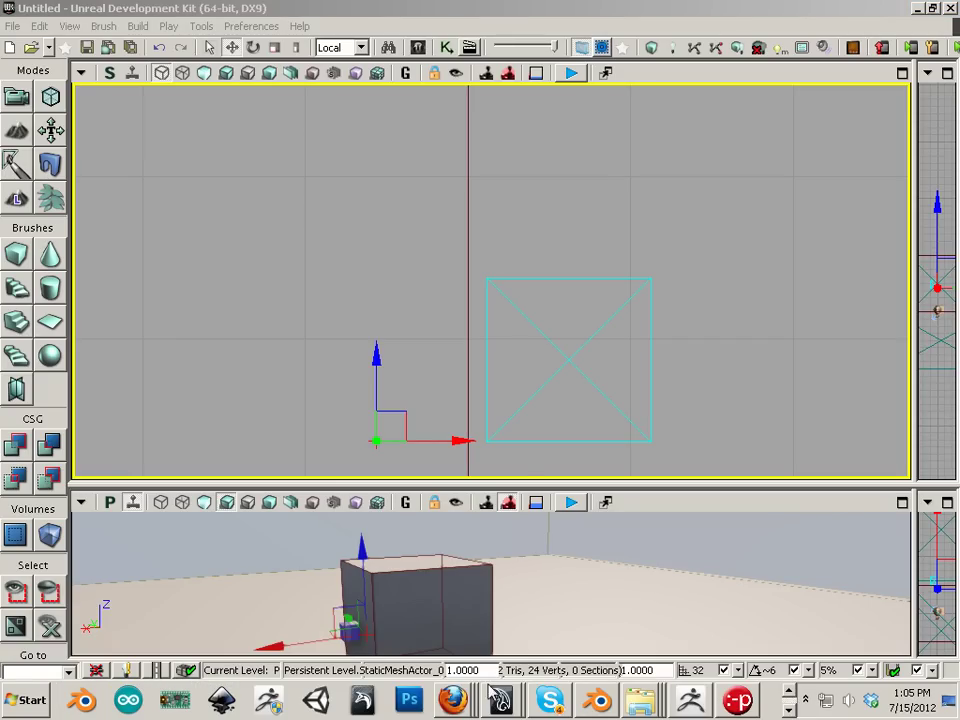
pyautogui.click(505, 477)
pyautogui.moveTo(505, 477); pyautogui.dragTo(540, 197)
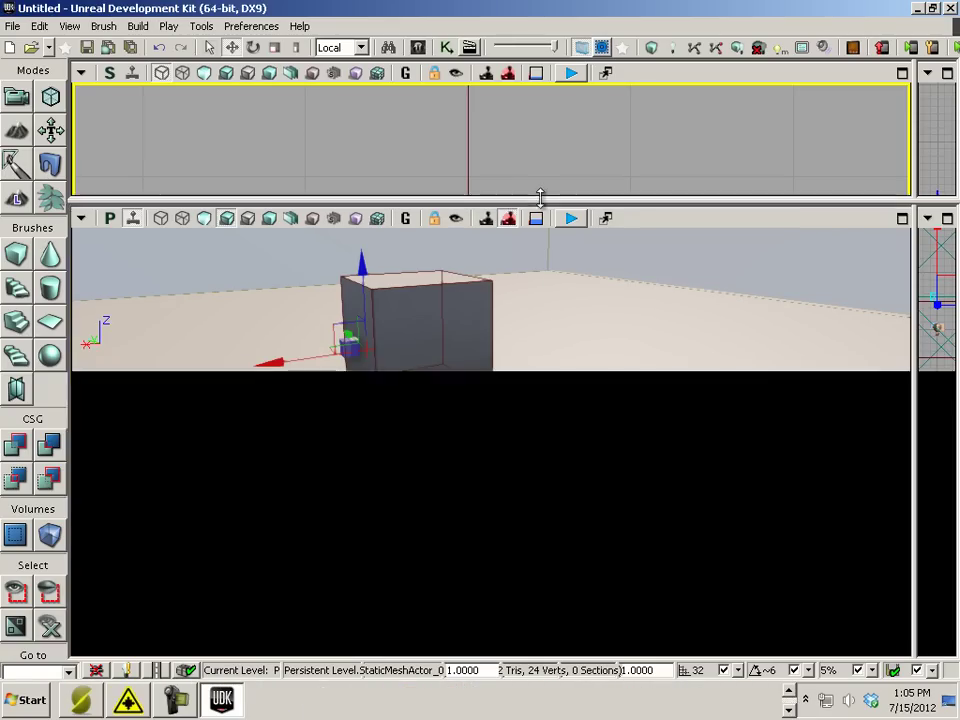
pyautogui.moveTo(583, 501); pyautogui.dragTo(520, 588)
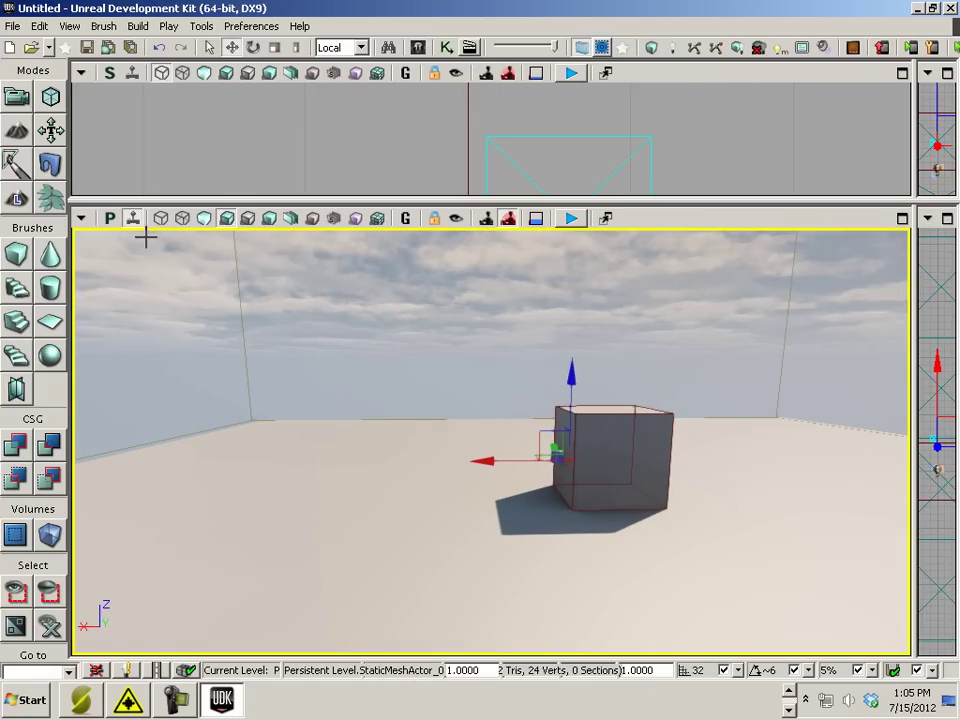
pyautogui.click(330, 518)
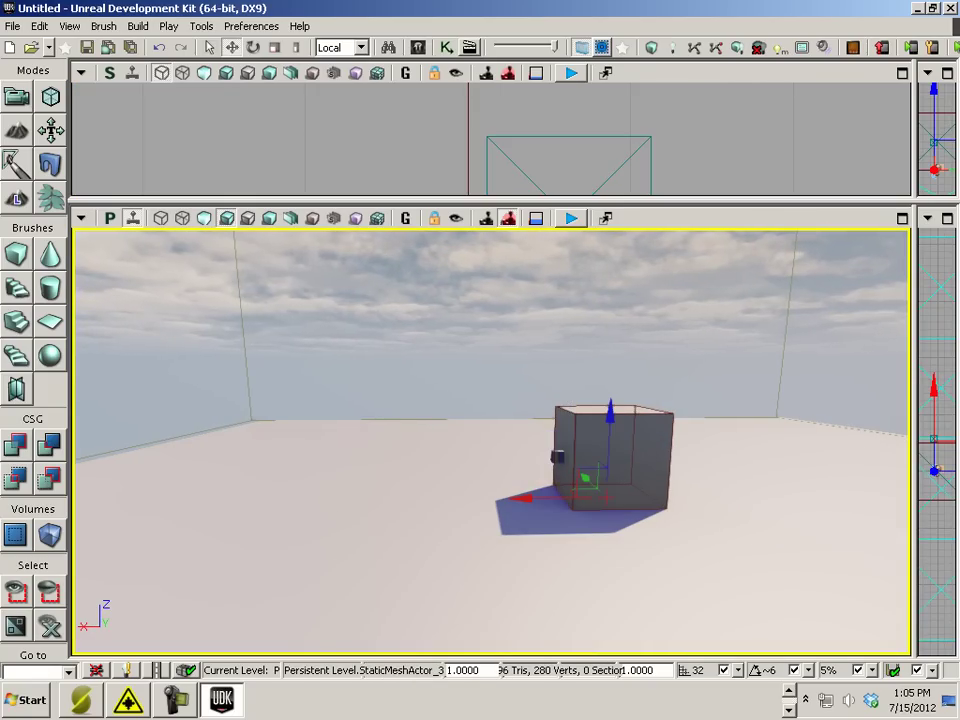
# - Open and maximise the Content Browser, filter packages by 'HU' and show CH_AnimHuman's contents
pyautogui.hotkey('ctrl', 'shift', 'f')
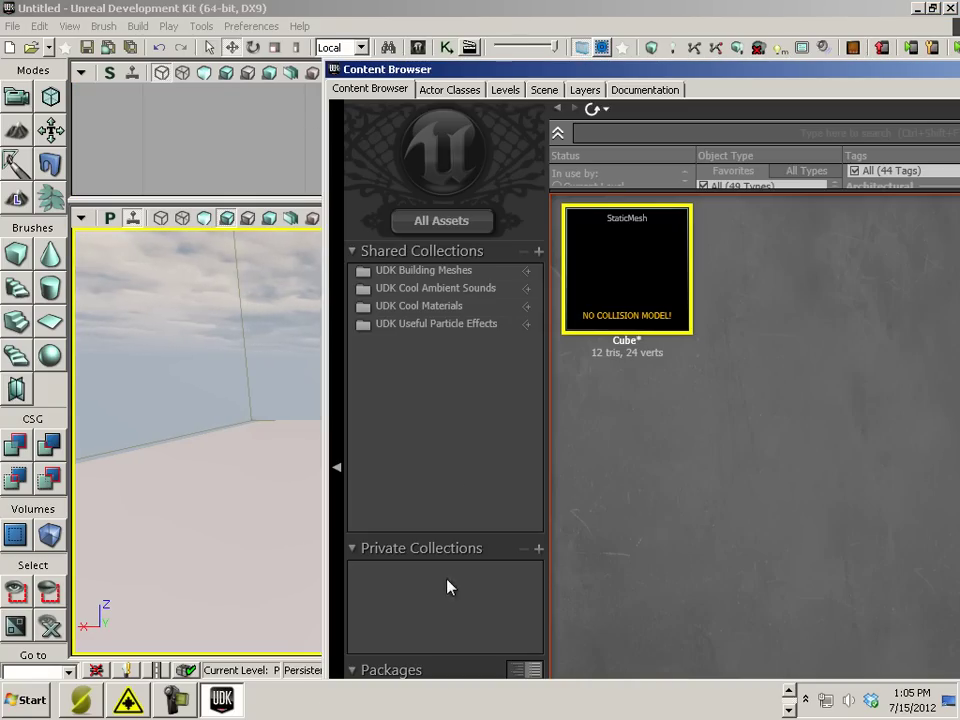
pyautogui.doubleClick(470, 69)
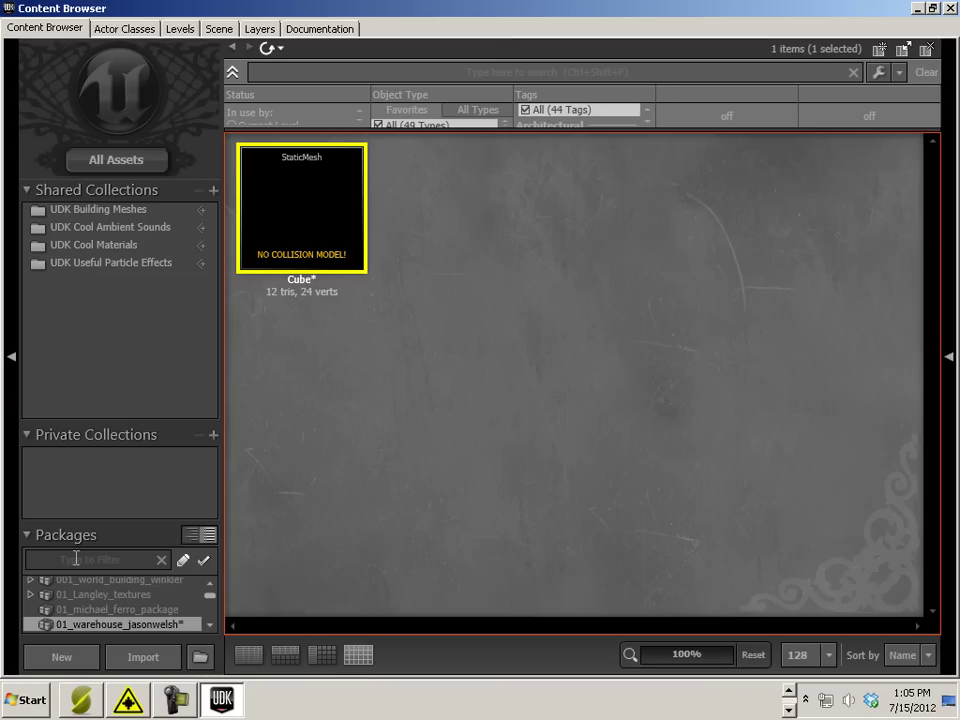
pyautogui.write('HU')
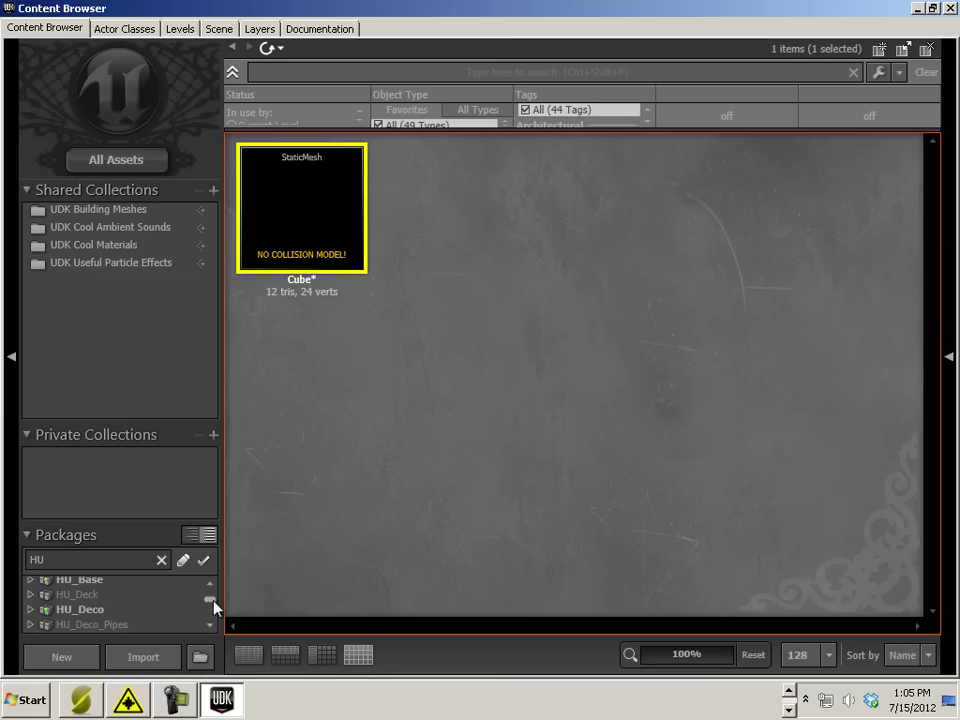
pyautogui.moveTo(209, 604); pyautogui.dragTo(209, 614)
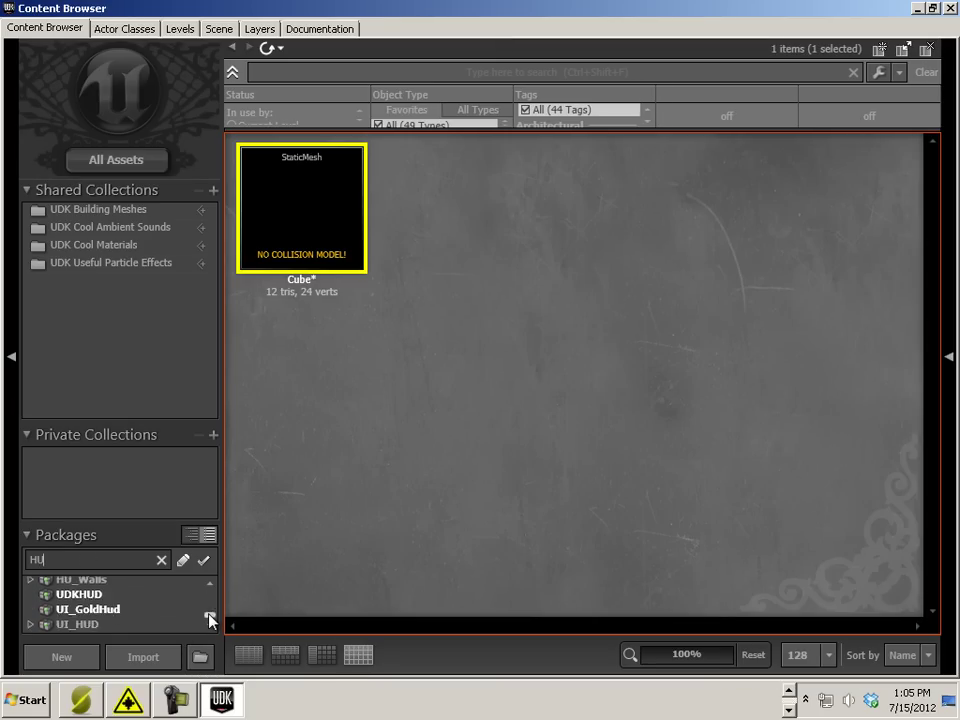
pyautogui.moveTo(101, 566); pyautogui.dragTo(20, 562)
pyautogui.moveTo(209, 615); pyautogui.dragTo(214, 597)
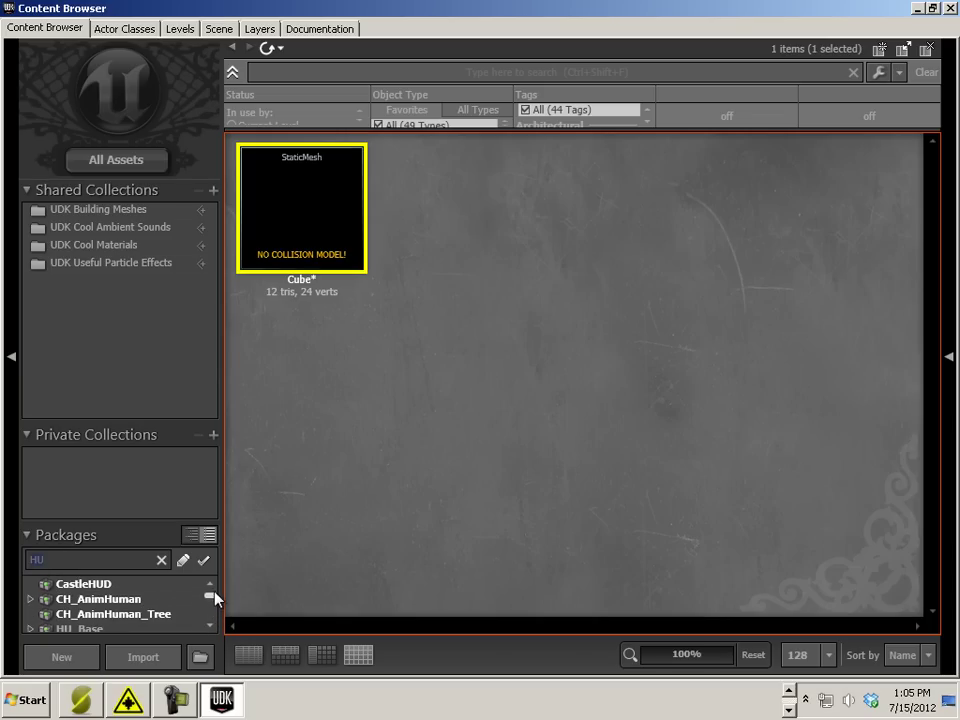
pyautogui.click(140, 599)
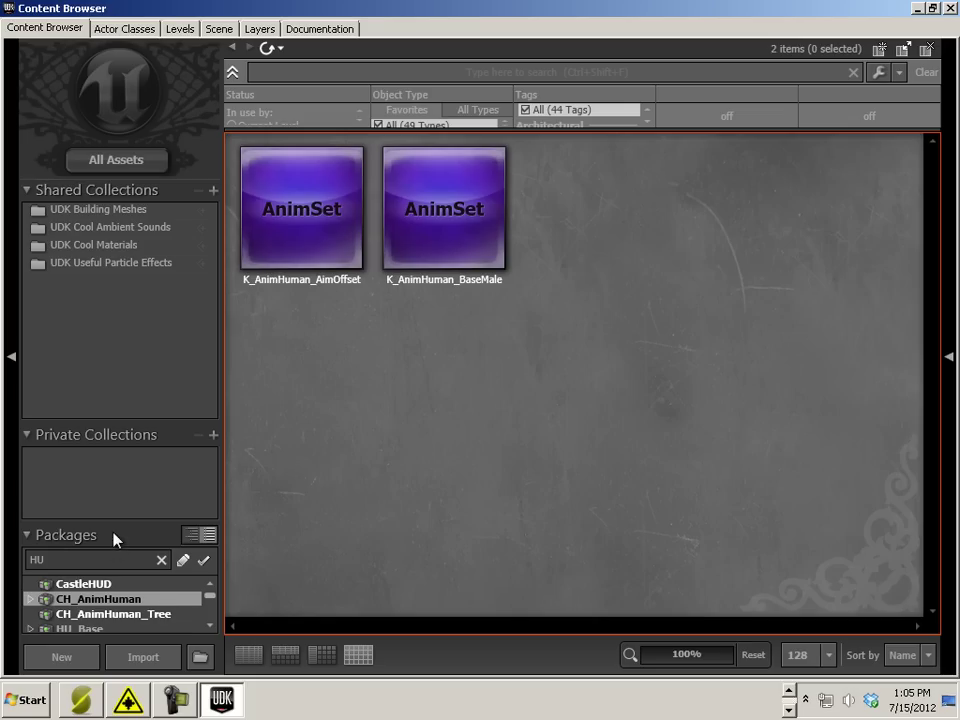
# - Clear the package filter, enlarge the package list and scroll down to the WP_ packages
pyautogui.click(114, 560)
pyautogui.press('BackSpace')
pyautogui.press('BackSpace')
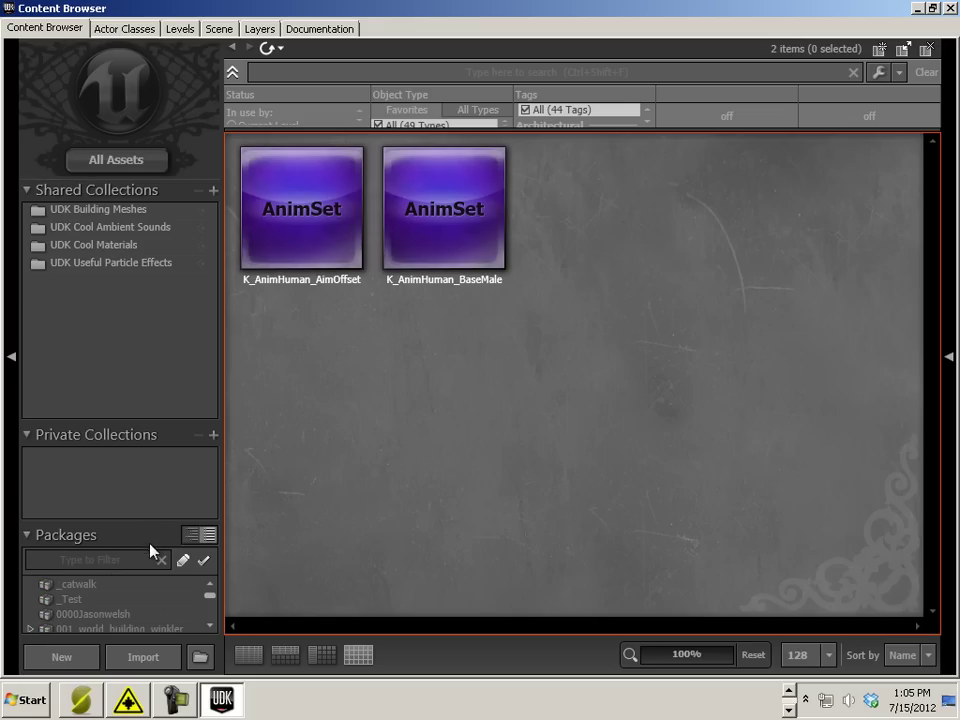
pyautogui.moveTo(152, 522); pyautogui.dragTo(197, 371)
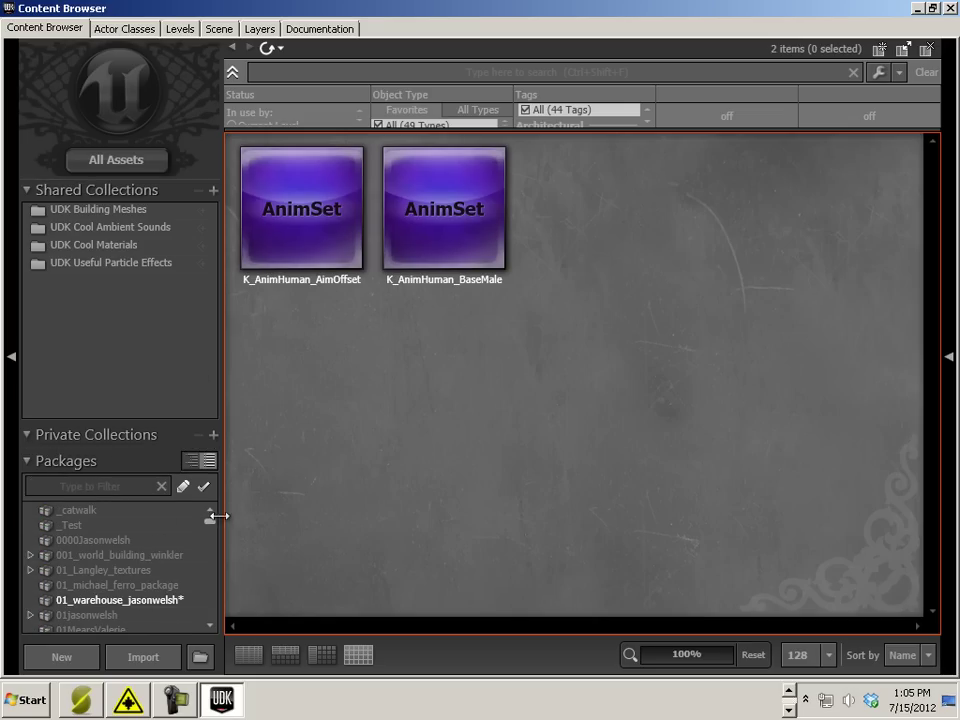
pyautogui.moveTo(212, 515); pyautogui.dragTo(153, 592)
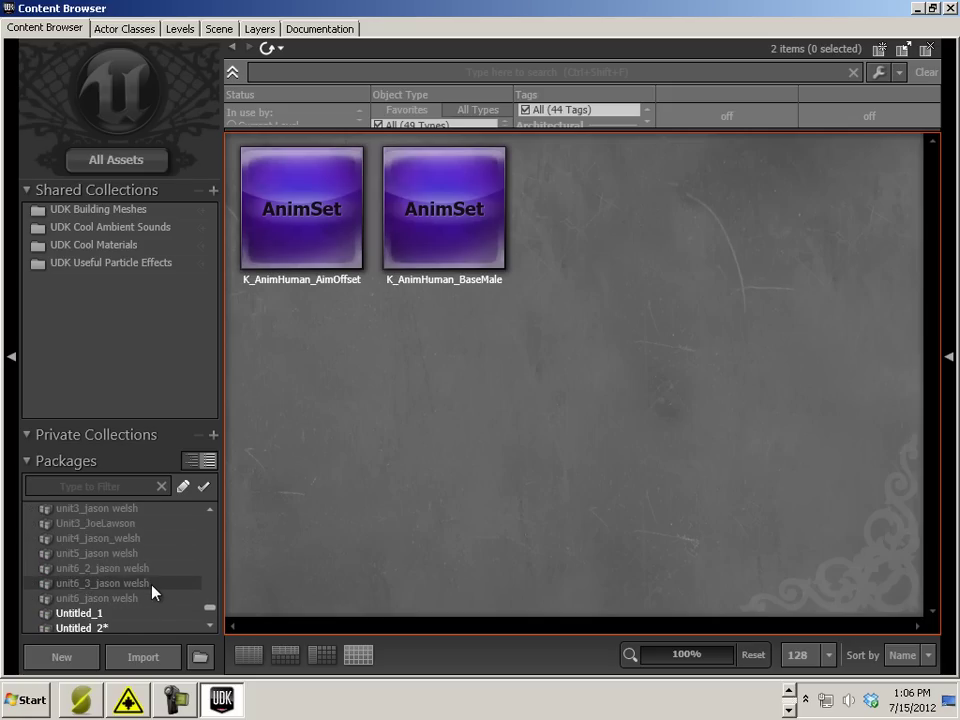
pyautogui.scroll(-10, 153, 592)
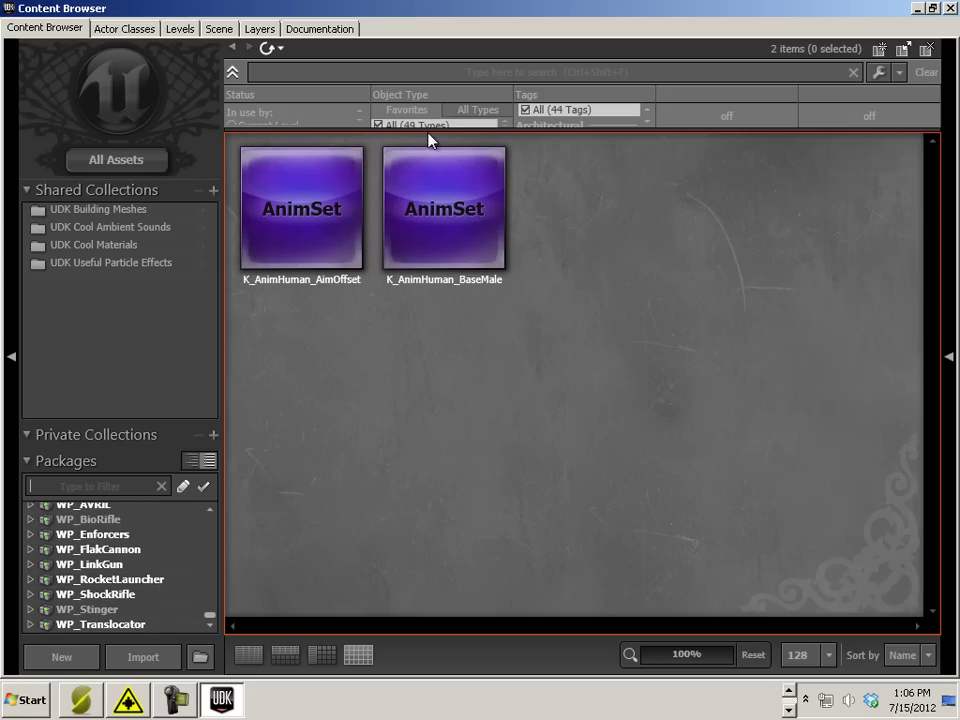
# - Filter to Skeletal Meshes in the UDKGame package tree and select SK_CH_IronGuard_MaleA
pyautogui.moveTo(398, 163)
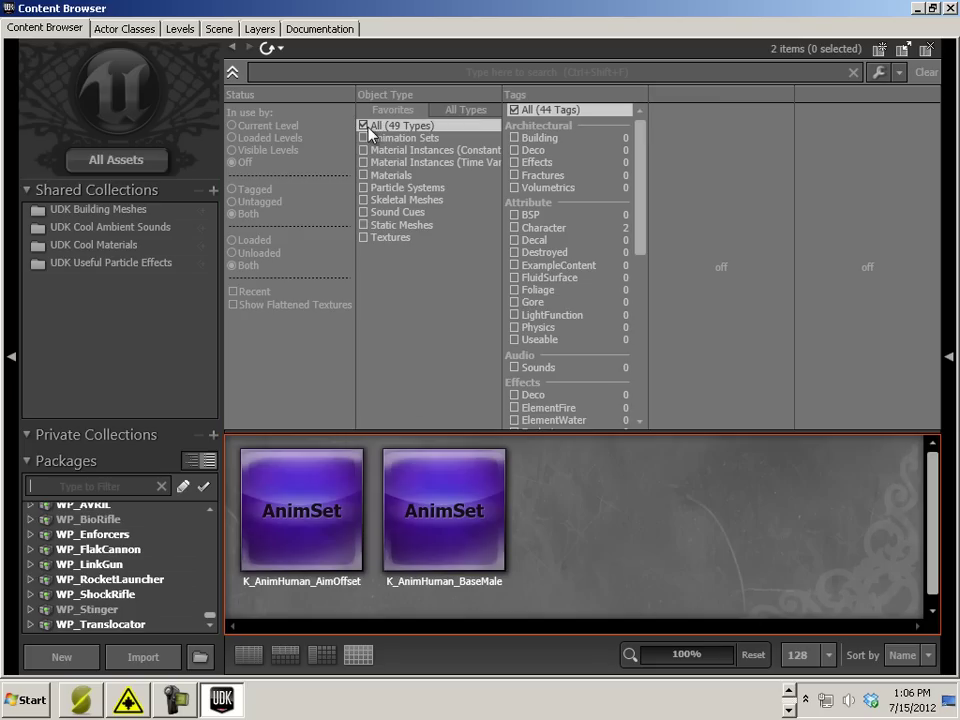
pyautogui.click(363, 200)
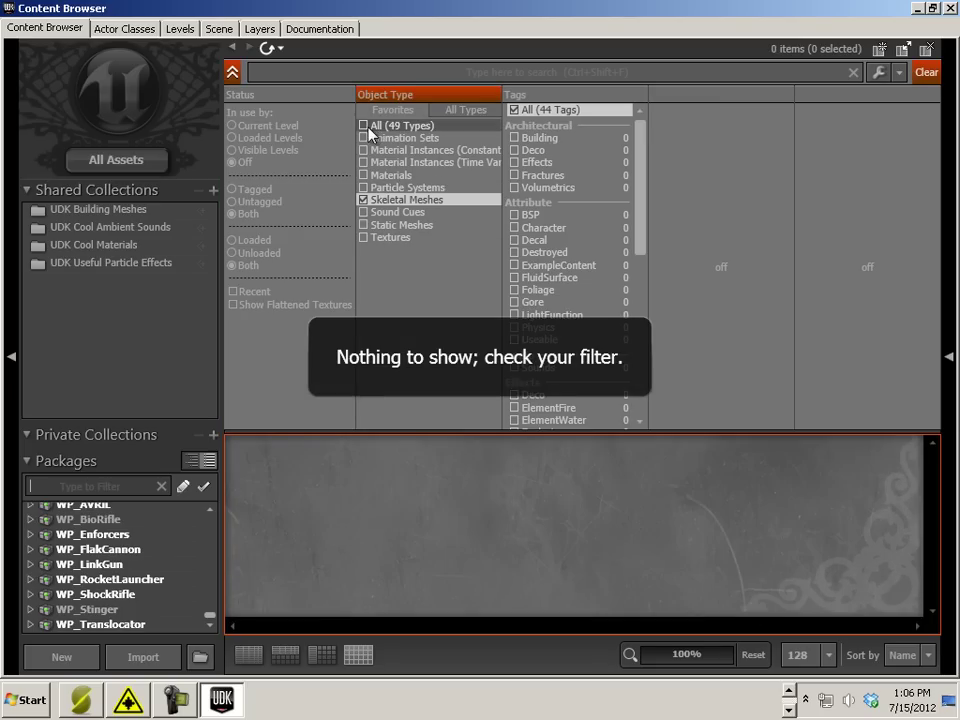
pyautogui.click(190, 463)
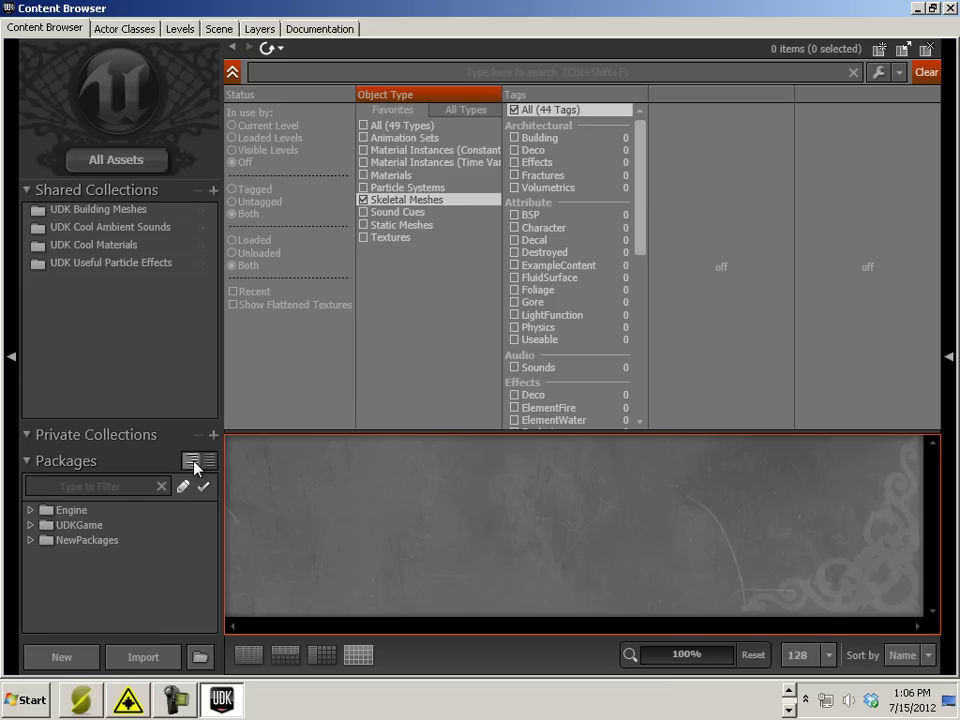
pyautogui.click(77, 525)
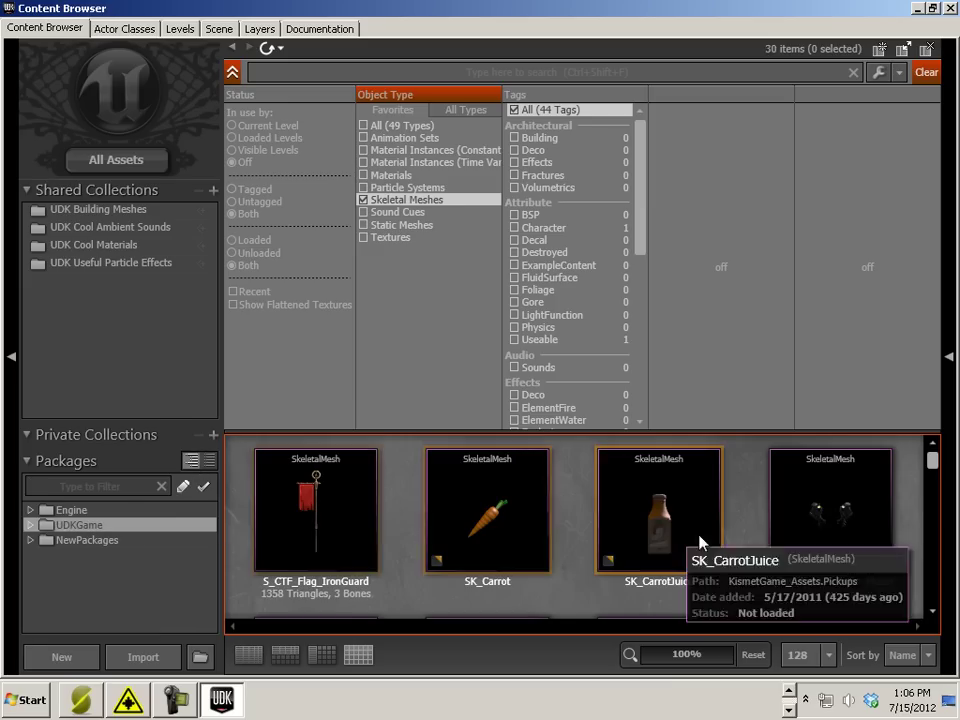
pyautogui.moveTo(792, 432); pyautogui.dragTo(790, 238)
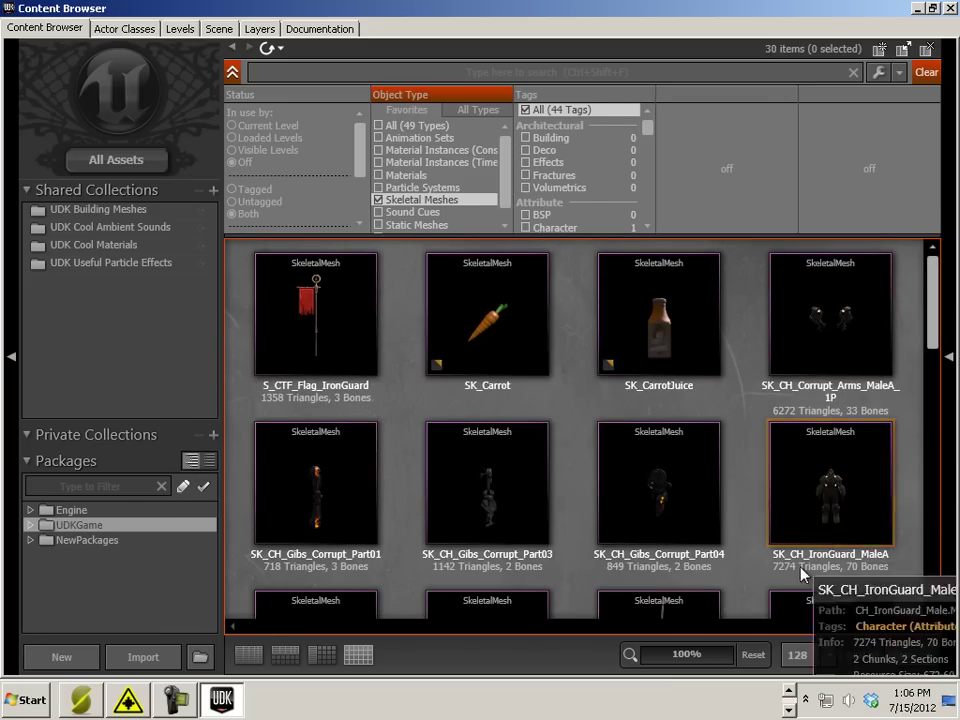
pyautogui.click(856, 530)
pyautogui.moveTo(853, 514)
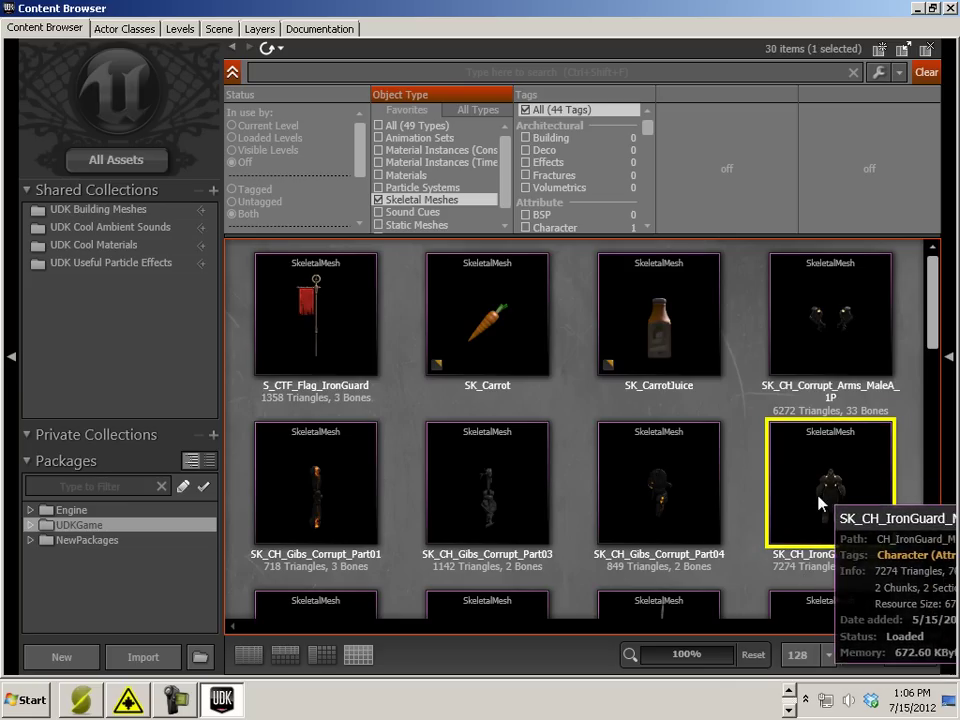
# - Drop SK_CH_IronGuard_MaleA into the perspective viewport, raise it and centre the views on it
pyautogui.hotkey('alt', 'Tab')
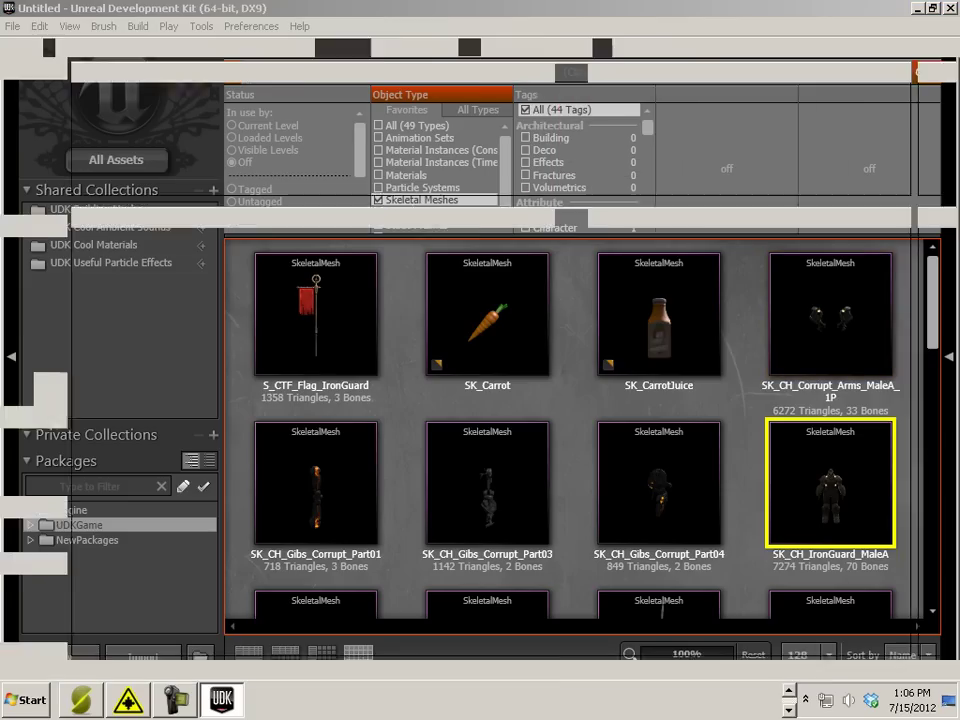
pyautogui.moveTo(370, 408); pyautogui.dragTo(439, 475)
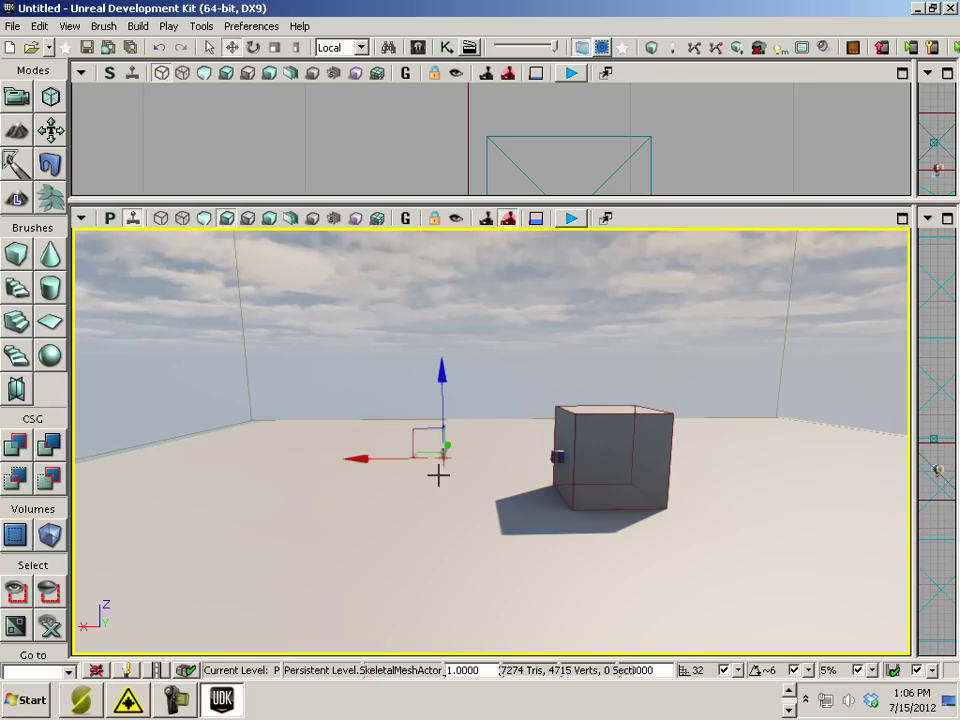
pyautogui.scroll(2, 459, 511)
pyautogui.moveTo(428, 400); pyautogui.dragTo(427, 369)
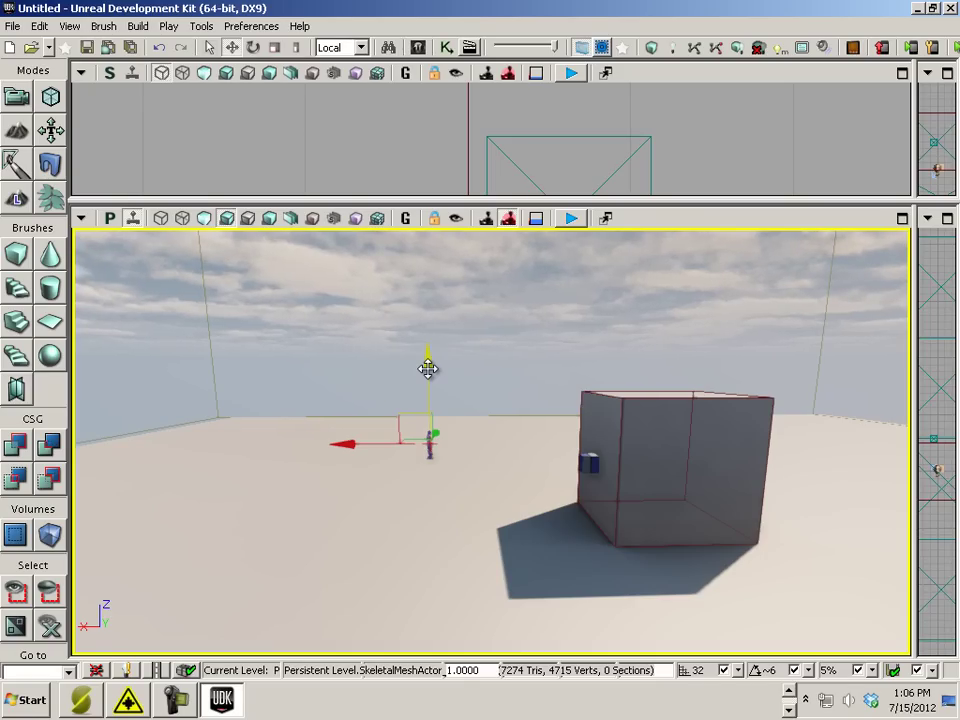
pyautogui.press('Home')
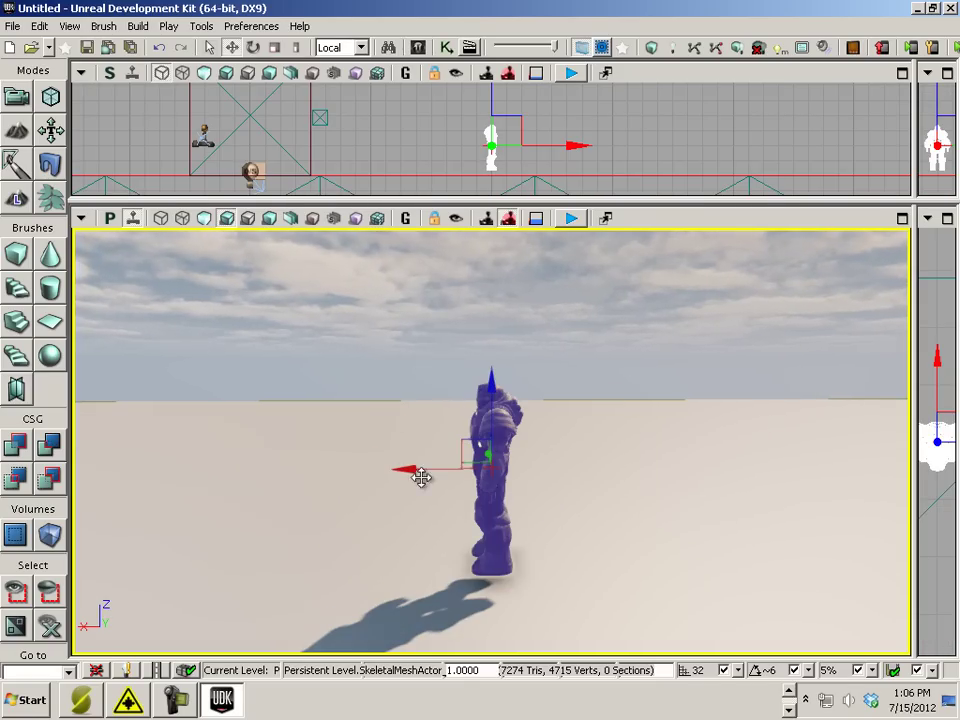
# - Duplicate the character, then delete the extra copy so only one IronGuard remains
pyautogui.hotkey('ctrl', 'w')
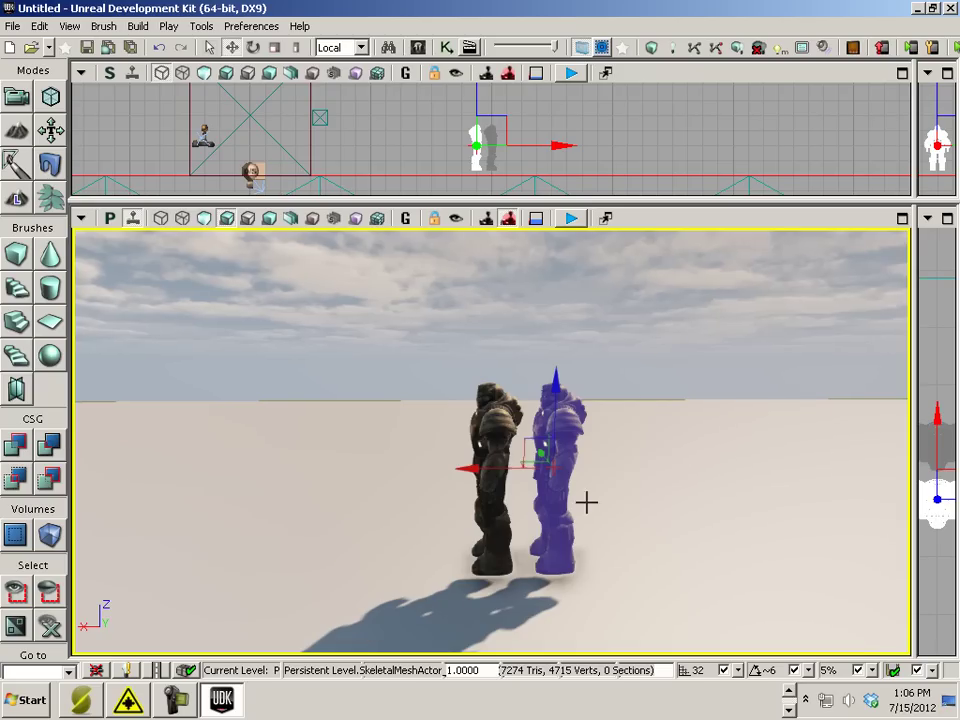
pyautogui.scroll(5, 598, 489)
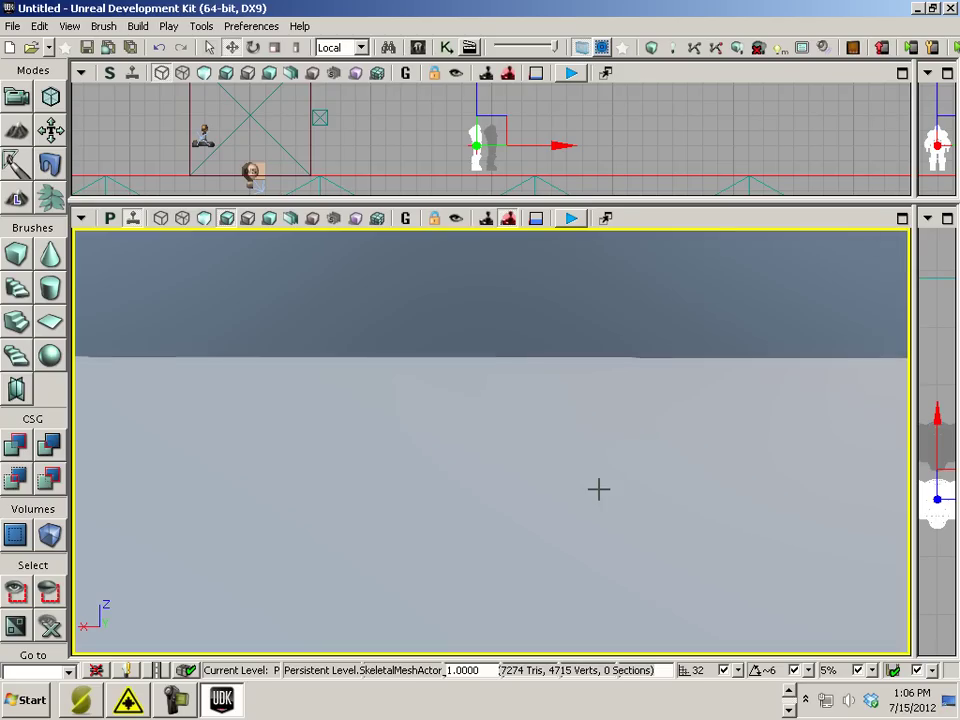
pyautogui.press('Home')
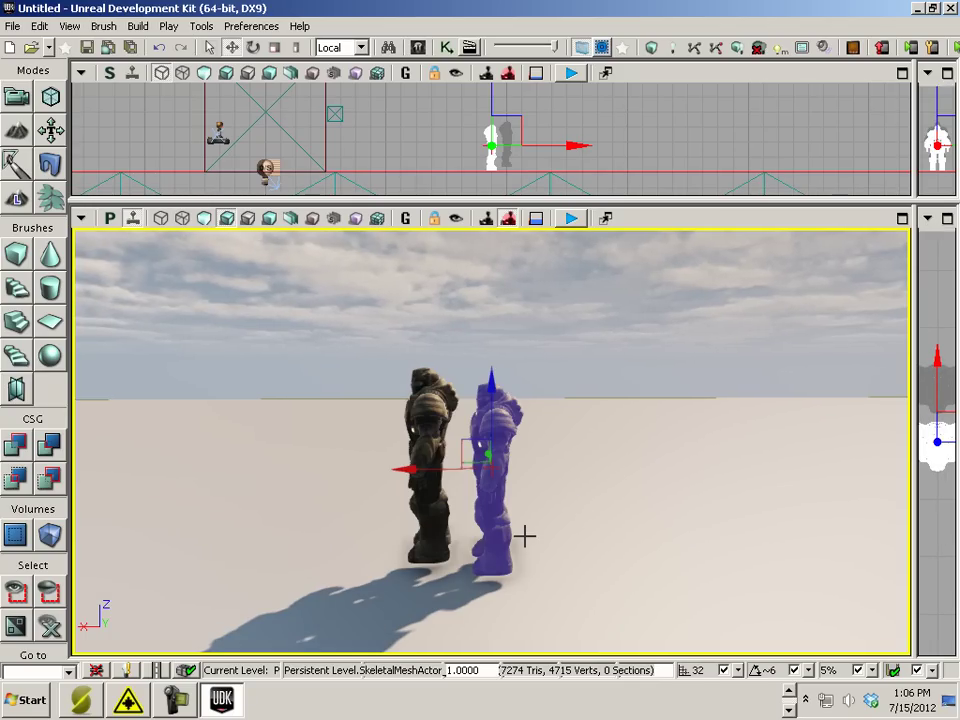
pyautogui.click(410, 514)
pyautogui.click(424, 499)
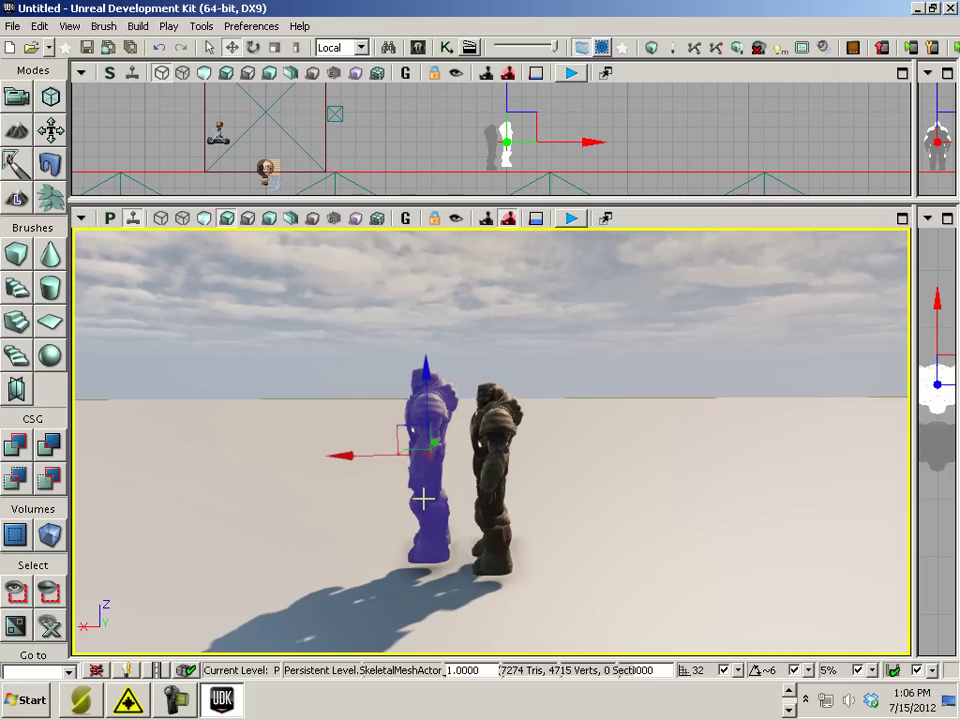
pyautogui.press('Delete')
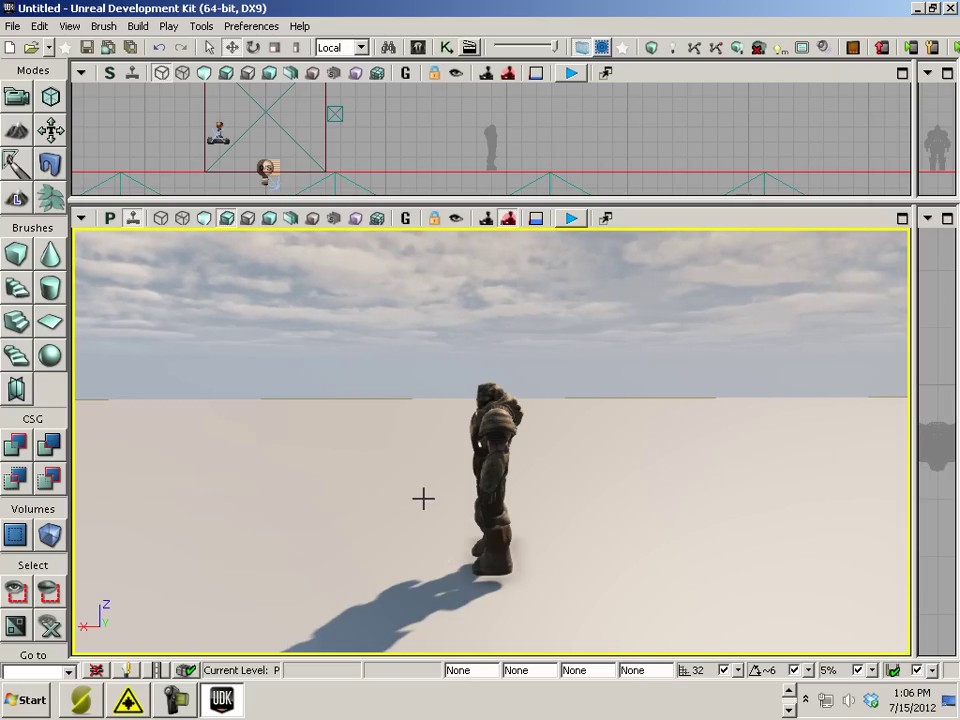
# - Select the IronGuard in the side view and set grid snapping to 1
pyautogui.click(396, 551)
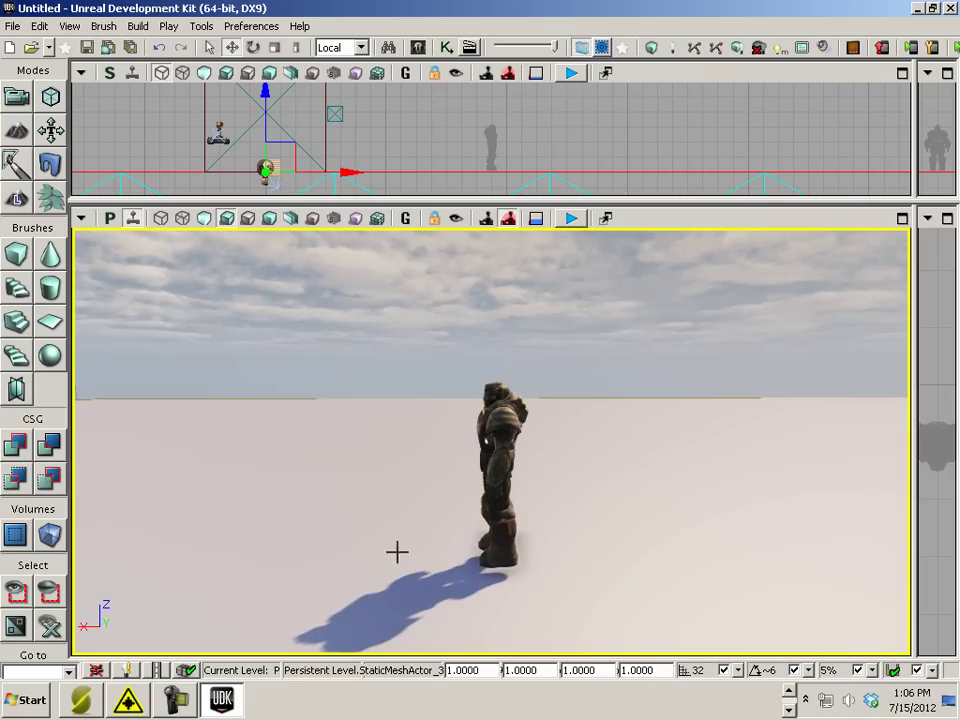
pyautogui.moveTo(396, 551); pyautogui.dragTo(447, 316)
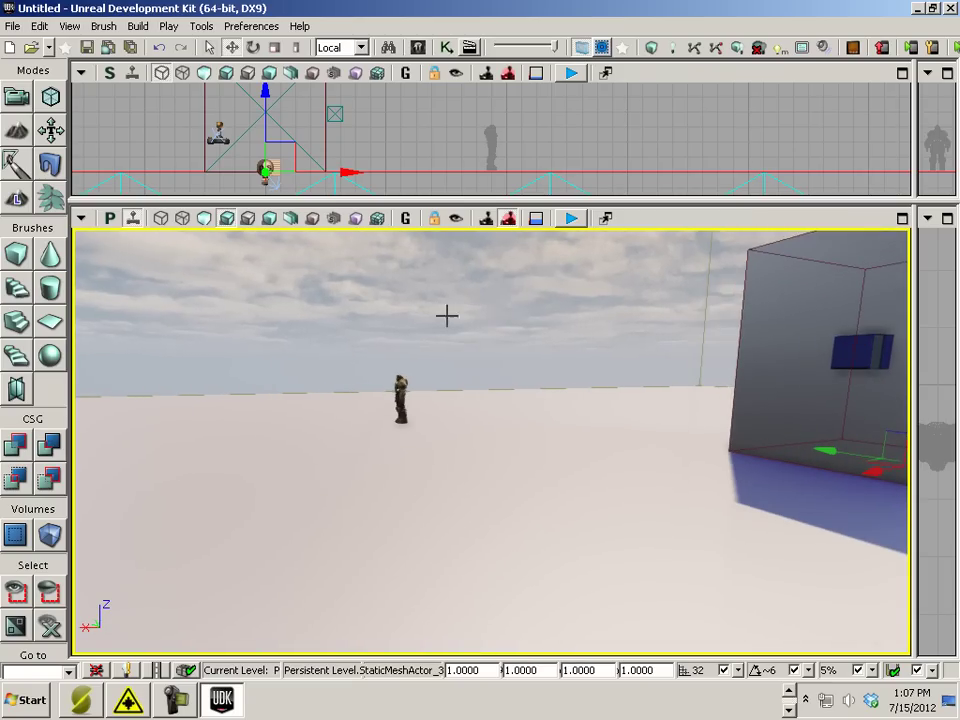
pyautogui.moveTo(422, 203); pyautogui.dragTo(425, 372)
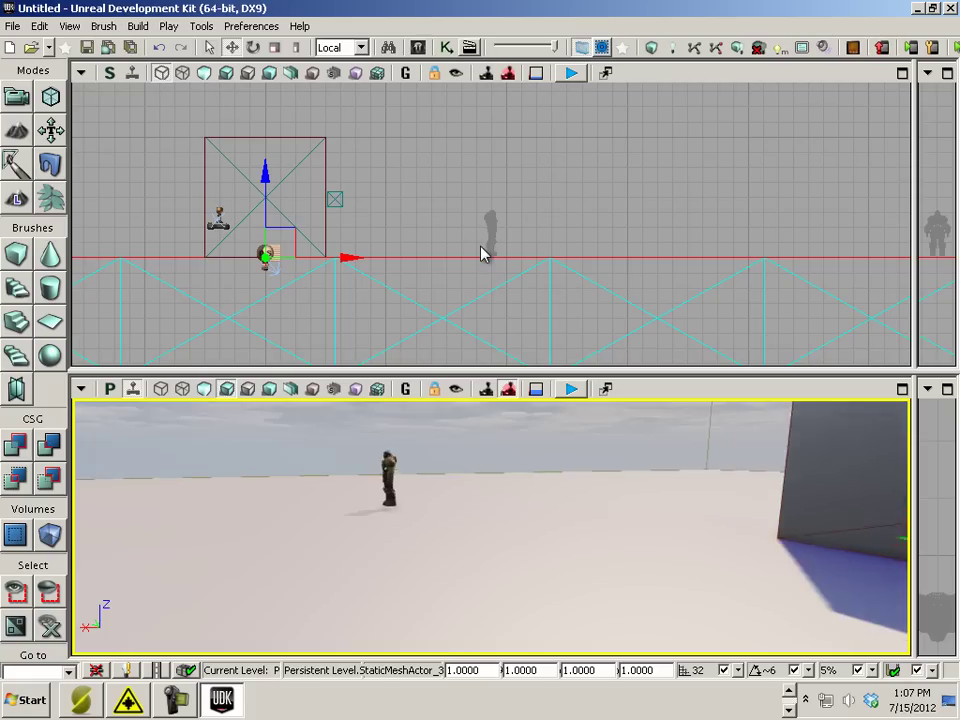
pyautogui.scroll(5, 490, 291)
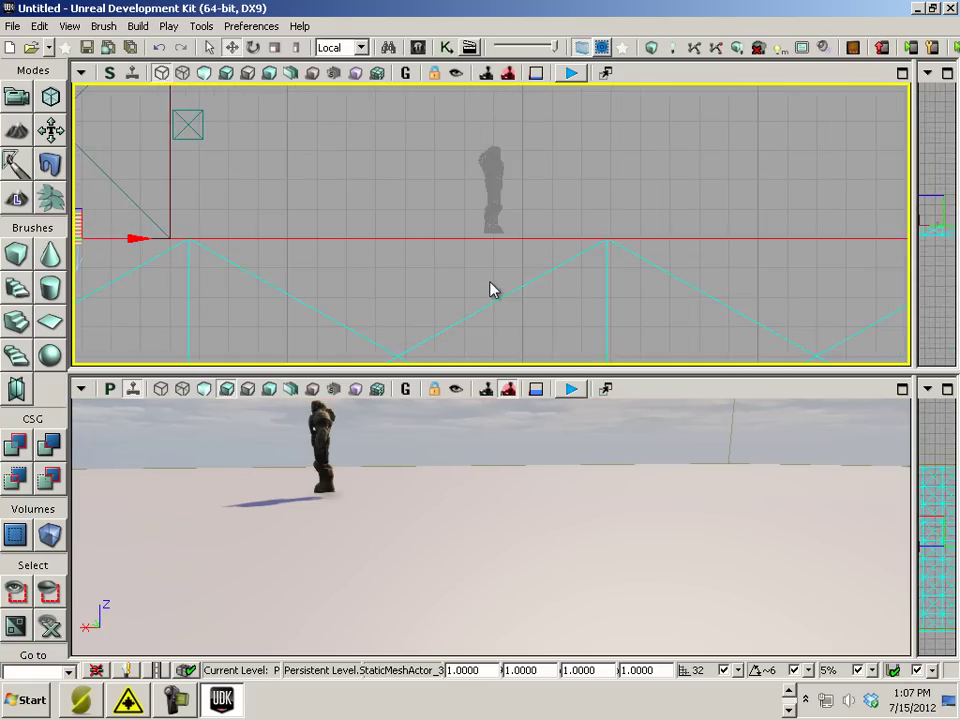
pyautogui.click(496, 196)
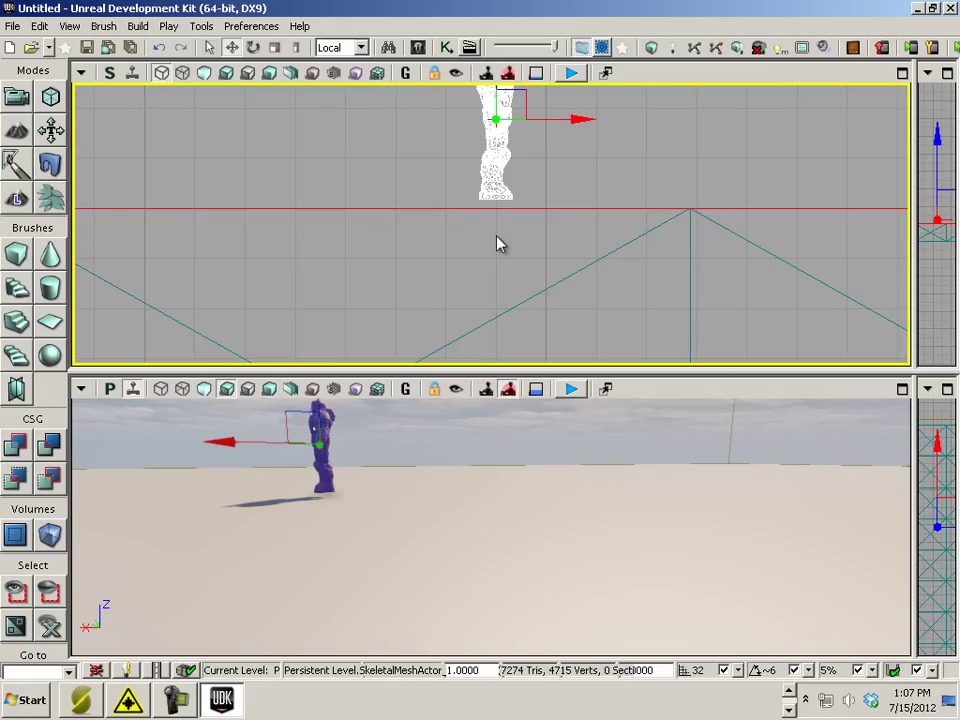
pyautogui.scroll(-1, 462, 234)
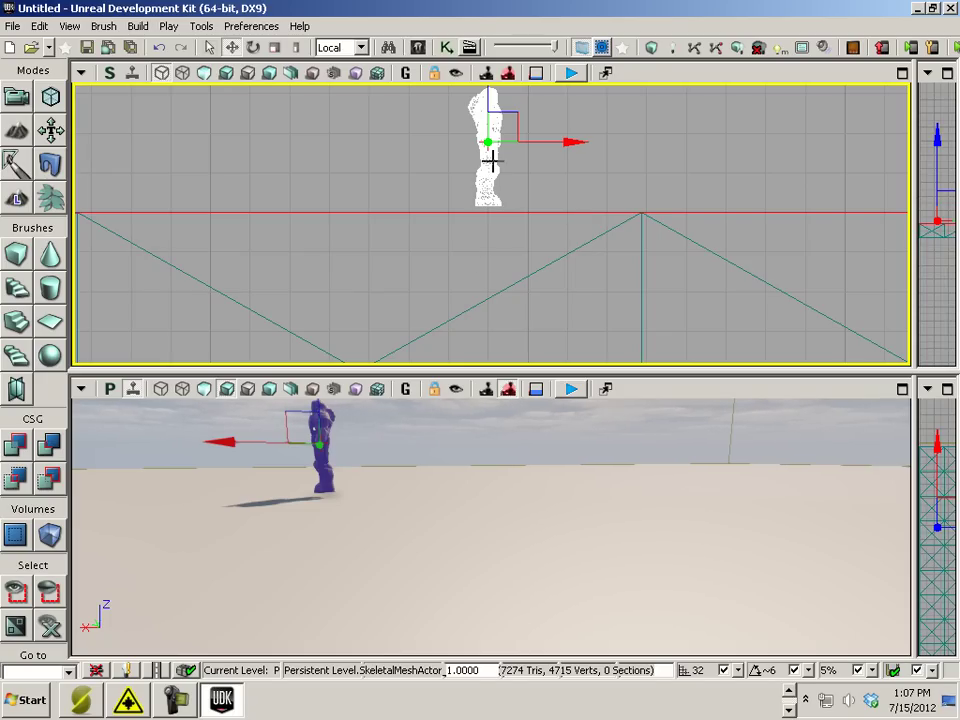
pyautogui.press('[')
pyautogui.press('[')
pyautogui.press('[')
pyautogui.press('[')
pyautogui.press('[')
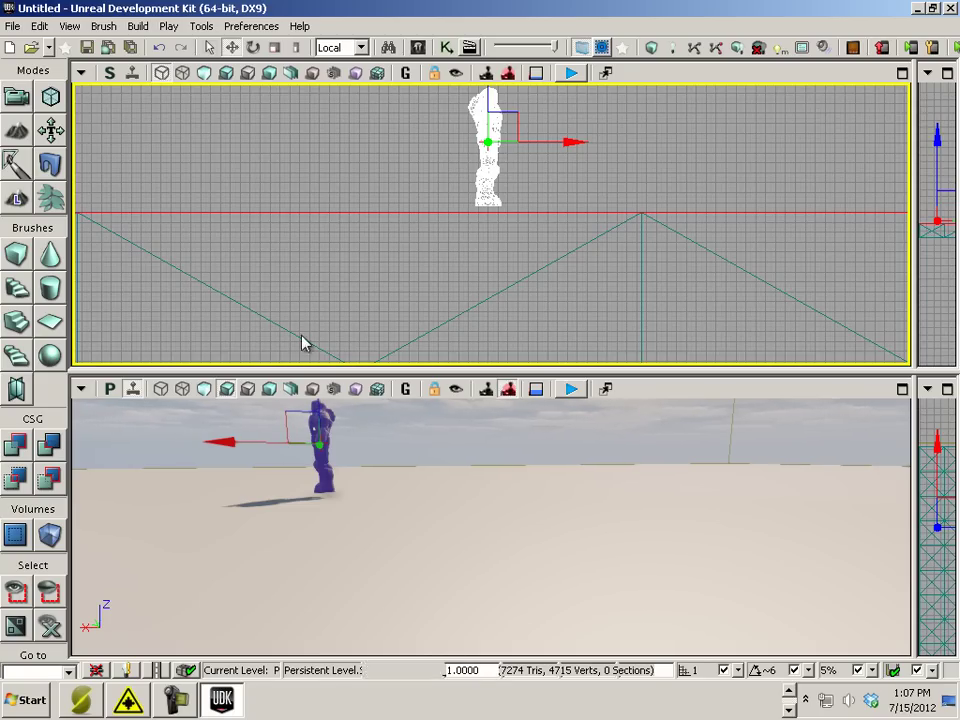
# - Lower the character until its feet rest on the floor line
pyautogui.click(325, 462)
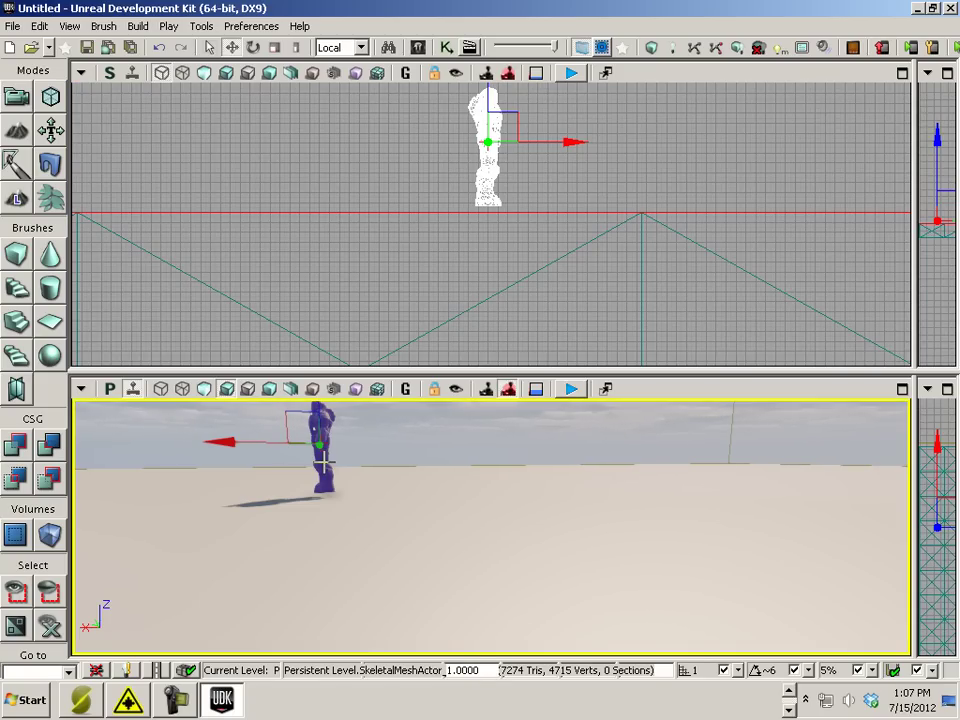
pyautogui.moveTo(493, 103)
pyautogui.mouseDown()
pyautogui.moveTo(493, 128)
pyautogui.moveTo(491, 113)
pyautogui.mouseUp()
pyautogui.scroll(6, 468, 330)
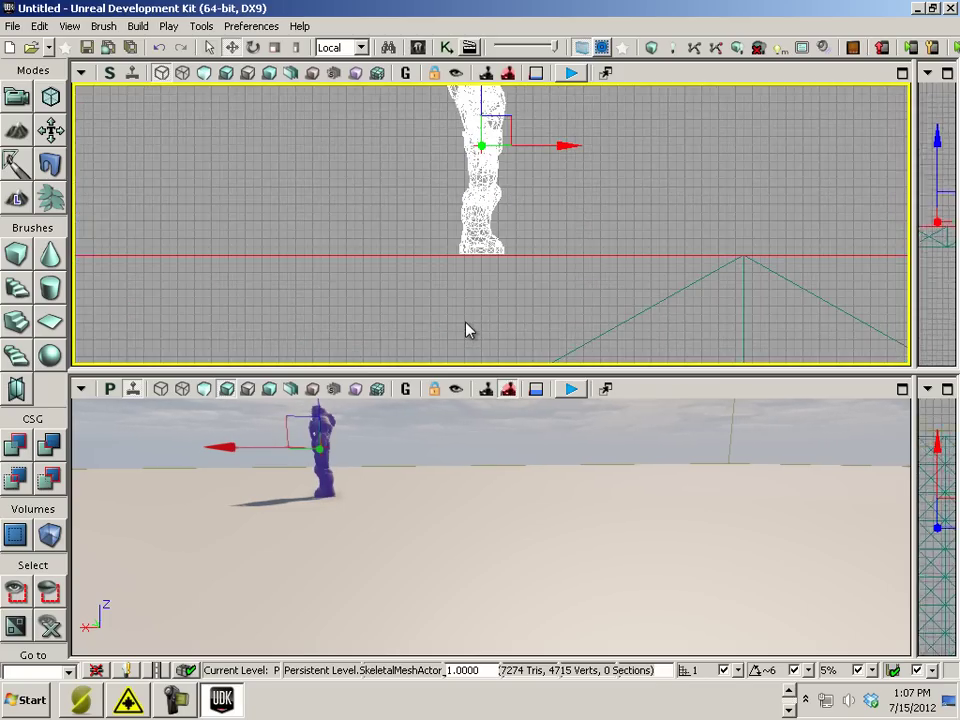
pyautogui.scroll(-5, 482, 154)
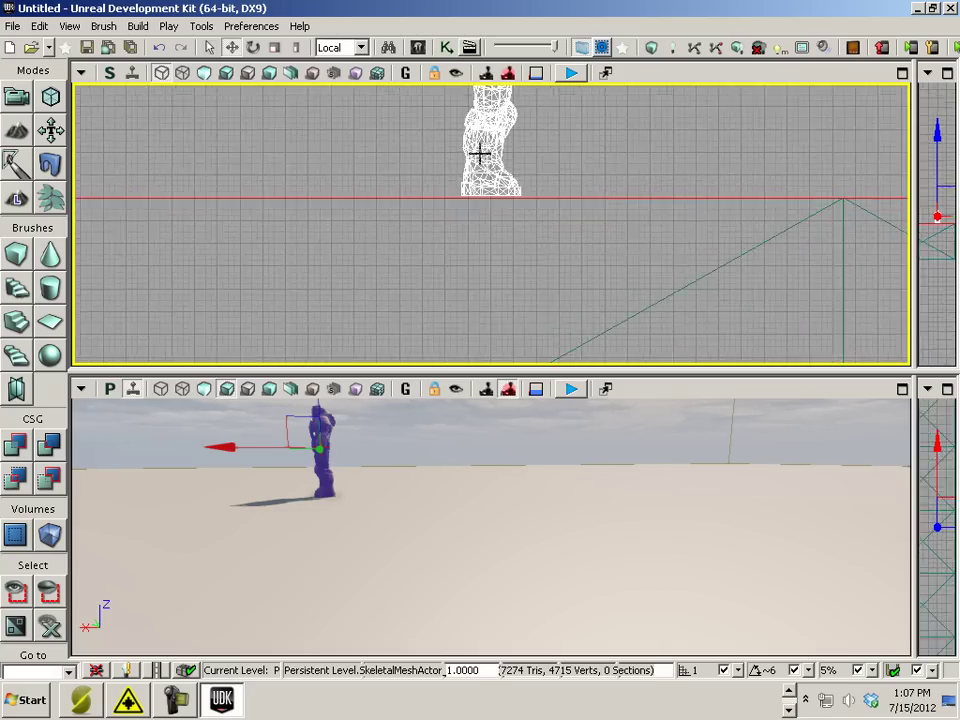
pyautogui.moveTo(339, 371); pyautogui.dragTo(351, 178)
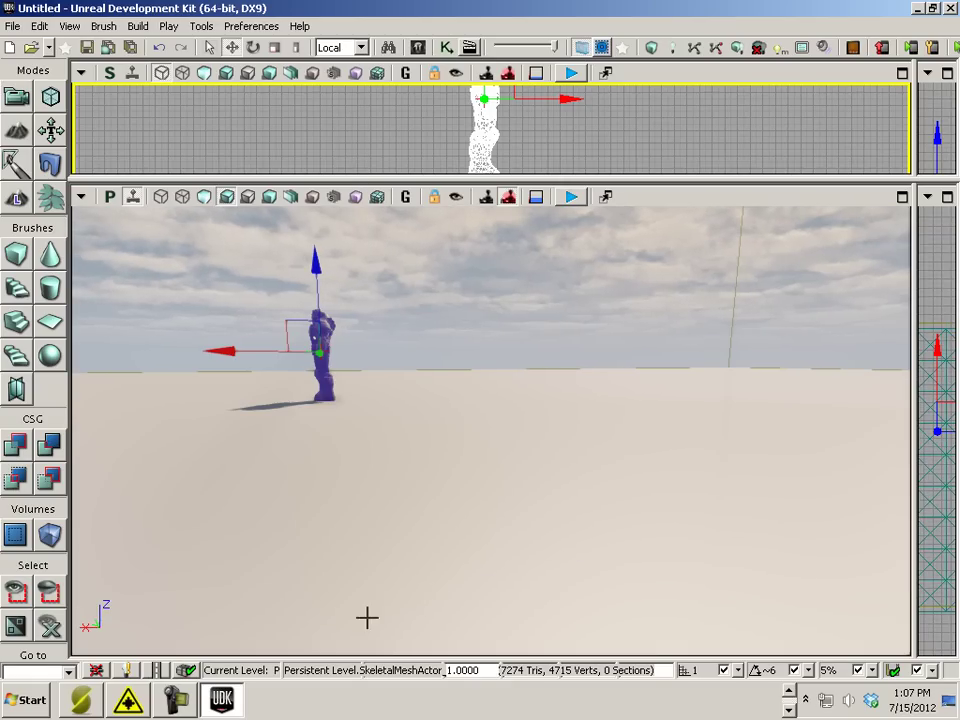
# - Restore the four-viewport layout and set grid snapping to 64, then down to 32
pyautogui.click(789, 710)
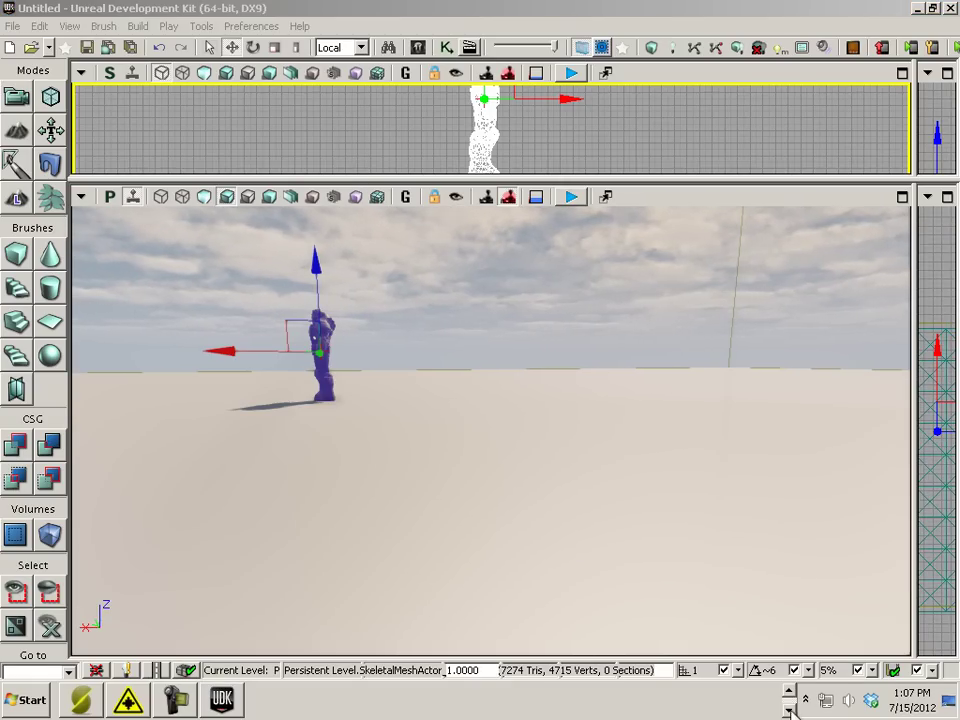
pyautogui.click(915, 267)
pyautogui.click(902, 196)
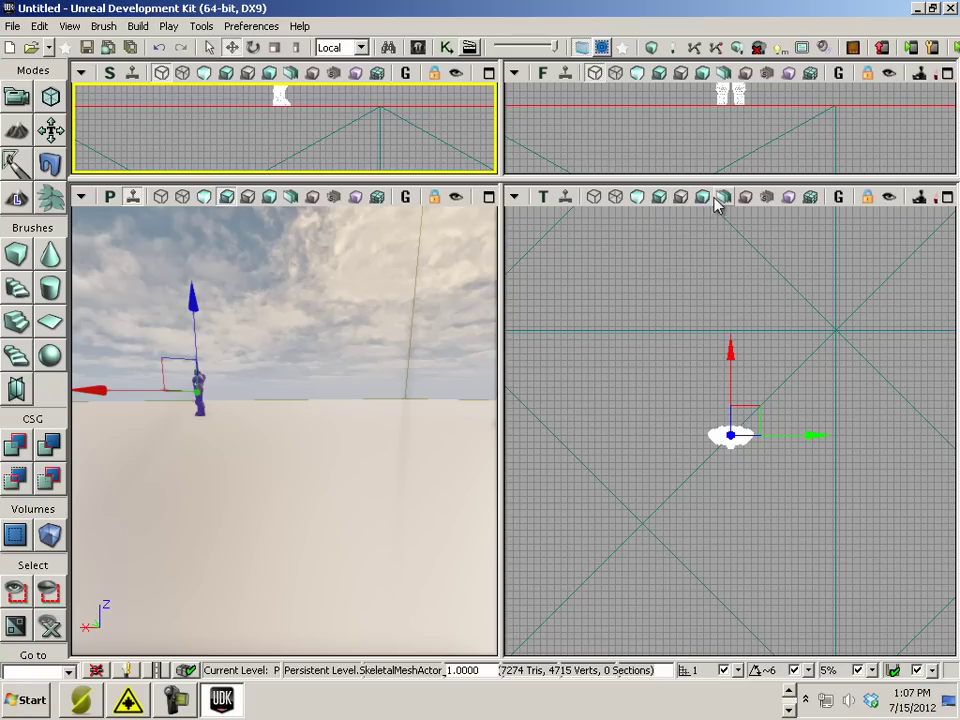
pyautogui.moveTo(707, 364); pyautogui.dragTo(605, 419)
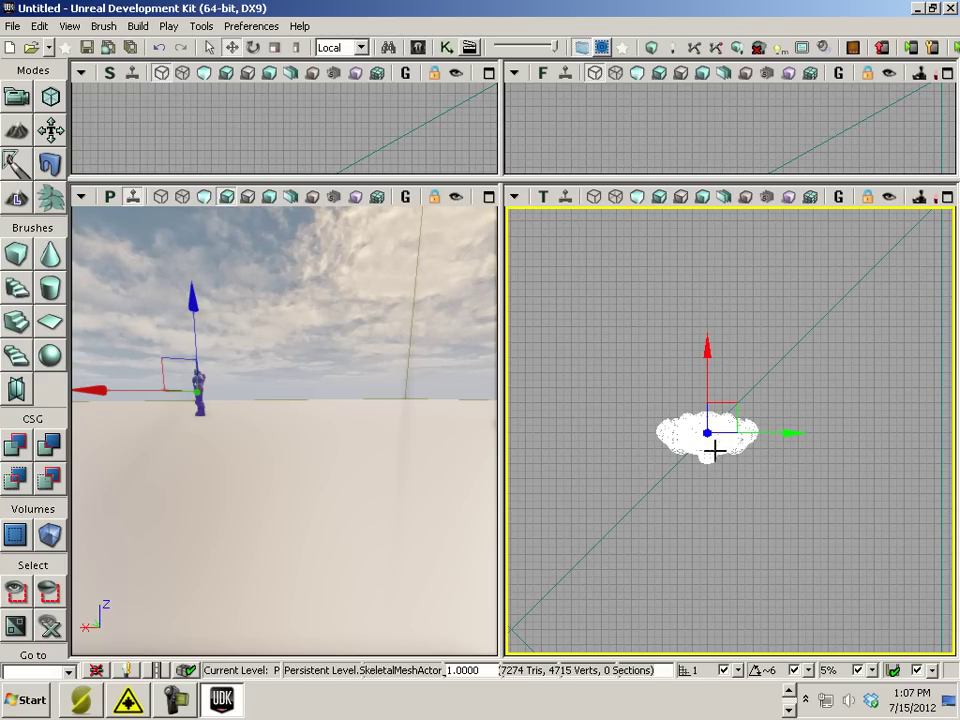
pyautogui.press(']')
pyautogui.press(']')
pyautogui.press(']')
pyautogui.press(']')
pyautogui.press(']')
pyautogui.press(']')
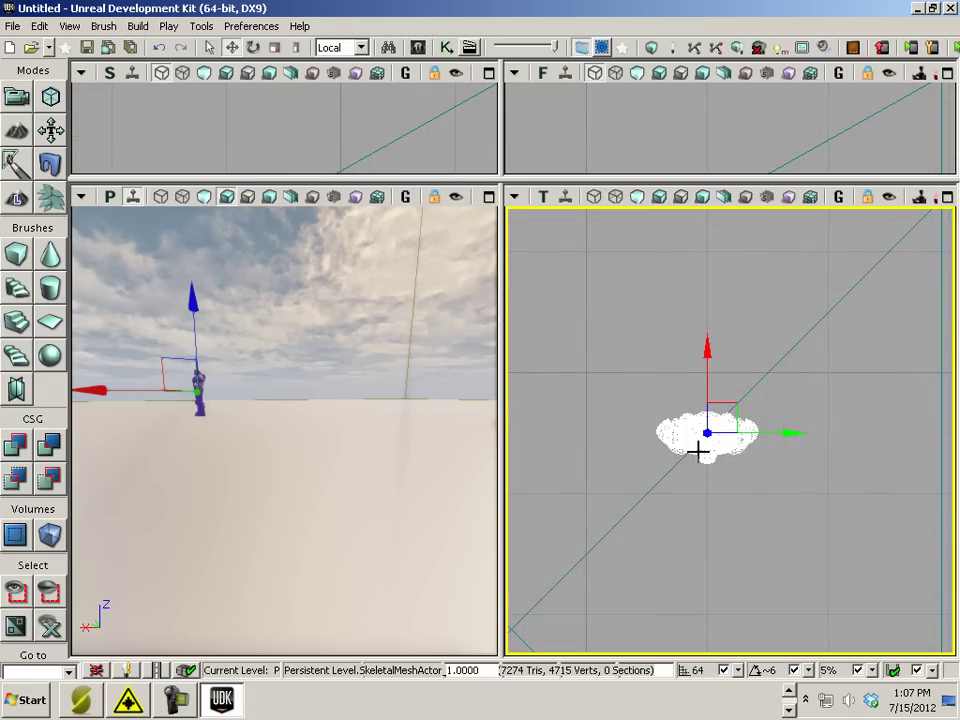
pyautogui.press('[')
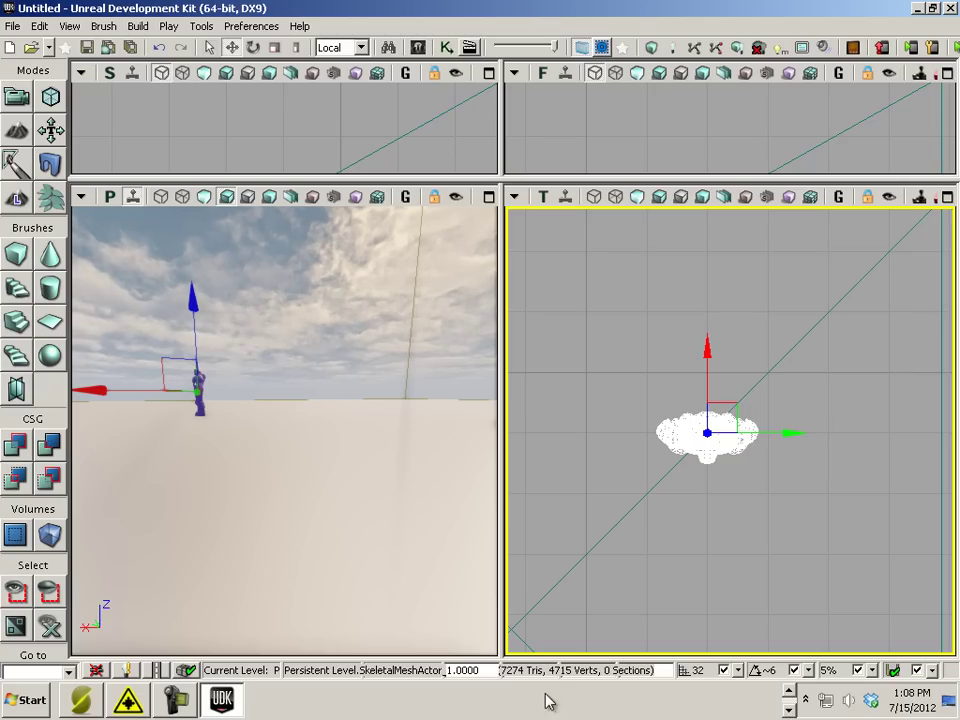
# - Bring the Maya house scene to the front and frame the whole house beside the cube
pyautogui.click(788, 707)
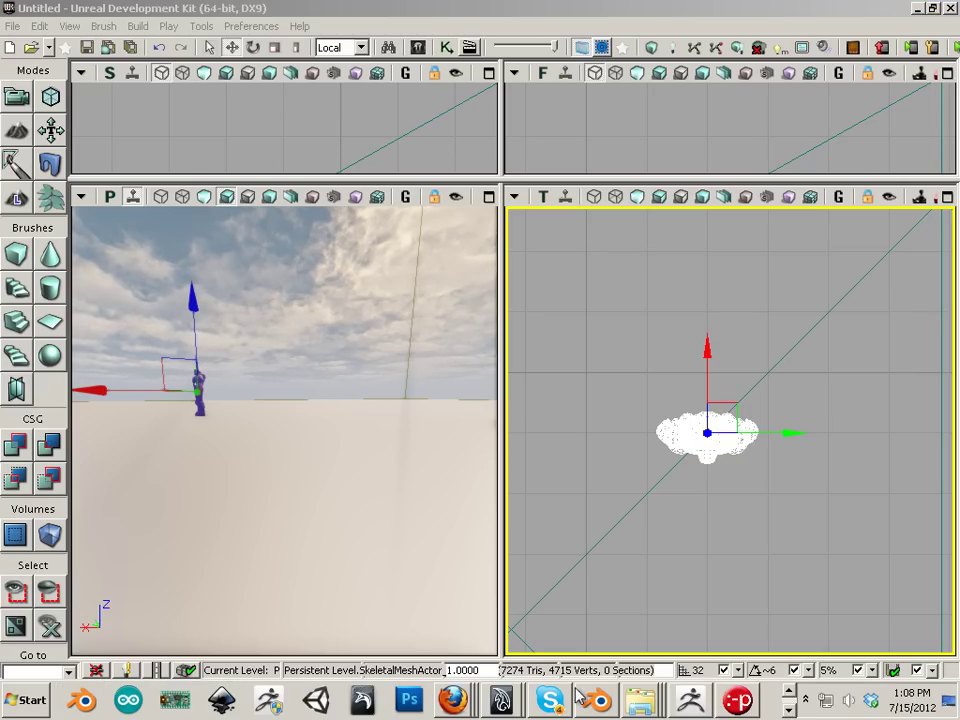
pyautogui.click(505, 705)
pyautogui.click(518, 658)
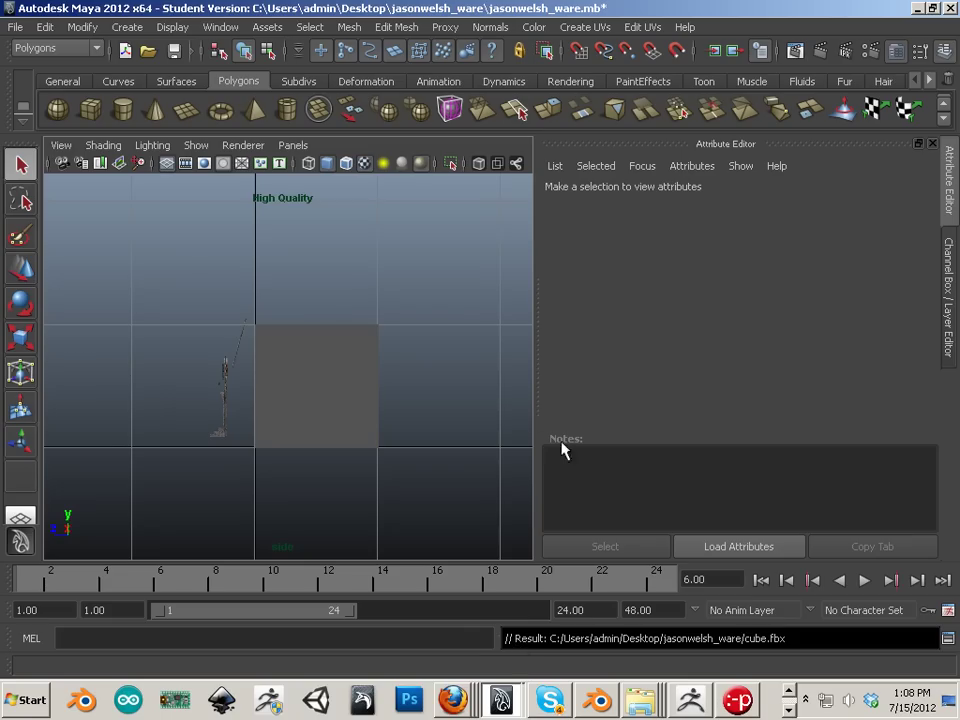
pyautogui.scroll(-3, 348, 440)
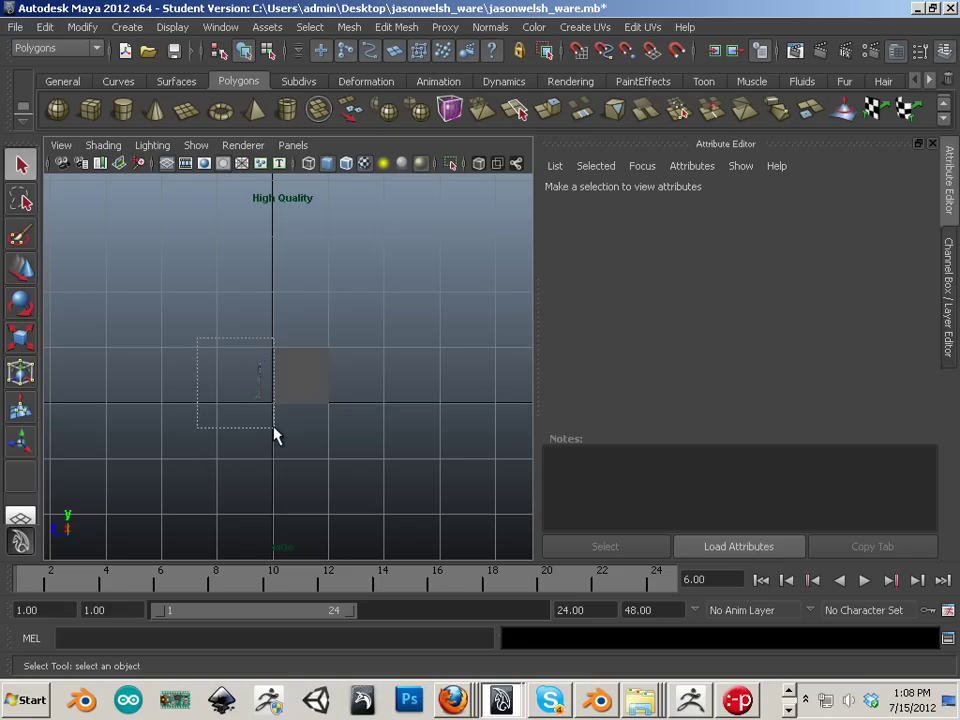
pyautogui.moveTo(270, 436); pyautogui.dragTo(270, 436)
pyautogui.press('1')
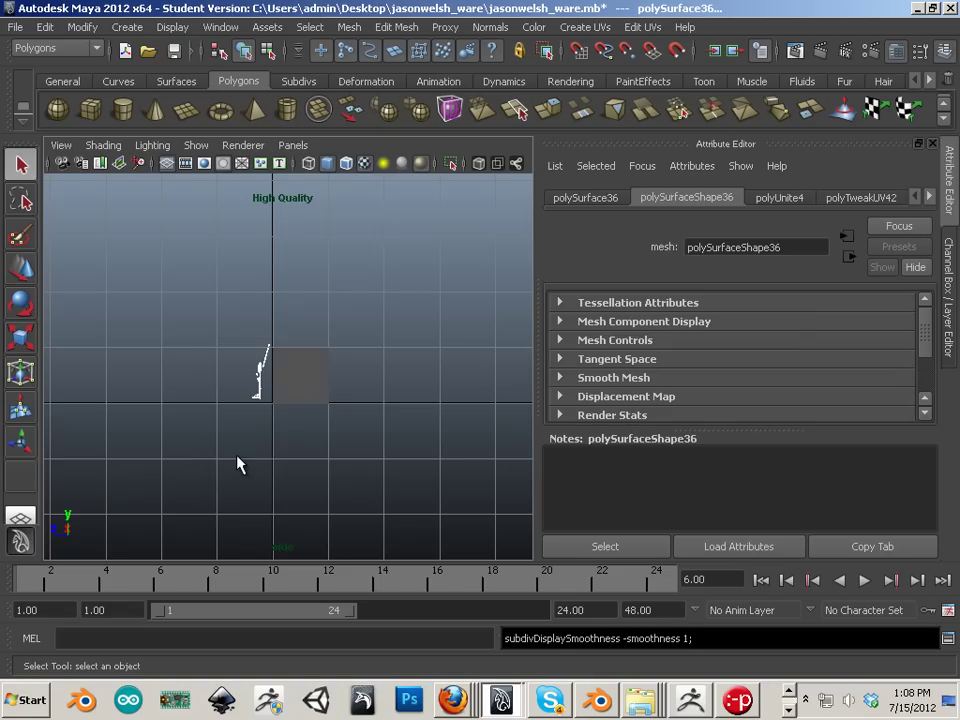
pyautogui.press('a')
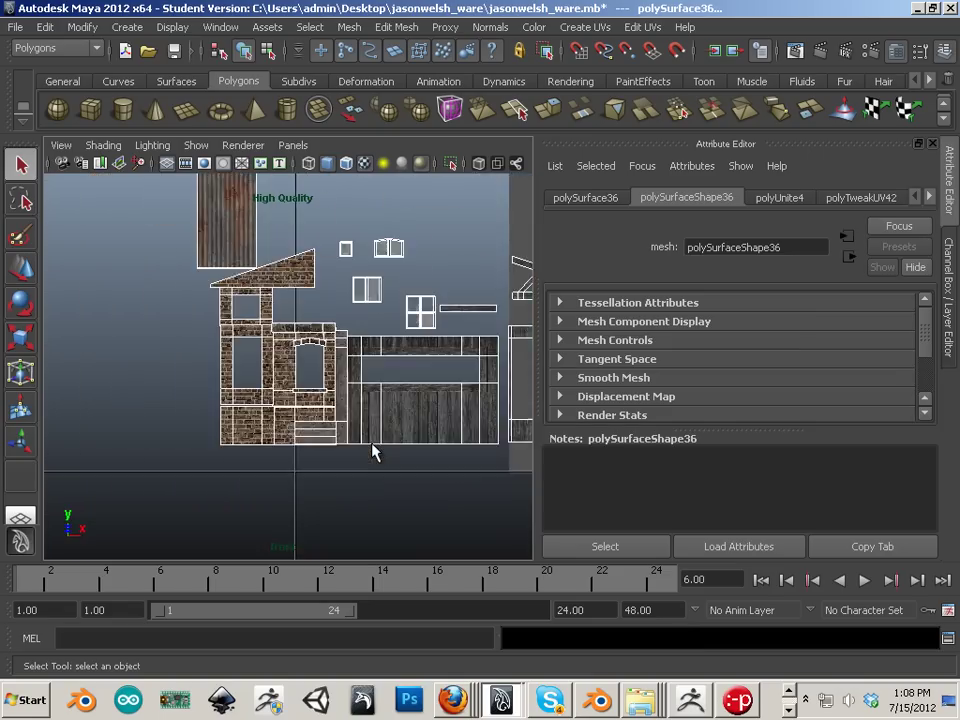
pyautogui.scroll(-2, 403, 349)
pyautogui.scroll(4, 390, 381)
pyautogui.scroll(-6, 390, 381)
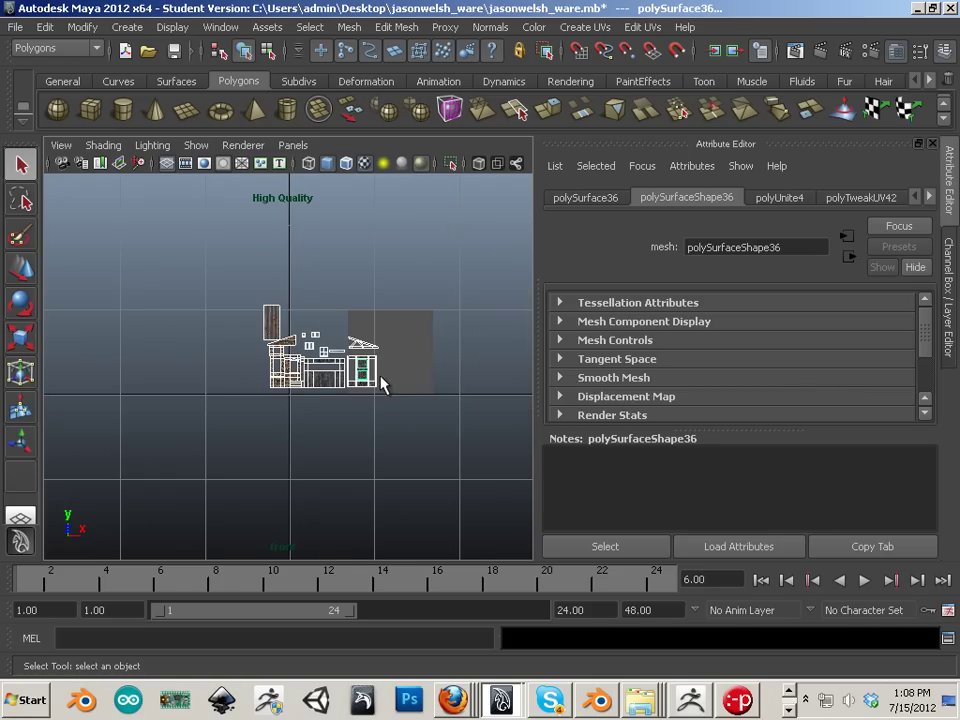
# - Select the house and cube, try a uniform scale-up, then undo it
pyautogui.press('r')
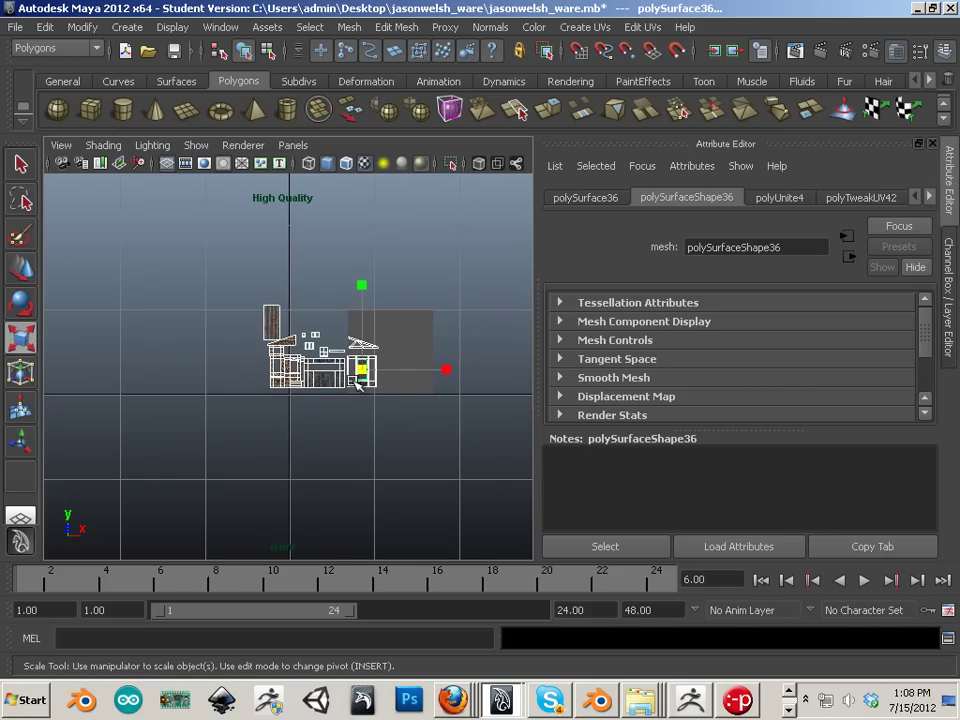
pyautogui.click(366, 379)
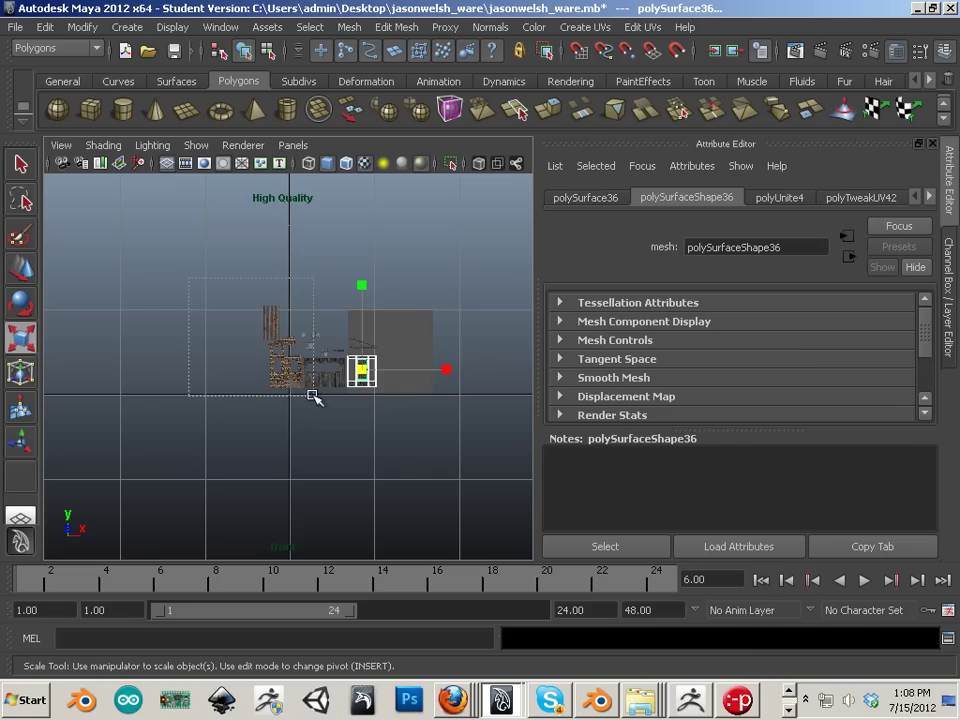
pyautogui.moveTo(313, 396); pyautogui.dragTo(405, 448)
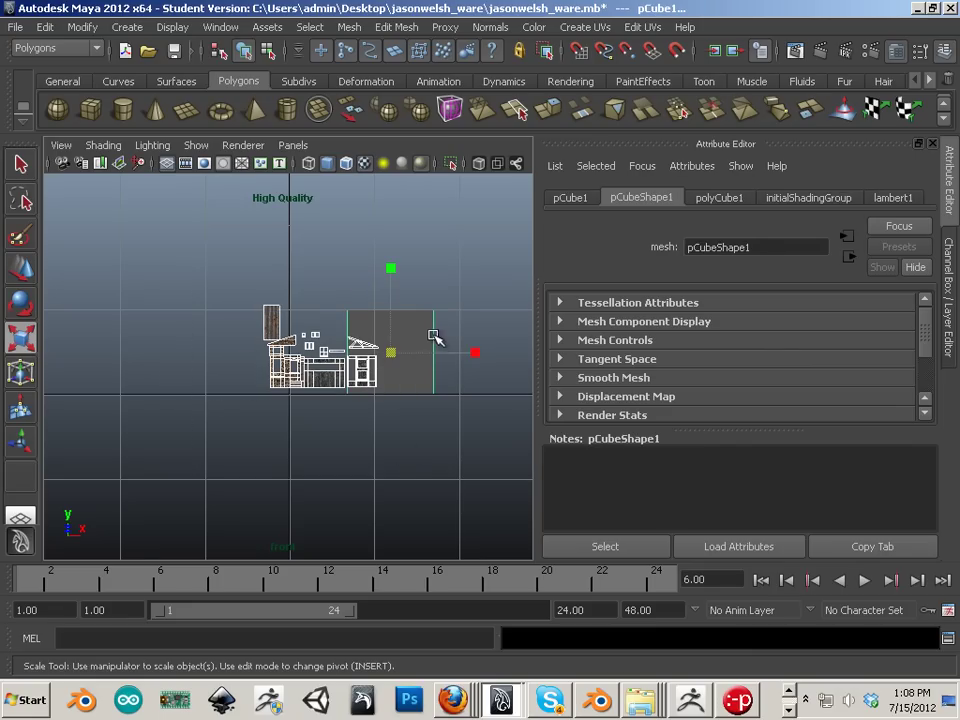
pyautogui.keyDown('shift'); pyautogui.moveTo(437, 336); pyautogui.dragTo(435, 321, button='right'); pyautogui.keyUp('shift')
pyautogui.moveTo(372, 364); pyautogui.dragTo(356, 318)
pyautogui.hotkey('ctrl', 'z')
pyautogui.hotkey('ctrl', 'z')
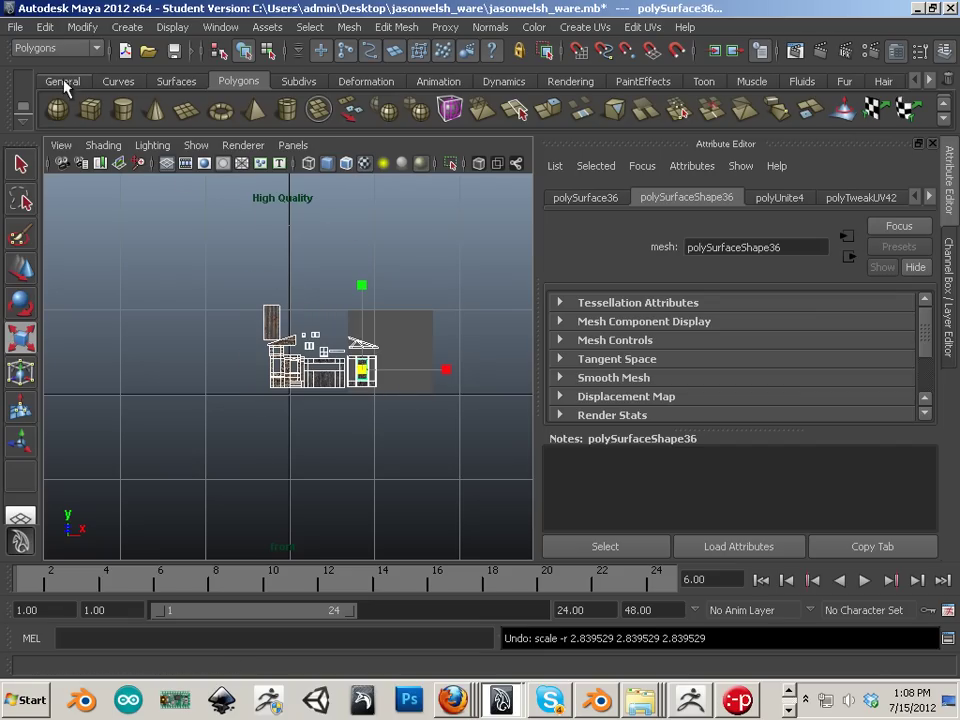
# - Group the house pieces into group1 using the General shelf's Group command
pyautogui.click(63, 81)
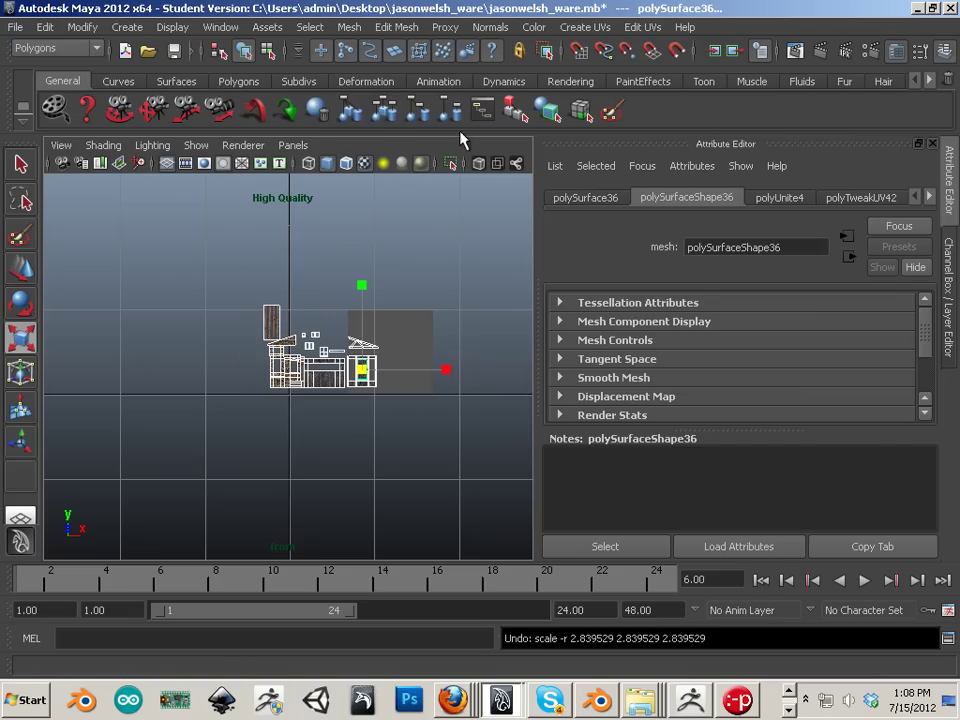
pyautogui.click(357, 118)
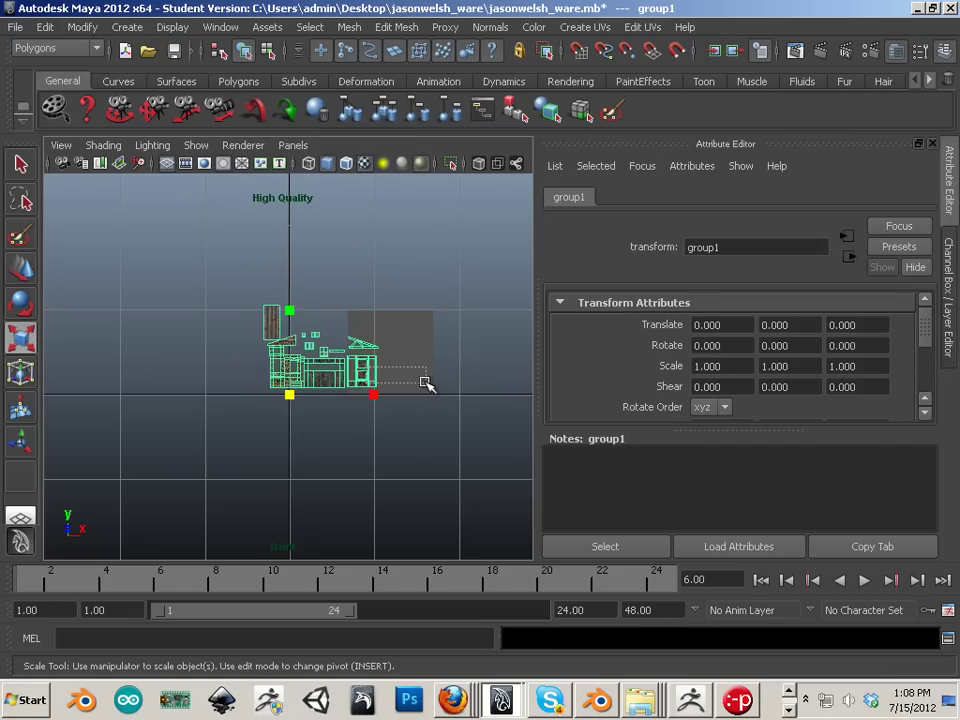
pyautogui.click(427, 384)
pyautogui.hotkey('ctrl', 'z')
# - Scale group1 uniformly up through 7.924 and 10.959 to about 13.109
pyautogui.moveTo(289, 397); pyautogui.dragTo(505, 450)
pyautogui.scroll(-3, 425, 415)
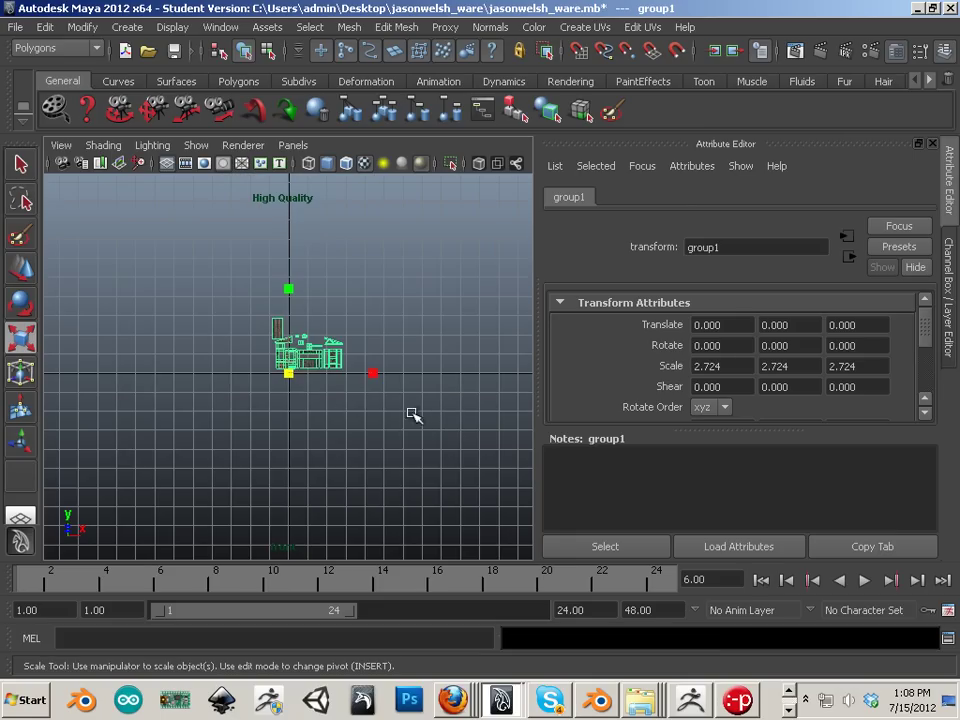
pyautogui.moveTo(291, 375); pyautogui.dragTo(529, 441)
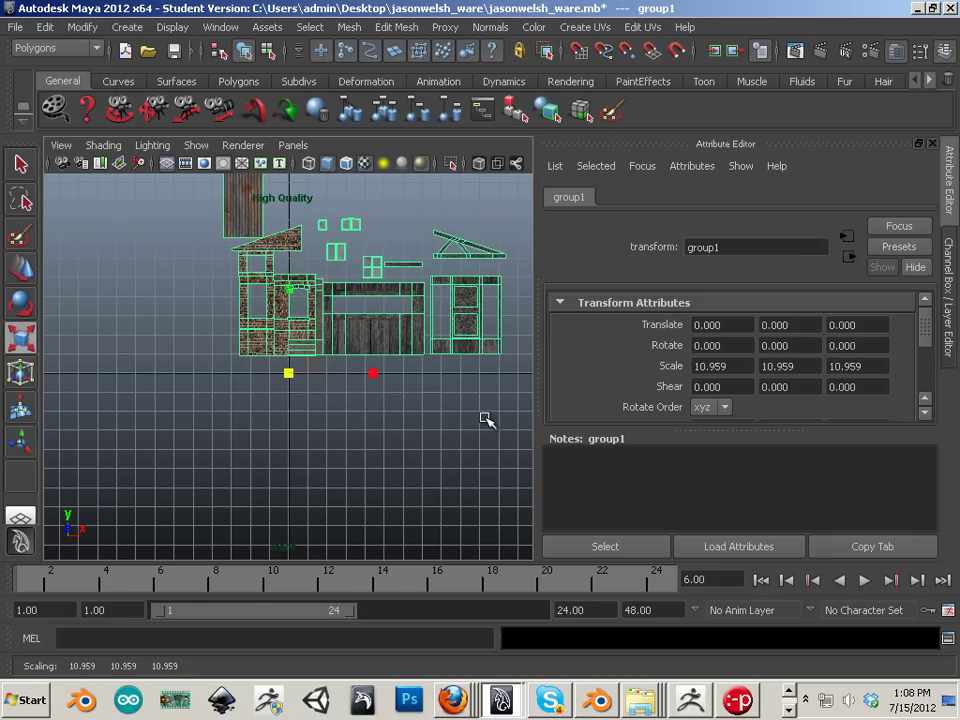
pyautogui.keyDown('alt'); pyautogui.moveTo(486, 418); pyautogui.dragTo(324, 467, button='middle'); pyautogui.keyUp('alt')
pyautogui.scroll(6, 327, 462)
pyautogui.scroll(-10, 329, 456)
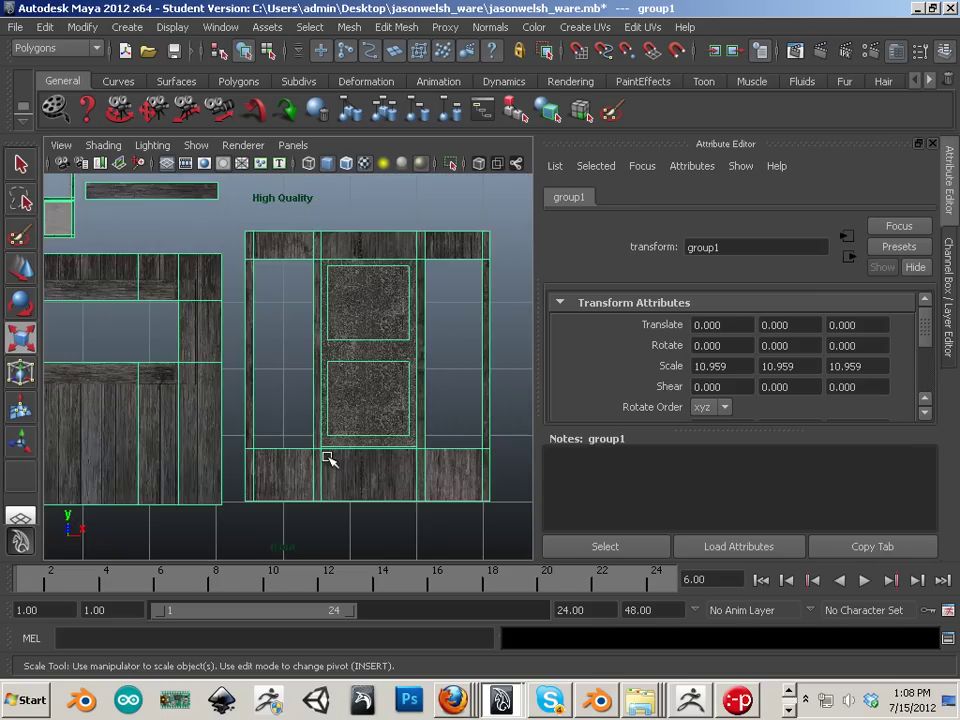
pyautogui.scroll(-2, 333, 383)
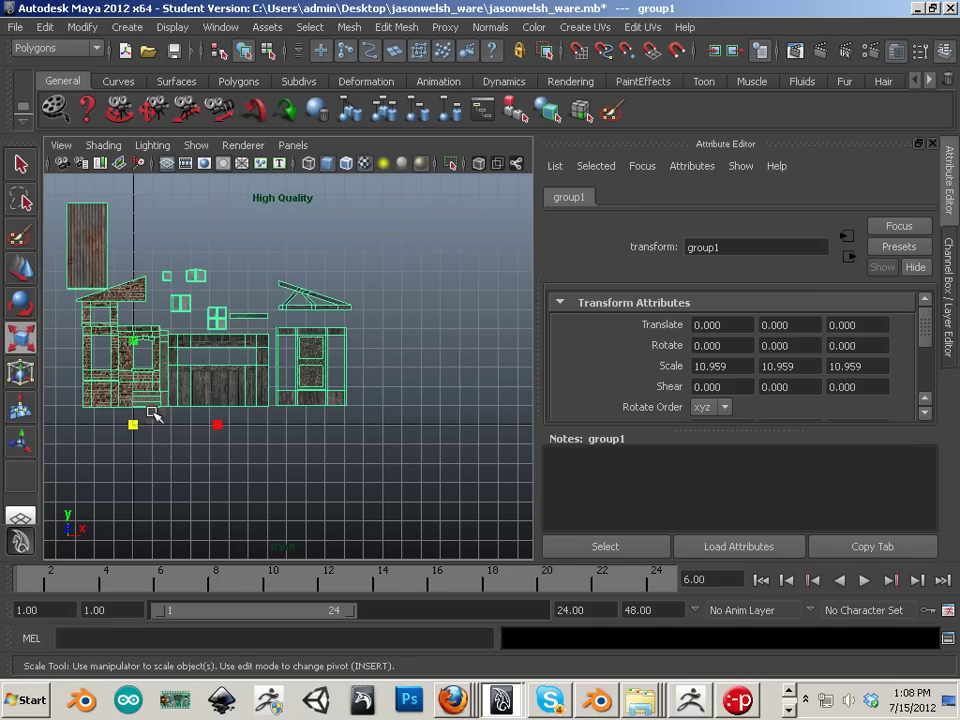
pyautogui.moveTo(133, 424); pyautogui.dragTo(199, 428)
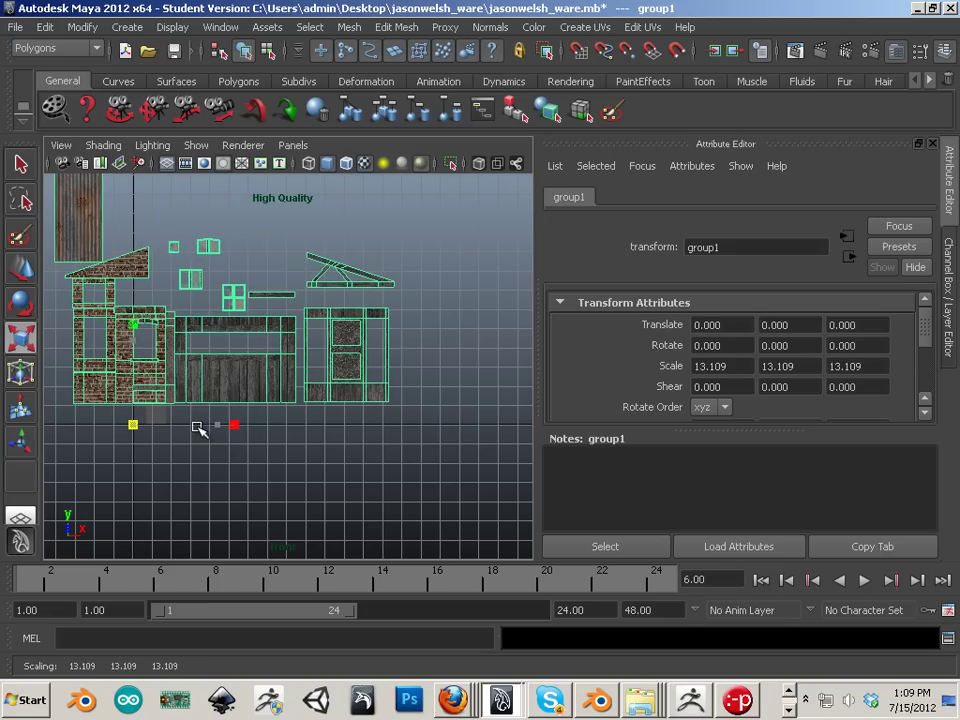
# - Move group1 down on Y, settling at Translate Y -6.498
pyautogui.click(20, 268)
pyautogui.moveTo(137, 371); pyautogui.dragTo(137, 374)
pyautogui.scroll(5, 199, 401)
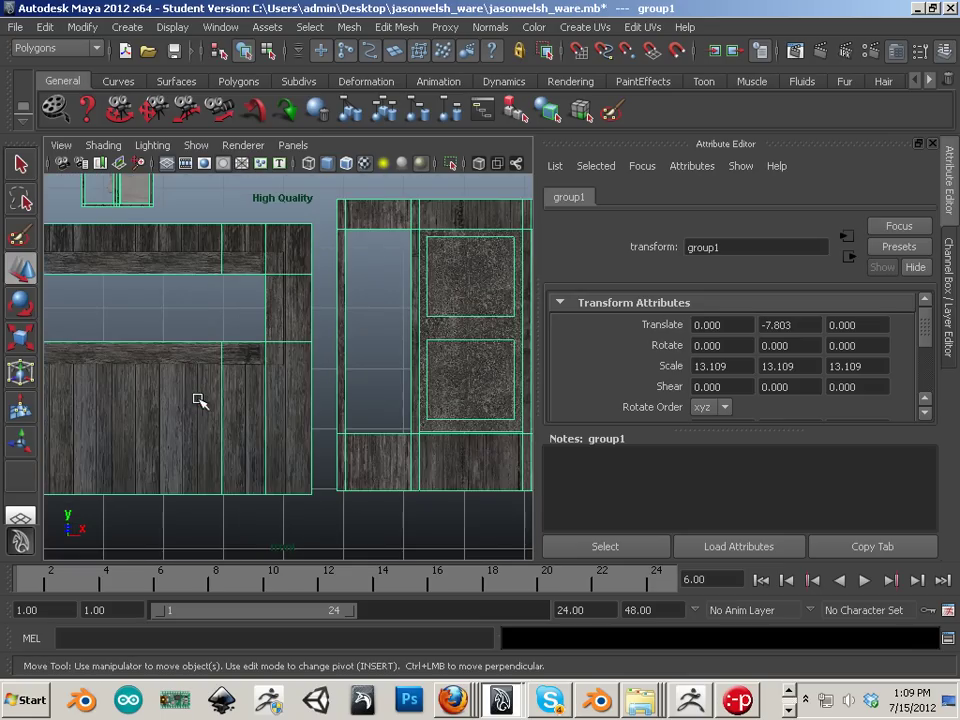
pyautogui.keyDown('alt'); pyautogui.moveTo(199, 401); pyautogui.dragTo(246, 461, button='right'); pyautogui.keyUp('alt')
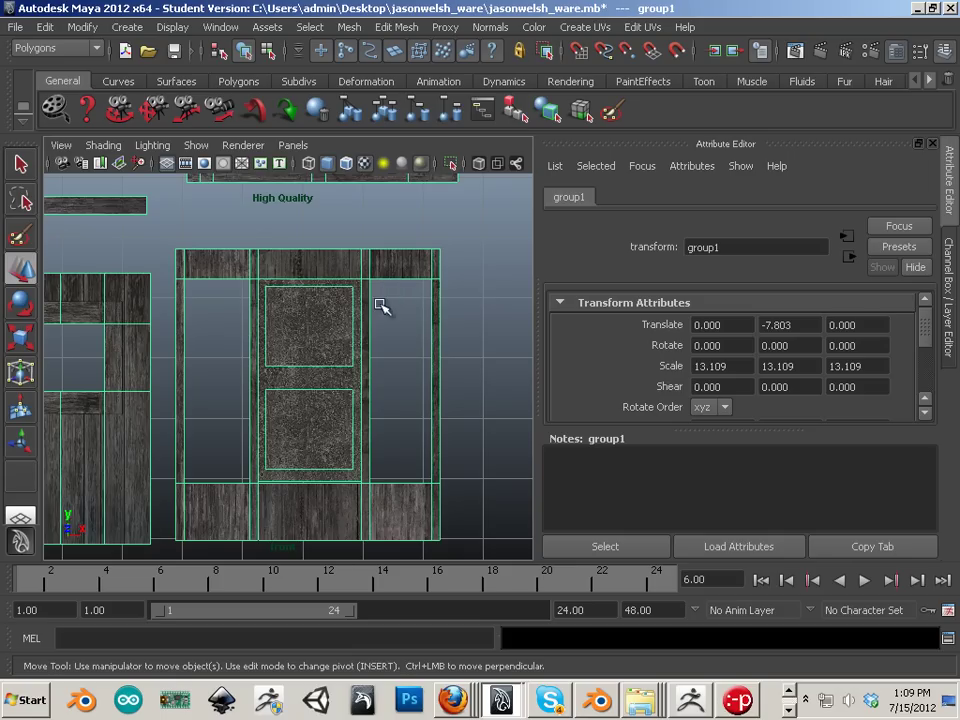
pyautogui.keyDown('alt'); pyautogui.moveTo(368, 381); pyautogui.dragTo(229, 364, button='right'); pyautogui.keyUp('alt')
pyautogui.moveTo(155, 390); pyautogui.dragTo(155, 385)
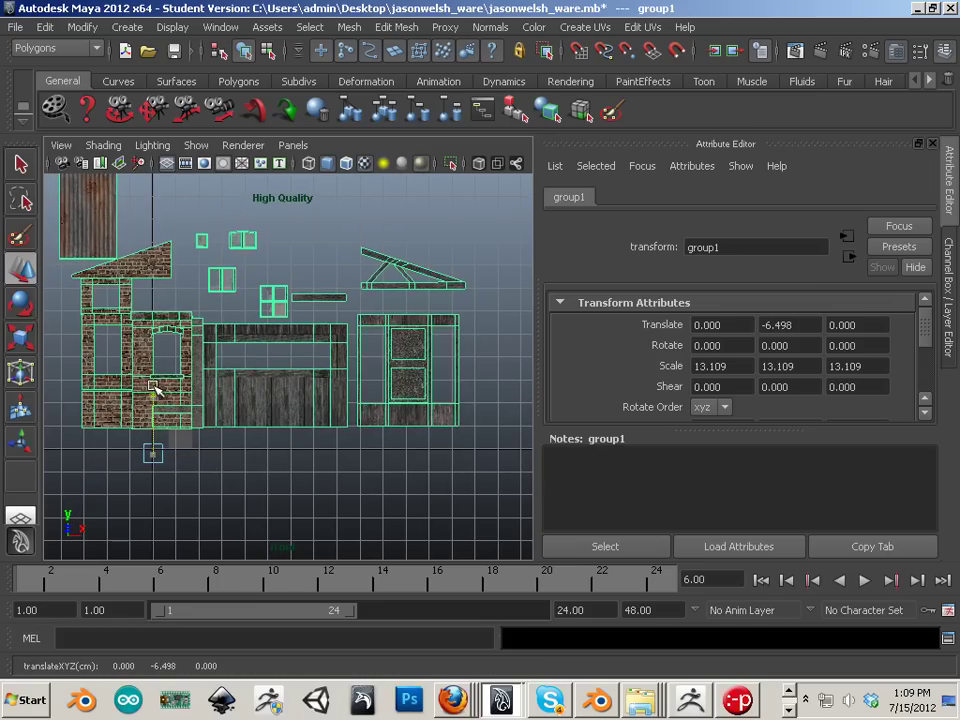
# - Slide the stone insert right out of the door frame, then select the central door frame
pyautogui.click(448, 484)
pyautogui.keyDown('alt'); pyautogui.moveTo(448, 484); pyautogui.dragTo(386, 518, button='middle'); pyautogui.keyUp('alt')
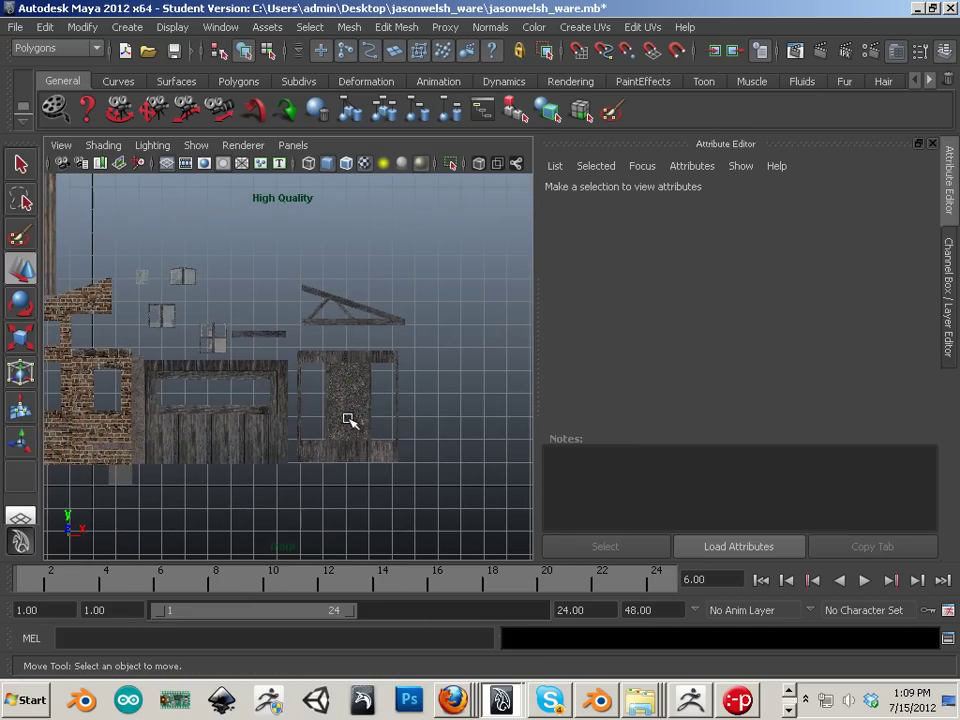
pyautogui.click(345, 418)
pyautogui.moveTo(345, 418); pyautogui.dragTo(530, 425)
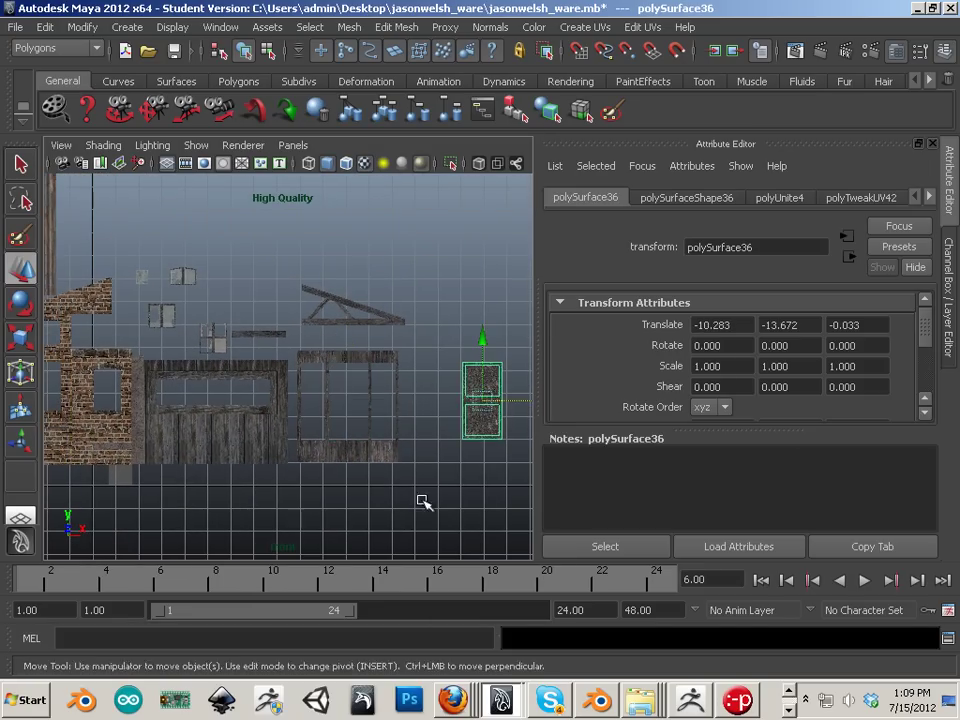
pyautogui.keyDown('alt'); pyautogui.moveTo(422, 501); pyautogui.dragTo(542, 578, button='right'); pyautogui.keyUp('alt')
pyautogui.keyDown('alt'); pyautogui.moveTo(542, 578); pyautogui.dragTo(385, 507, button='middle'); pyautogui.keyUp('alt')
pyautogui.scroll(2, 386, 508)
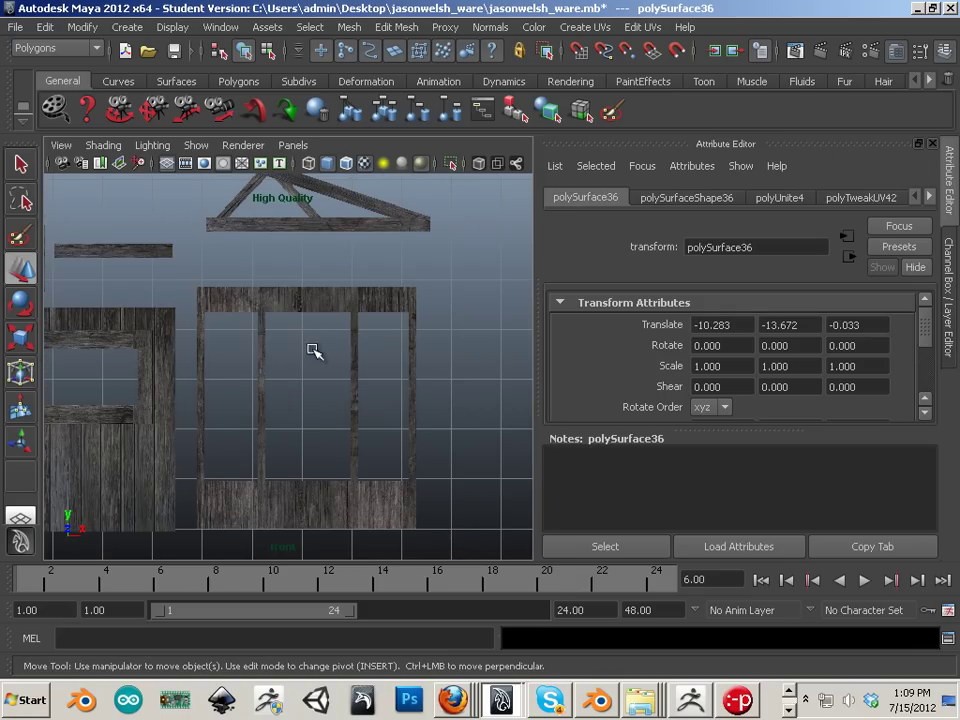
pyautogui.keyDown('alt'); pyautogui.moveTo(313, 349); pyautogui.dragTo(364, 488, button='right'); pyautogui.keyUp('alt')
pyautogui.click(317, 450)
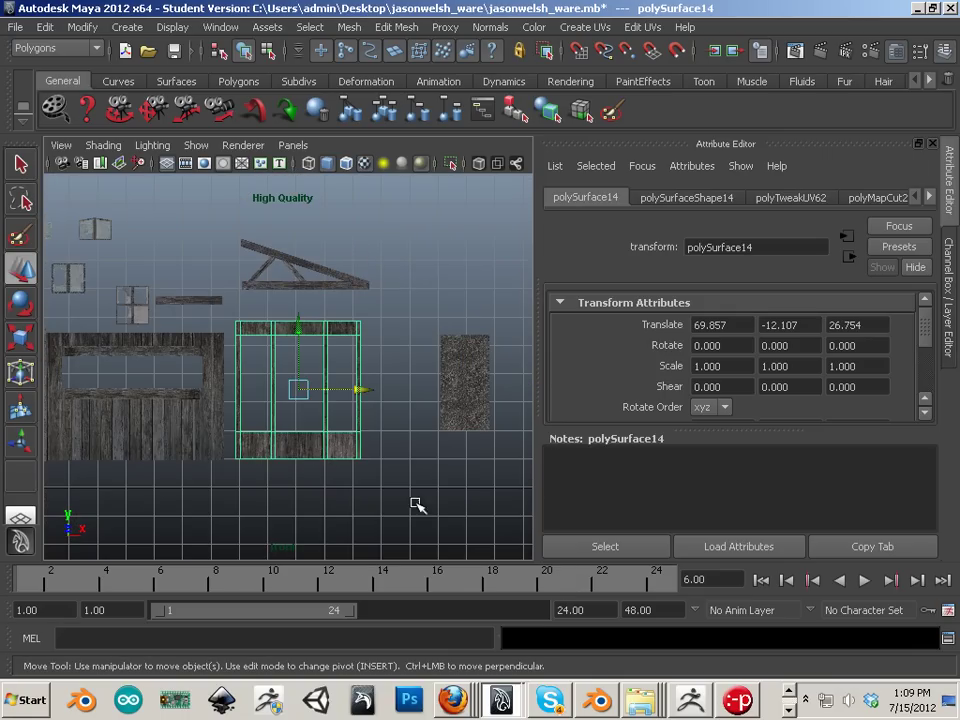